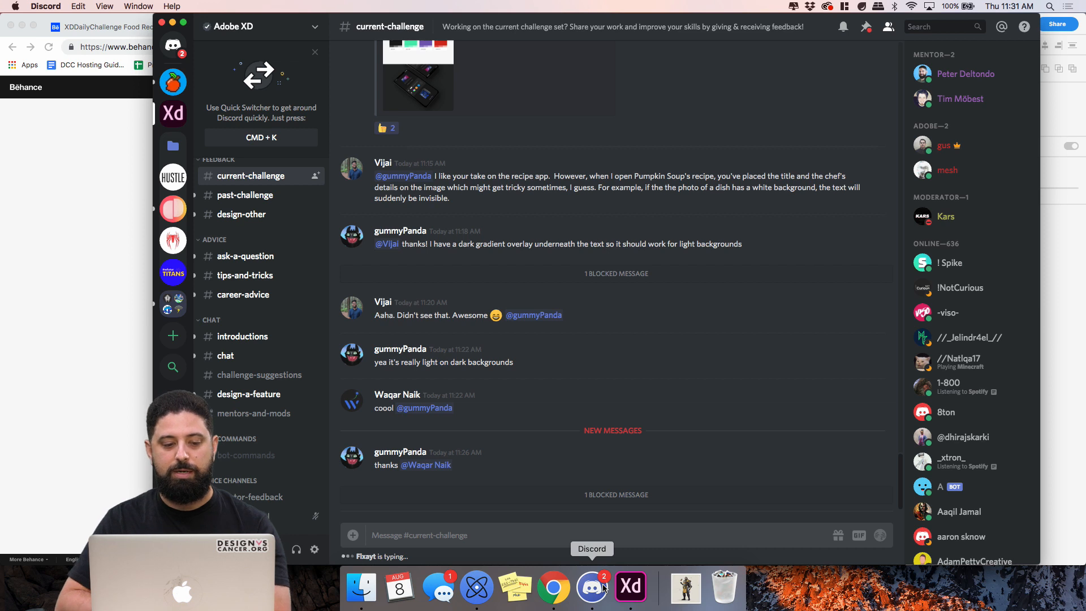
Switch from Discord to the Behance challenge page, then bring up the XD DDC Day 3 document in Adobe XD
{"action": "scroll", "coordinate": [319, 250], "scroll_direction": "up", "scroll_amount": 1}
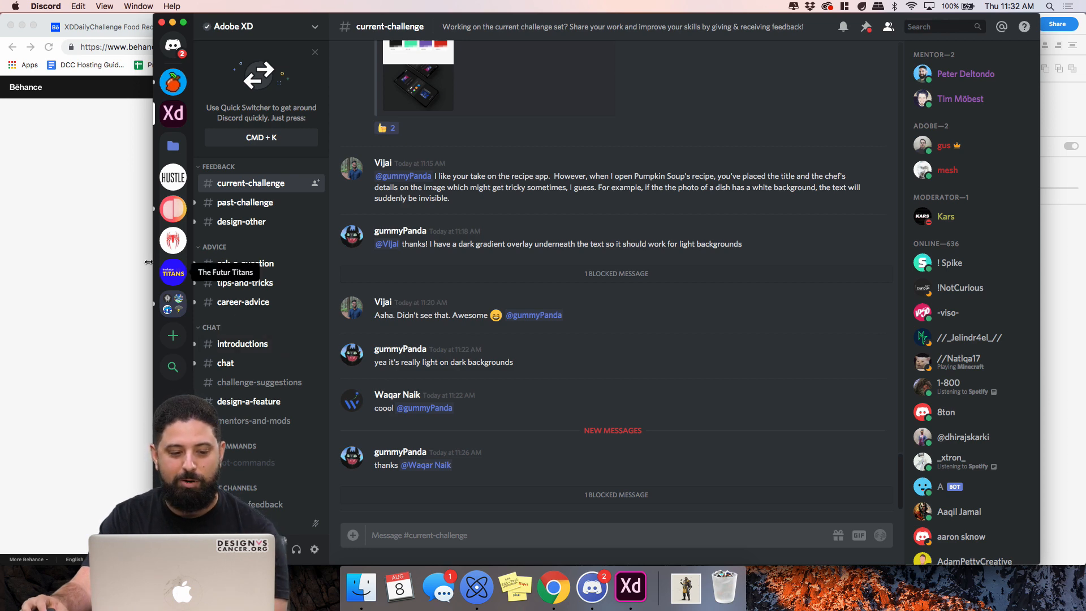
{"action": "left_click", "coordinate": [132, 250]}
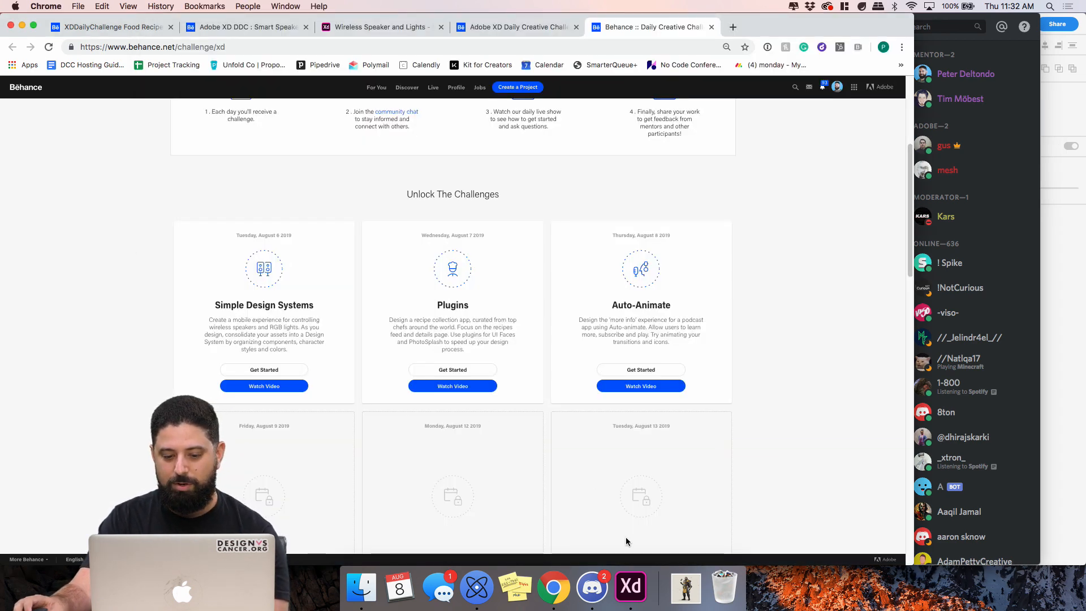
{"action": "left_click", "coordinate": [630, 586]}
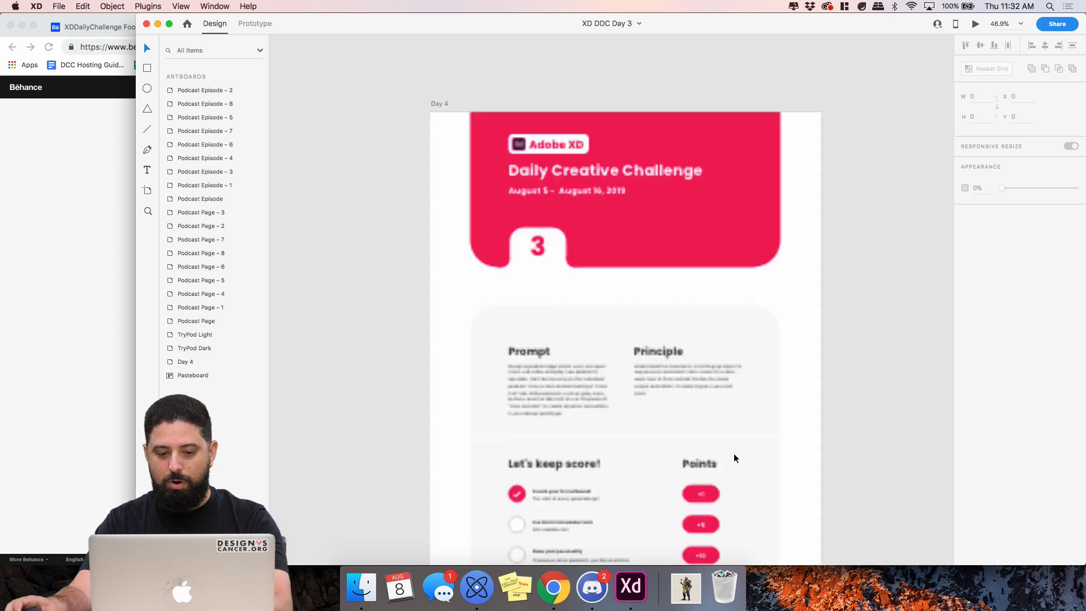
Read the Prompt, Principle and "Let's keep score!" checklist on the Day 4 artboard
{"action": "scroll", "coordinate": [733, 453], "scroll_direction": "up", "scroll_amount": 5}
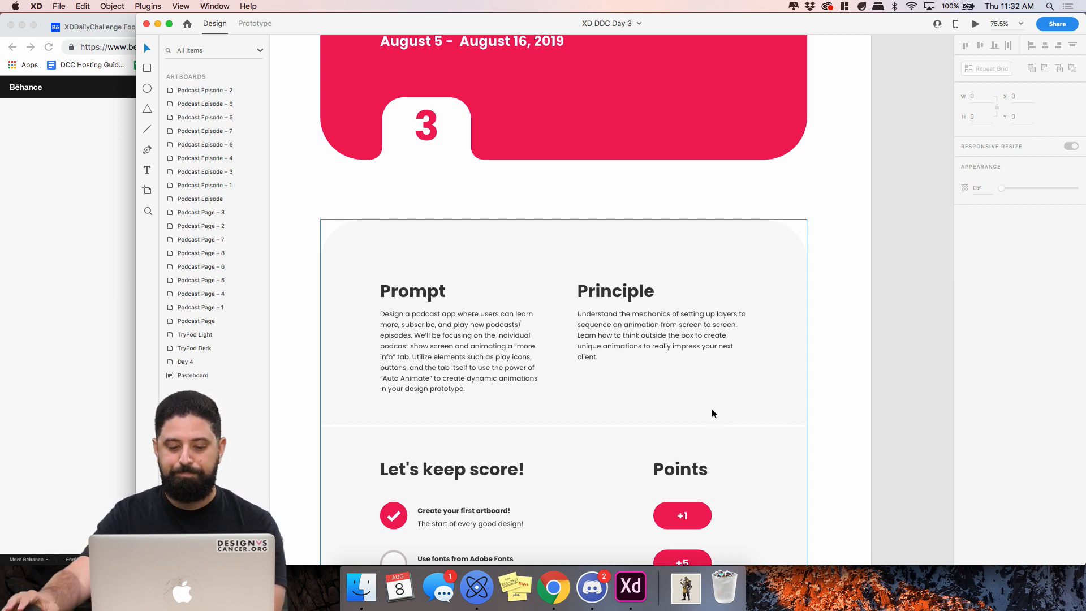
{"action": "scroll", "coordinate": [712, 413], "scroll_direction": "down", "scroll_amount": 5}
{"action": "scroll", "coordinate": [711, 413], "scroll_direction": "down", "scroll_amount": 5}
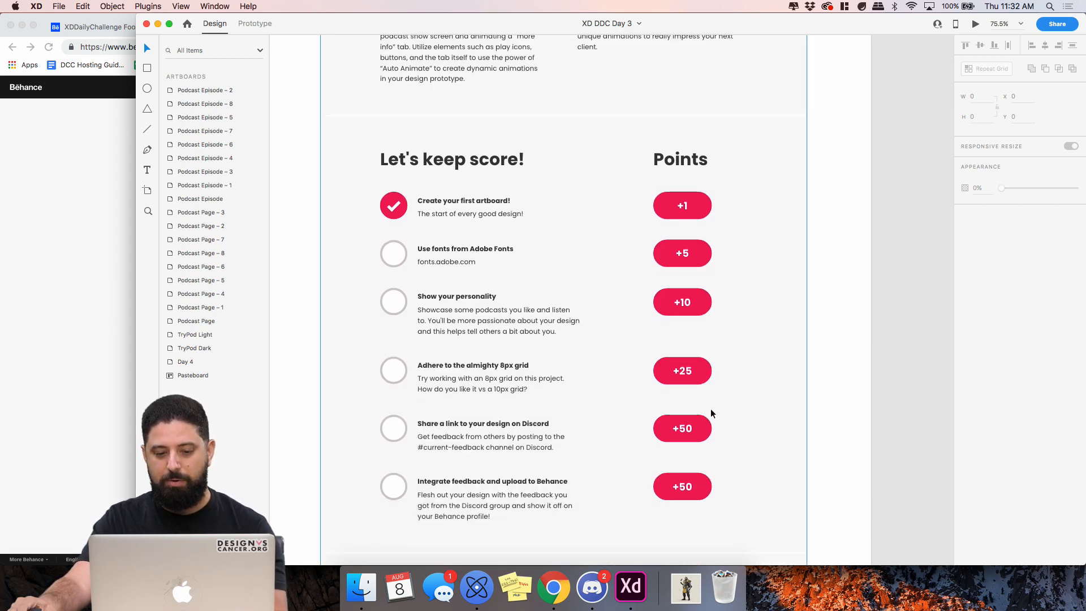
{"action": "scroll", "coordinate": [685, 419], "scroll_direction": "up", "scroll_amount": 3}
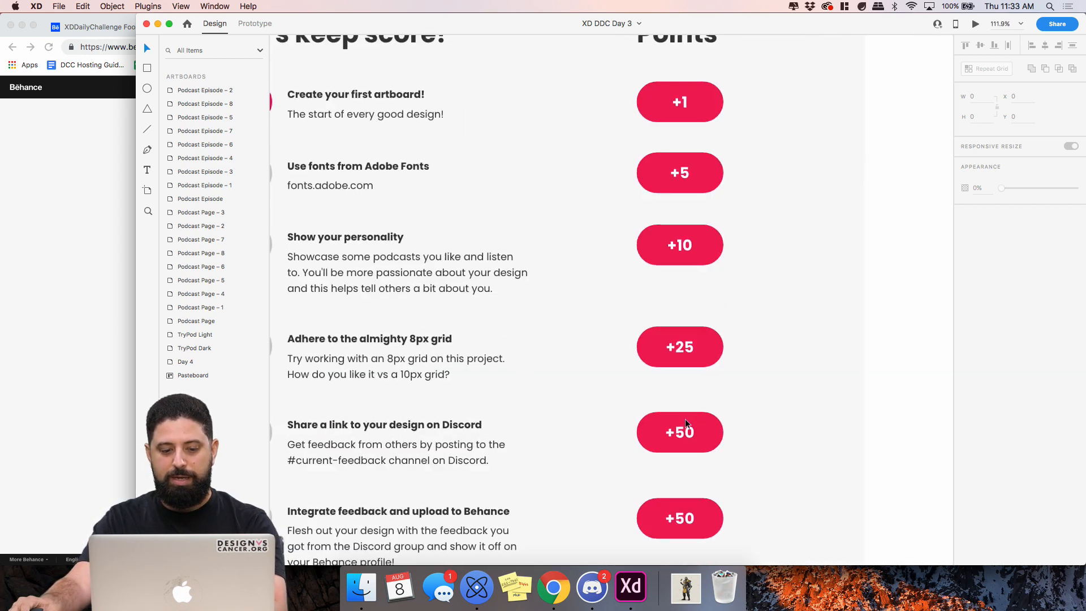
{"action": "scroll", "coordinate": [567, 299], "scroll_direction": "left", "scroll_amount": 2}
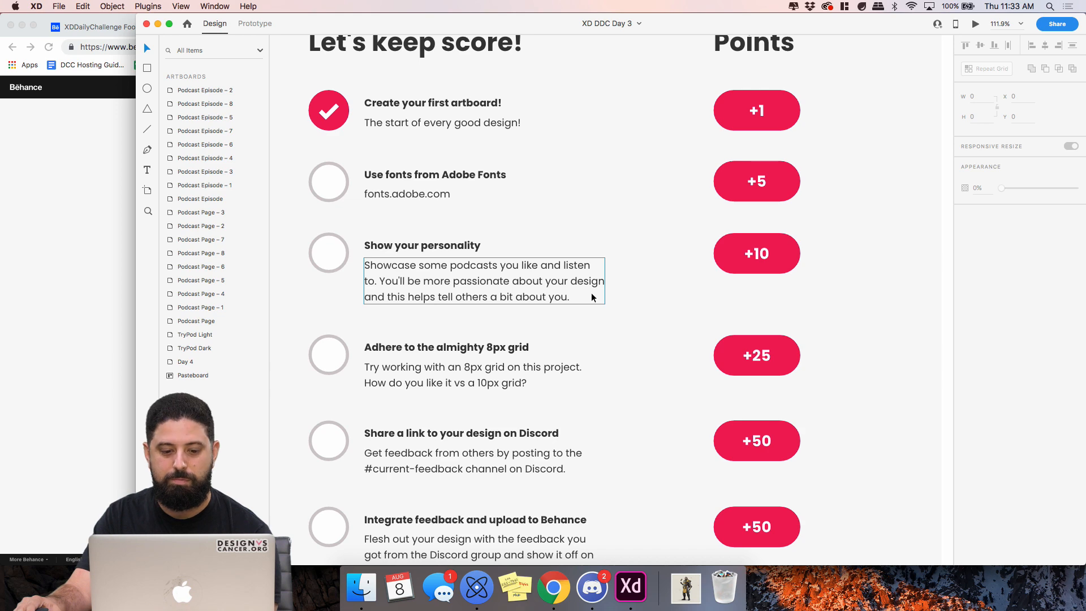
{"action": "scroll", "coordinate": [592, 298], "scroll_direction": "down", "scroll_amount": 10}
{"action": "scroll", "coordinate": [592, 298], "scroll_direction": "down", "scroll_amount": 5}
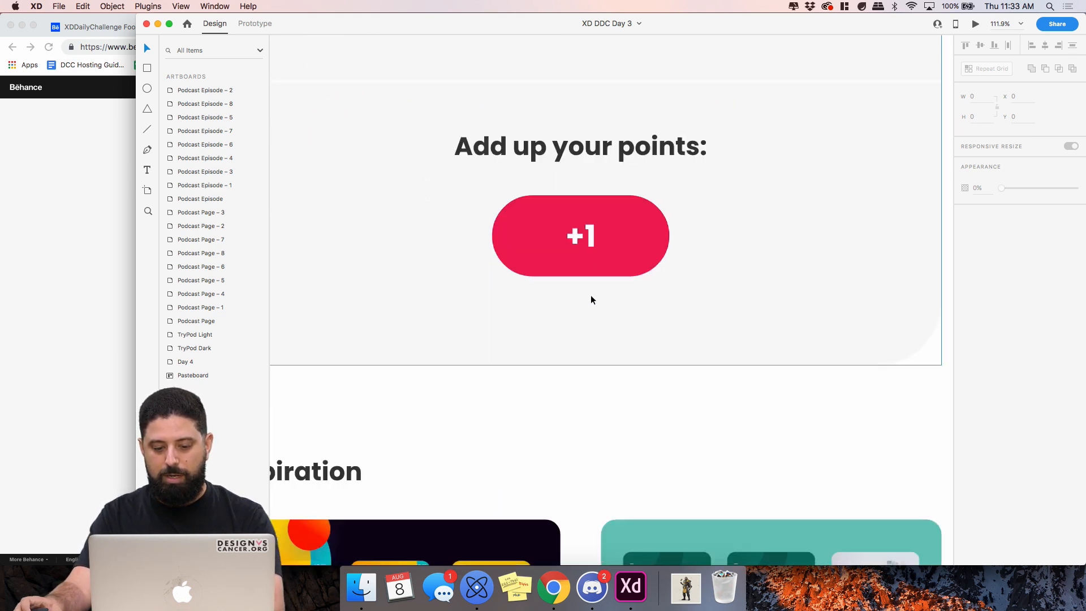
Bring up the Inspiration section of the Day 4 artboard and widen the document window to show more of it
{"action": "scroll", "coordinate": [591, 297], "scroll_direction": "down", "scroll_amount": 3}
{"action": "scroll", "coordinate": [594, 322], "scroll_direction": "down", "scroll_amount": 10}
{"action": "scroll", "coordinate": [585, 225], "scroll_direction": "down", "scroll_amount": 3}
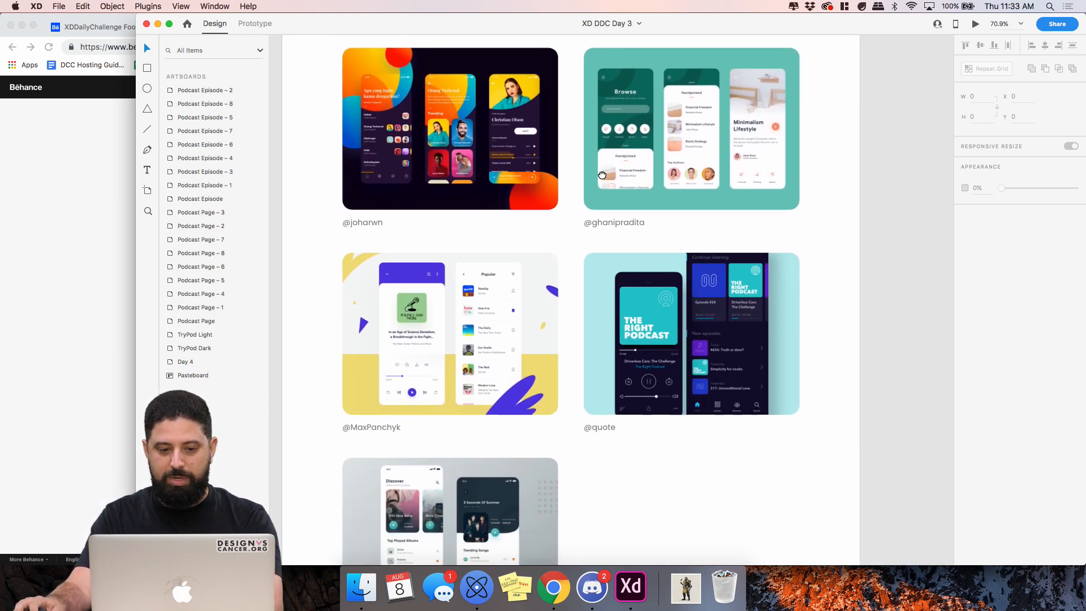
{"action": "scroll", "coordinate": [586, 225], "scroll_direction": "up", "scroll_amount": 3}
{"action": "scroll", "coordinate": [577, 249], "scroll_direction": "up", "scroll_amount": 5}
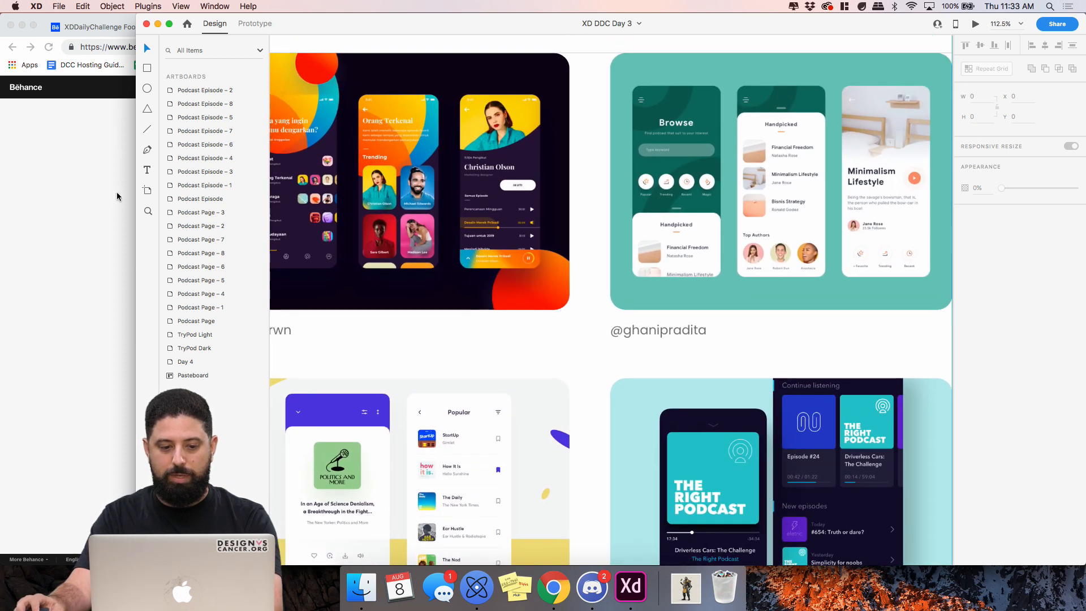
{"action": "left_click_drag", "start_coordinate": [136, 176], "coordinate": [22, 168]}
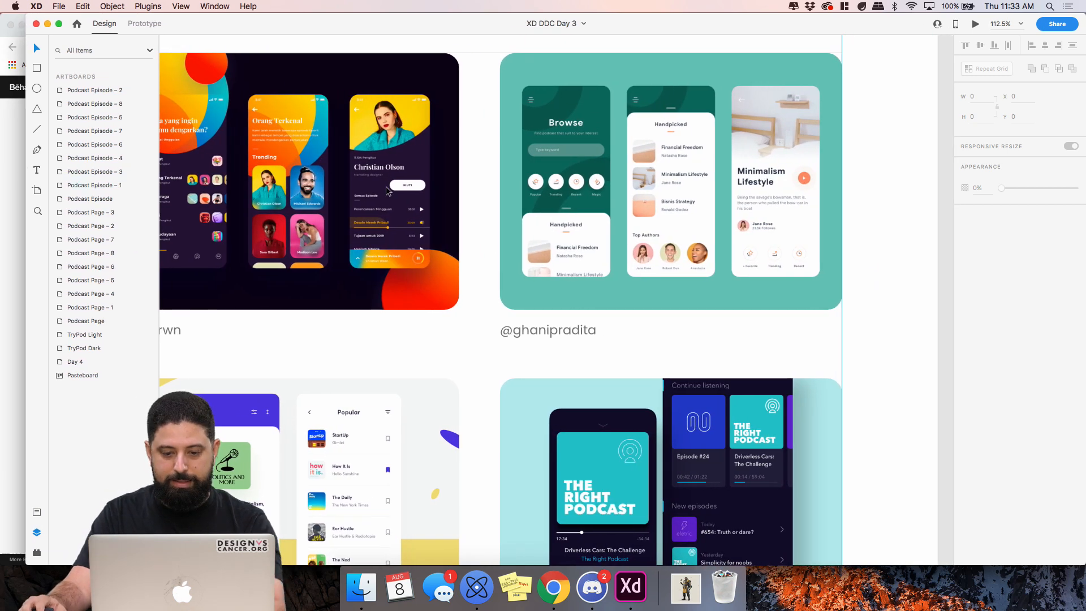
{"action": "scroll", "coordinate": [492, 206], "scroll_direction": "left", "scroll_amount": 3}
{"action": "scroll", "coordinate": [492, 206], "scroll_direction": "up", "scroll_amount": 1}
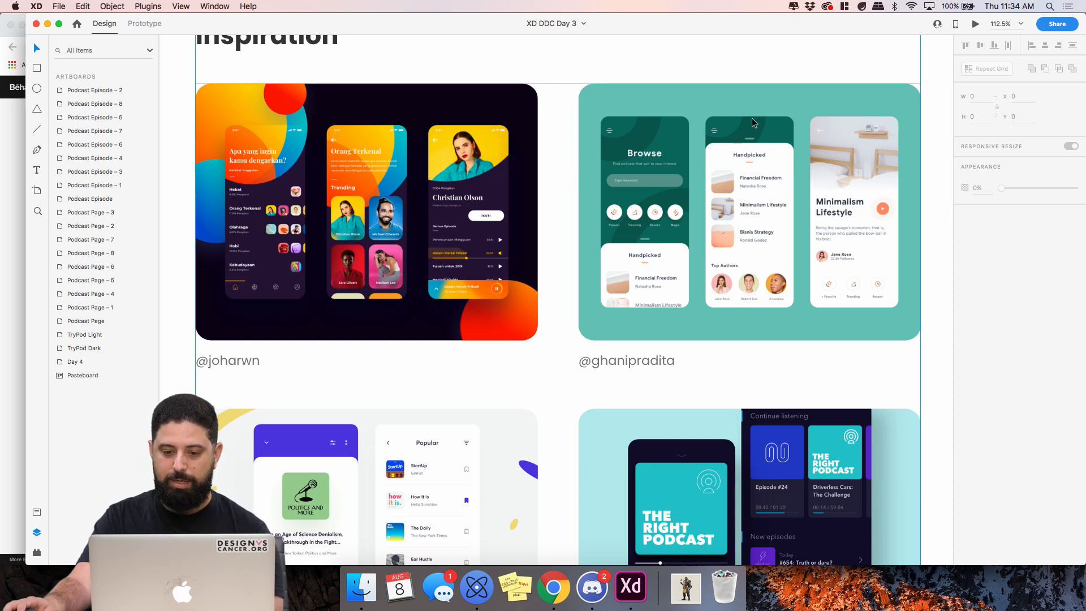
Review the remaining podcast app examples in the Inspiration section
{"action": "scroll", "coordinate": [667, 356], "scroll_direction": "down", "scroll_amount": 1}
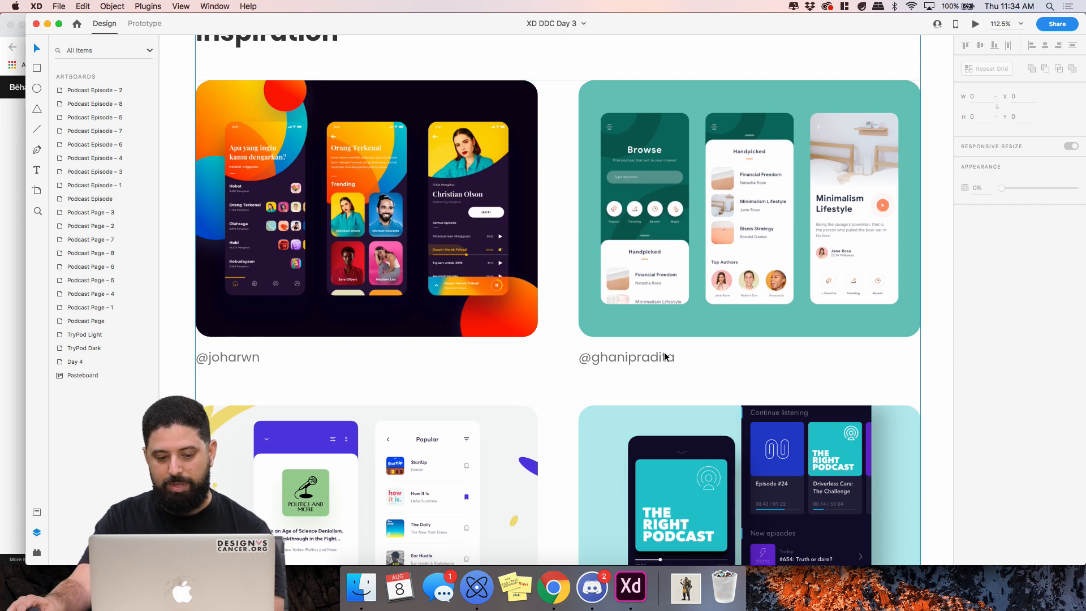
{"action": "scroll", "coordinate": [665, 356], "scroll_direction": "down", "scroll_amount": 5}
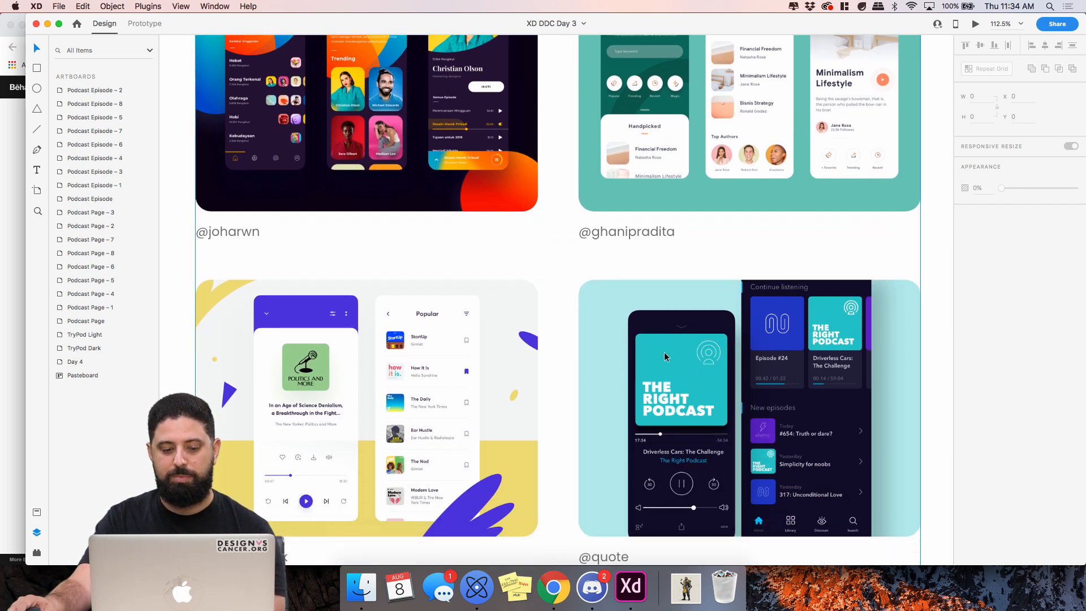
{"action": "scroll", "coordinate": [665, 356], "scroll_direction": "down", "scroll_amount": 2}
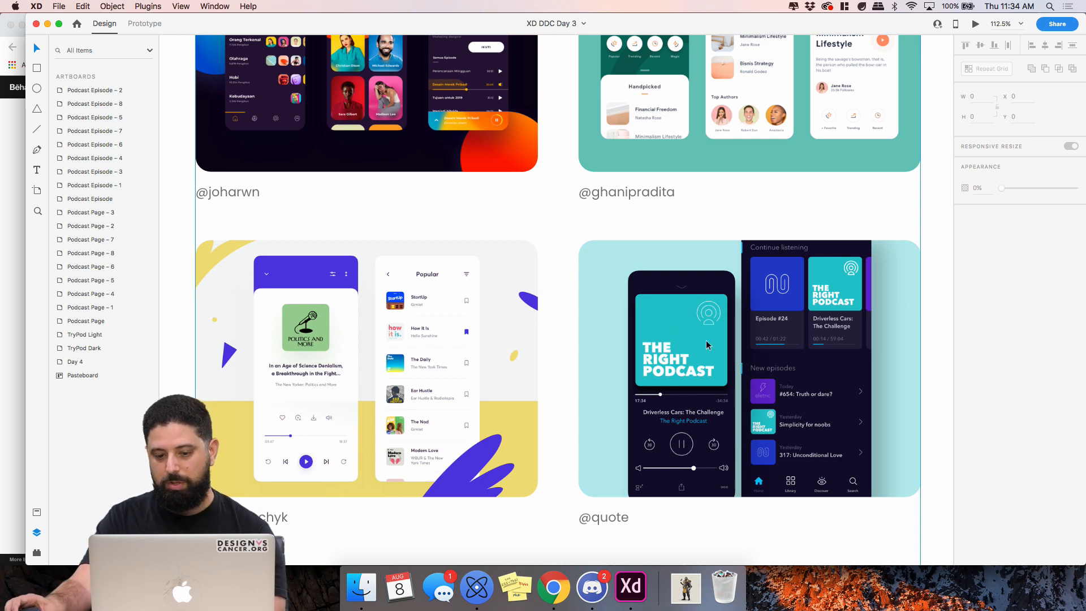
{"action": "scroll", "coordinate": [707, 344], "scroll_direction": "down", "scroll_amount": 12}
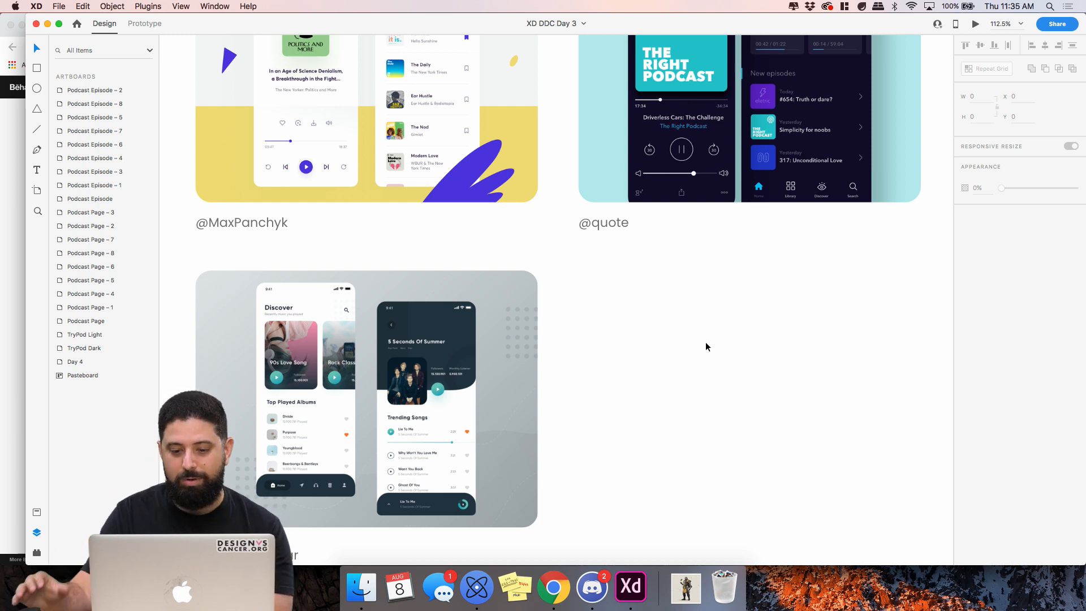
Find the finished Podcast Page and Podcast Episode artboards beyond the Day 4 brief
{"action": "scroll", "coordinate": [705, 323], "scroll_direction": "down", "scroll_amount": 5}
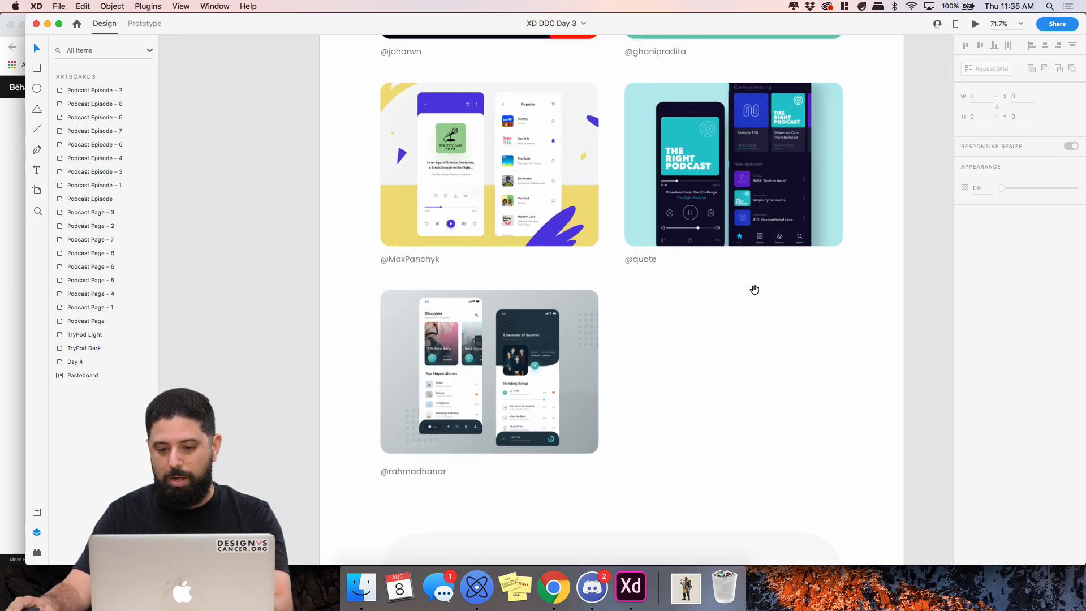
{"action": "left_click_drag", "start_coordinate": [835, 201], "coordinate": [610, 266]}
{"action": "scroll", "coordinate": [610, 266], "scroll_direction": "right", "scroll_amount": 10}
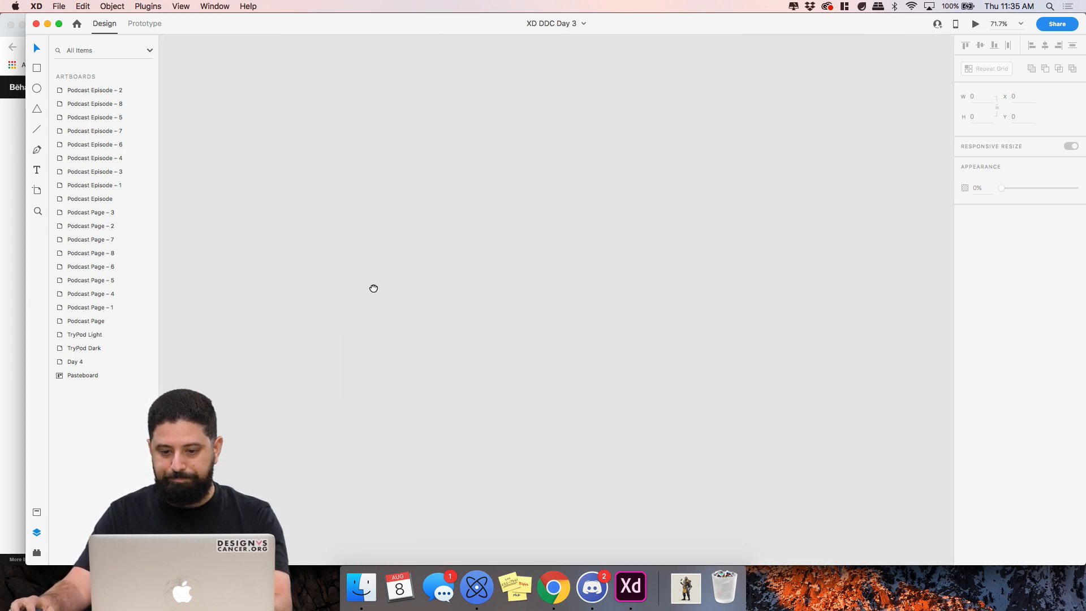
{"action": "scroll", "coordinate": [436, 263], "scroll_direction": "down", "scroll_amount": 10}
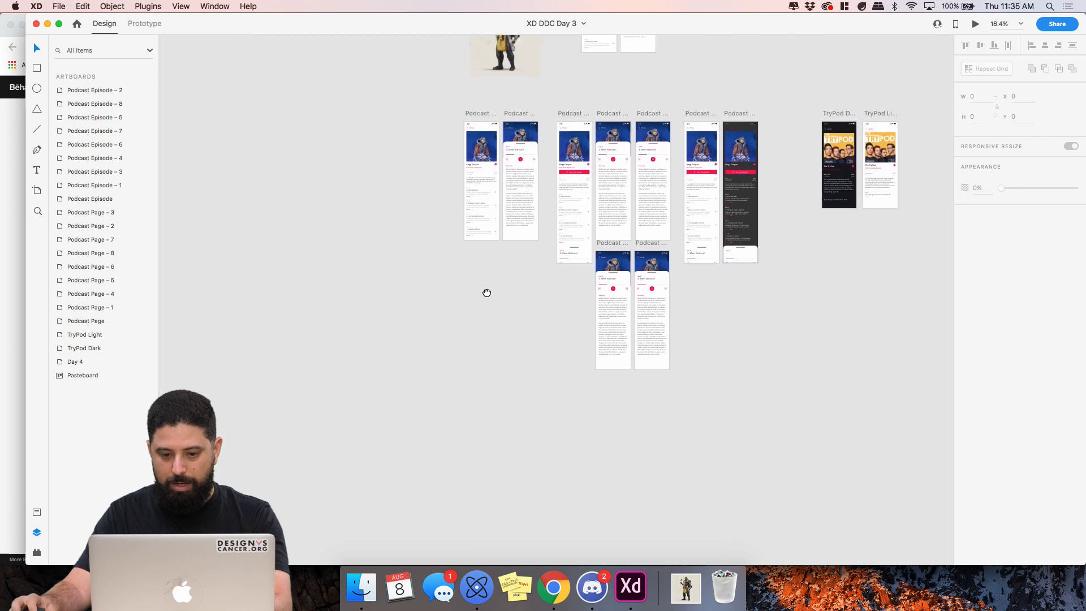
{"action": "scroll", "coordinate": [459, 347], "scroll_direction": "up", "scroll_amount": 5}
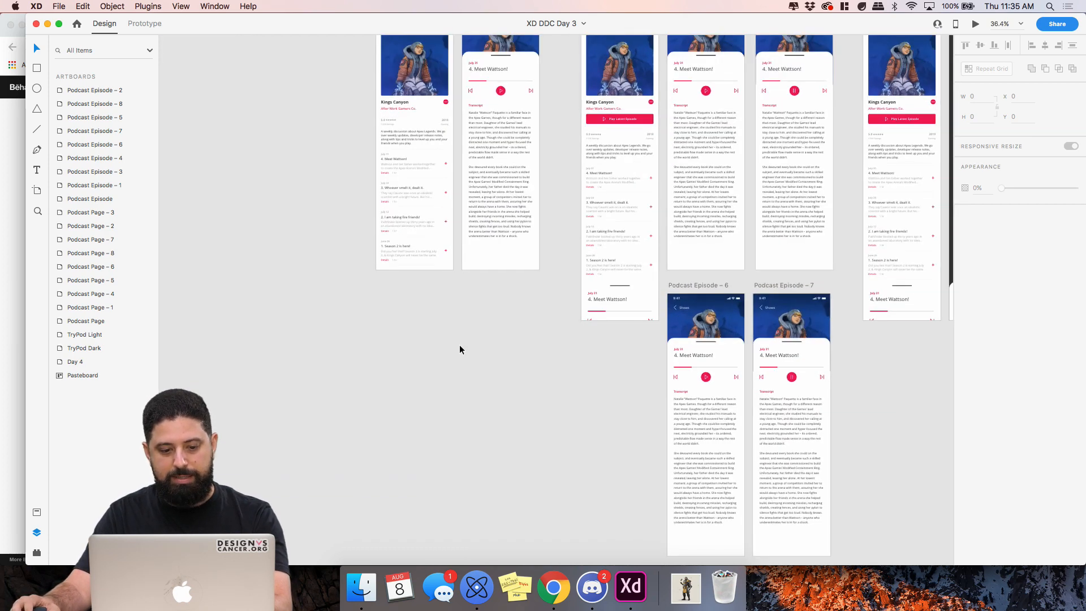
{"action": "scroll", "coordinate": [339, 214], "scroll_direction": "up", "scroll_amount": 3}
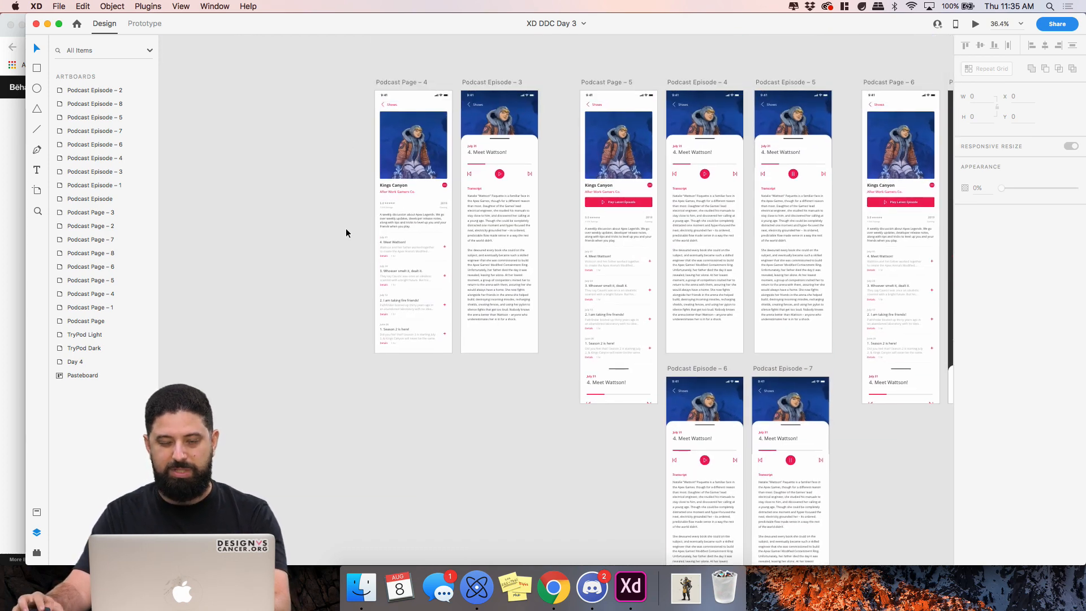
{"action": "scroll", "coordinate": [345, 228], "scroll_direction": "up", "scroll_amount": 4}
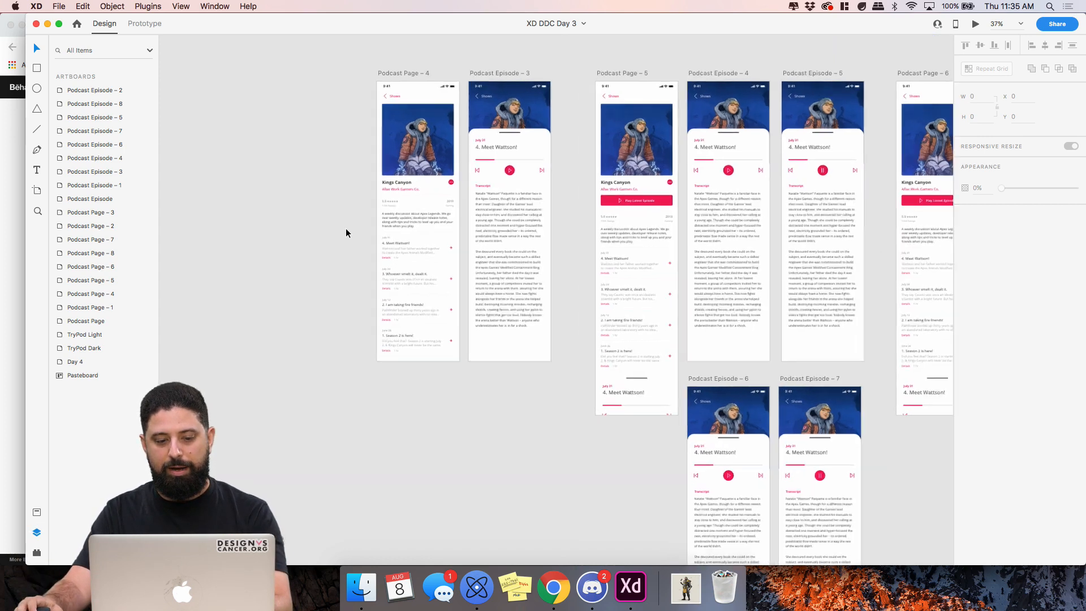
Examine the Podcast Page – 4 and Podcast Episode – 3 screens, including the episode list and the pull-up player
{"action": "scroll", "coordinate": [339, 215], "scroll_direction": "up", "scroll_amount": 3}
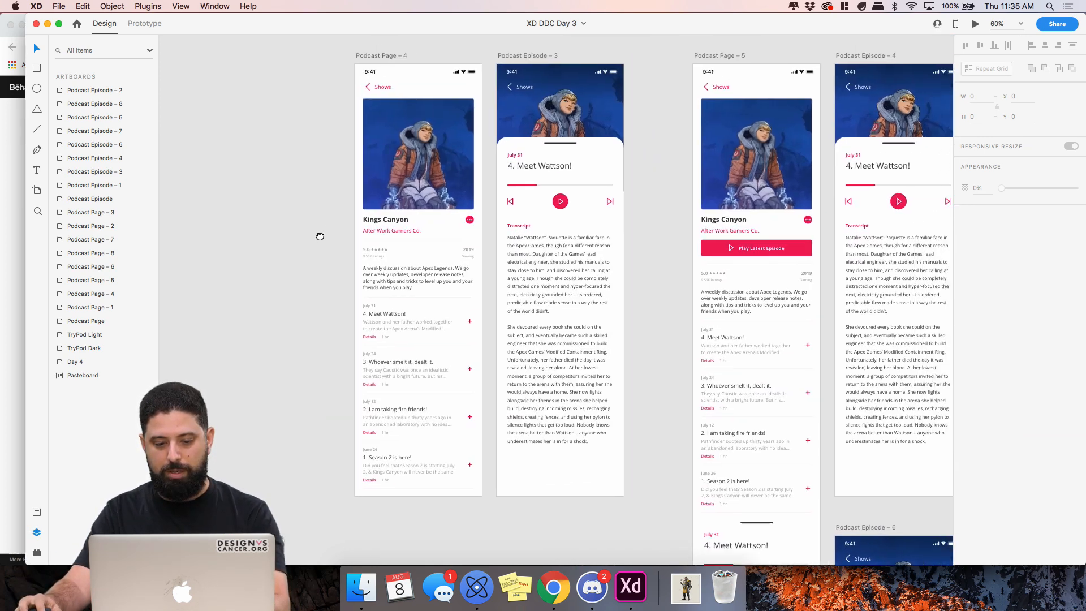
{"action": "scroll", "coordinate": [308, 247], "scroll_direction": "up", "scroll_amount": 1}
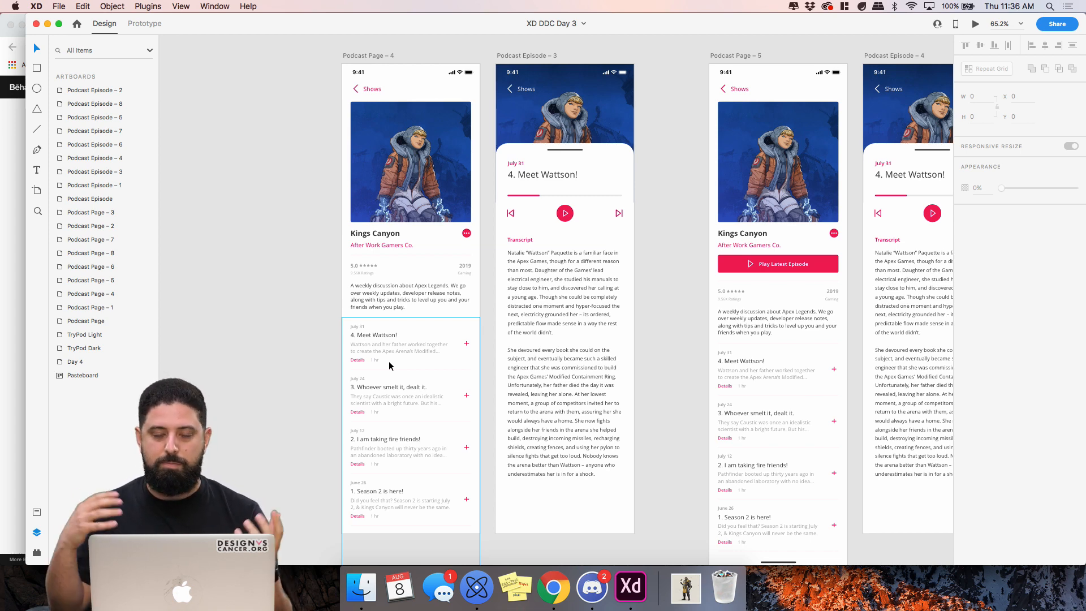
{"action": "scroll", "coordinate": [390, 366], "scroll_direction": "up", "scroll_amount": 3}
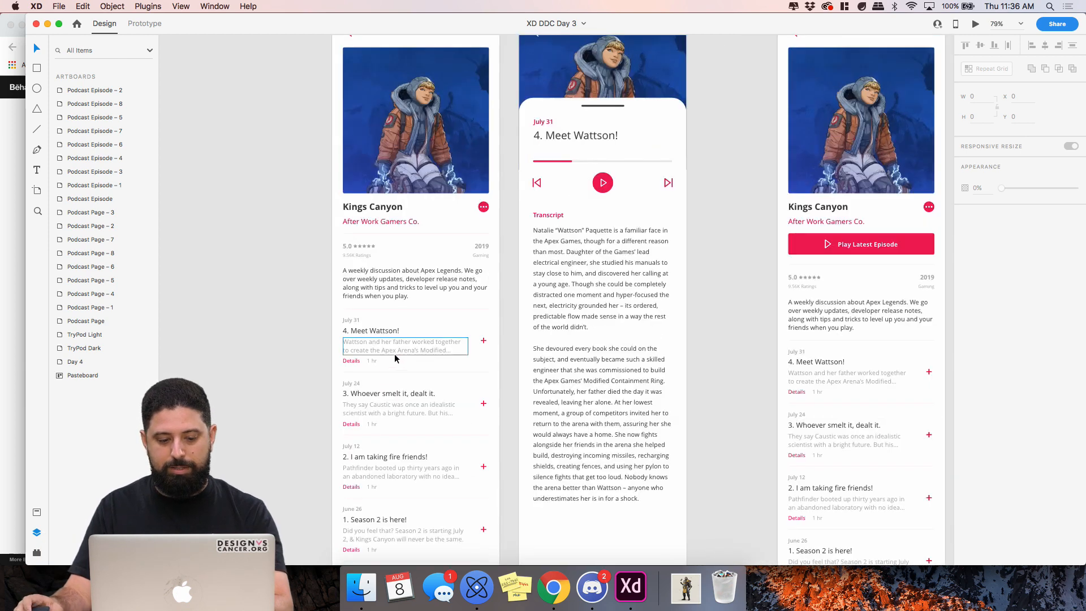
{"action": "scroll", "coordinate": [430, 362], "scroll_direction": "up", "scroll_amount": 2}
{"action": "scroll", "coordinate": [468, 368], "scroll_direction": "up", "scroll_amount": 2}
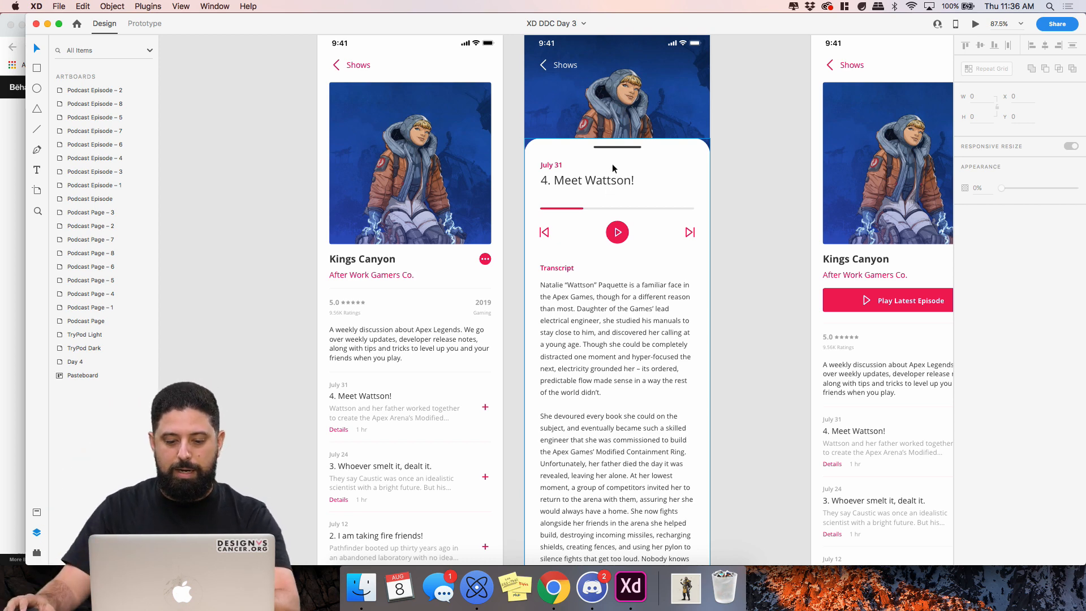
{"action": "scroll", "coordinate": [605, 167], "scroll_direction": "up", "scroll_amount": 1}
{"action": "scroll", "coordinate": [603, 165], "scroll_direction": "down", "scroll_amount": 2}
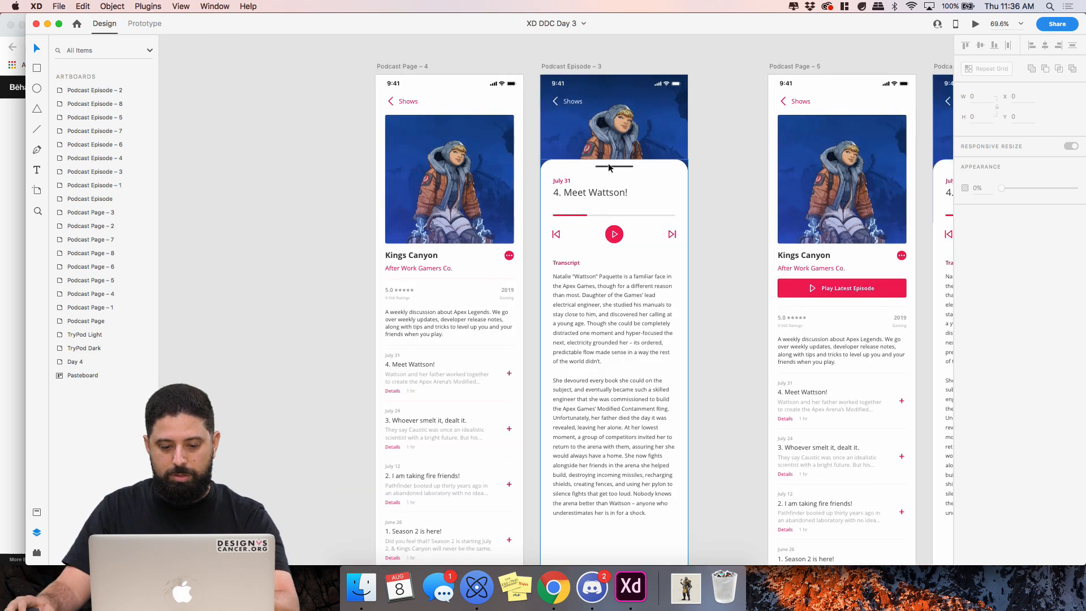
Select the Podcast Page – 4 artboard and show its interactions in Prototype mode
{"action": "left_click", "coordinate": [405, 67]}
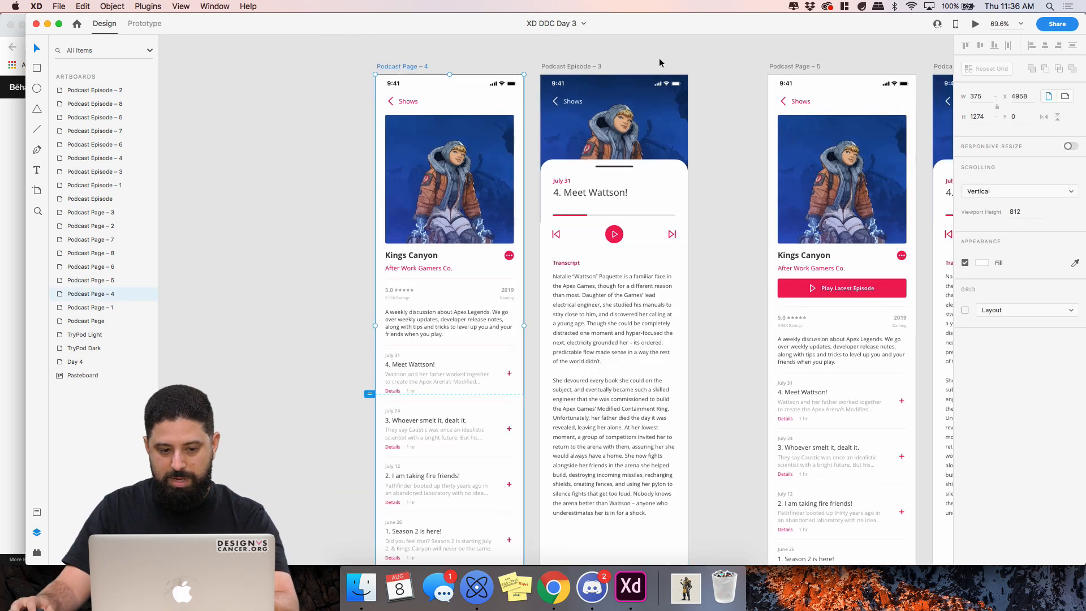
{"action": "left_click", "coordinate": [144, 25]}
{"action": "scroll", "coordinate": [362, 189], "scroll_direction": "down", "scroll_amount": 3}
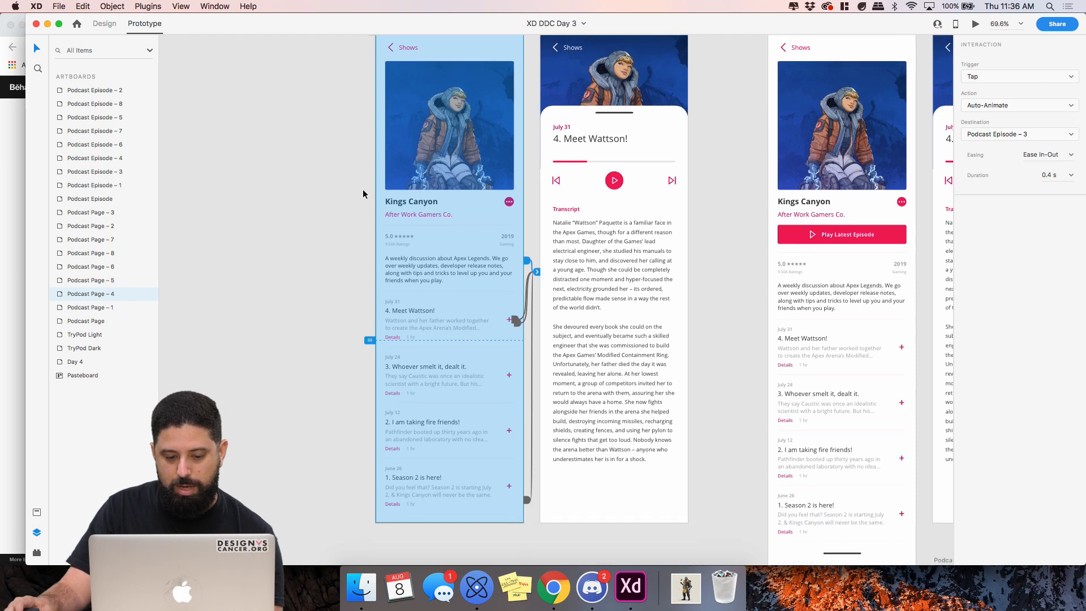
Inspect the prototype settings of the pullup panel, the "4. Meet Wattson!" episode row and the player group below Podcast Page – 4
{"action": "left_click", "coordinate": [511, 305]}
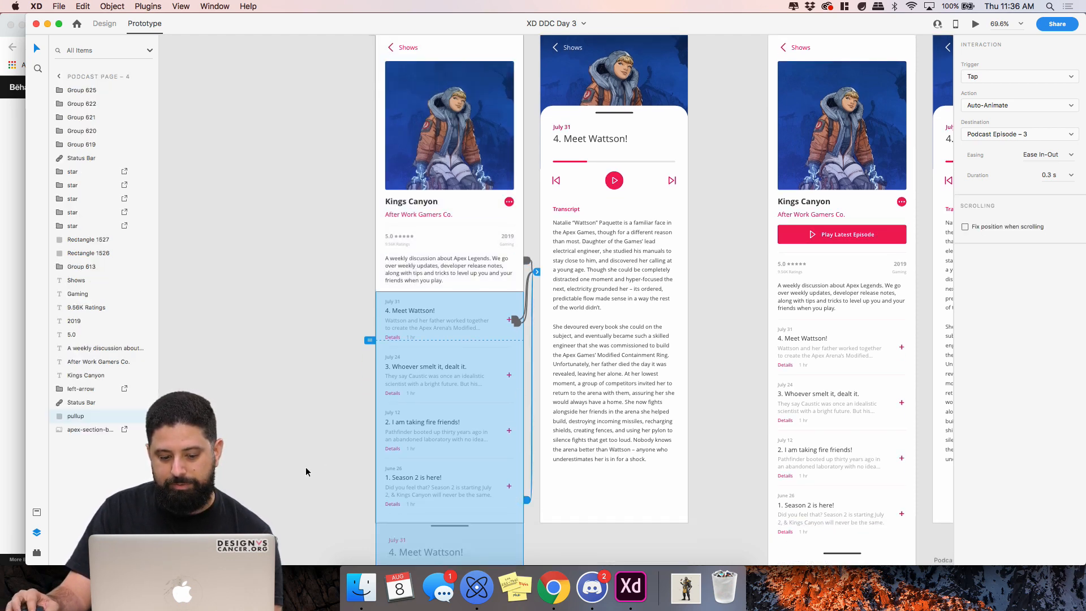
{"action": "left_click", "coordinate": [519, 523]}
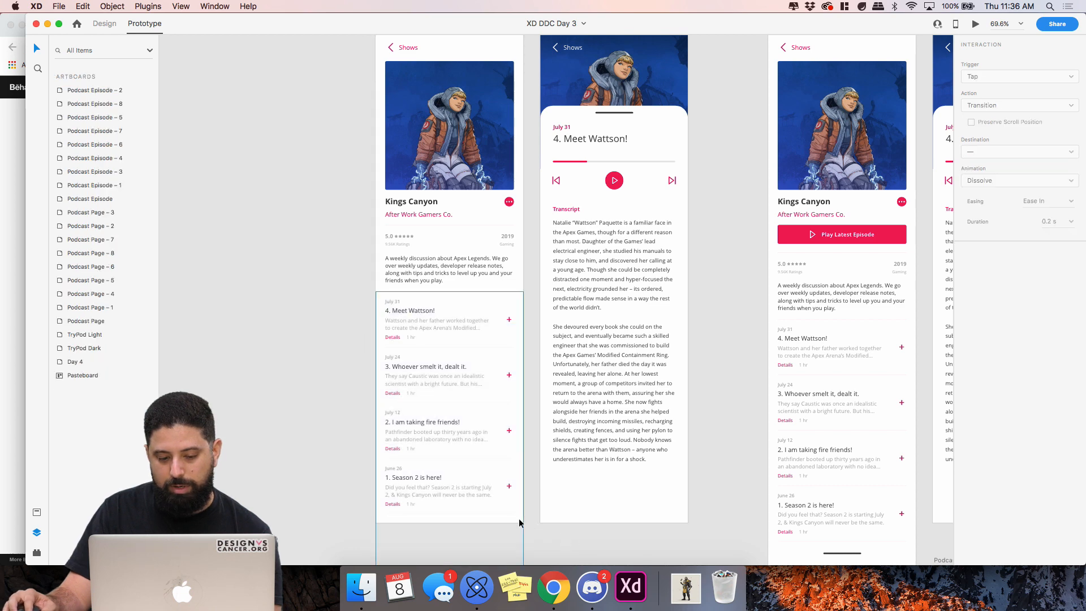
{"action": "scroll", "coordinate": [662, 236], "scroll_direction": "down", "scroll_amount": 5}
{"action": "scroll", "coordinate": [662, 236], "scroll_direction": "up", "scroll_amount": 4}
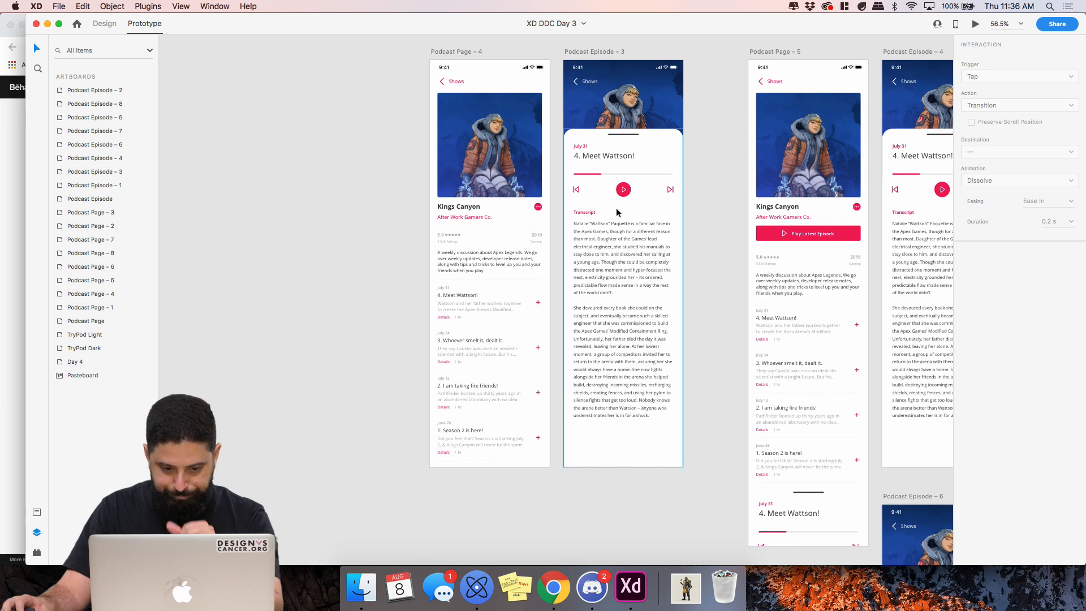
{"action": "left_click", "coordinate": [503, 294]}
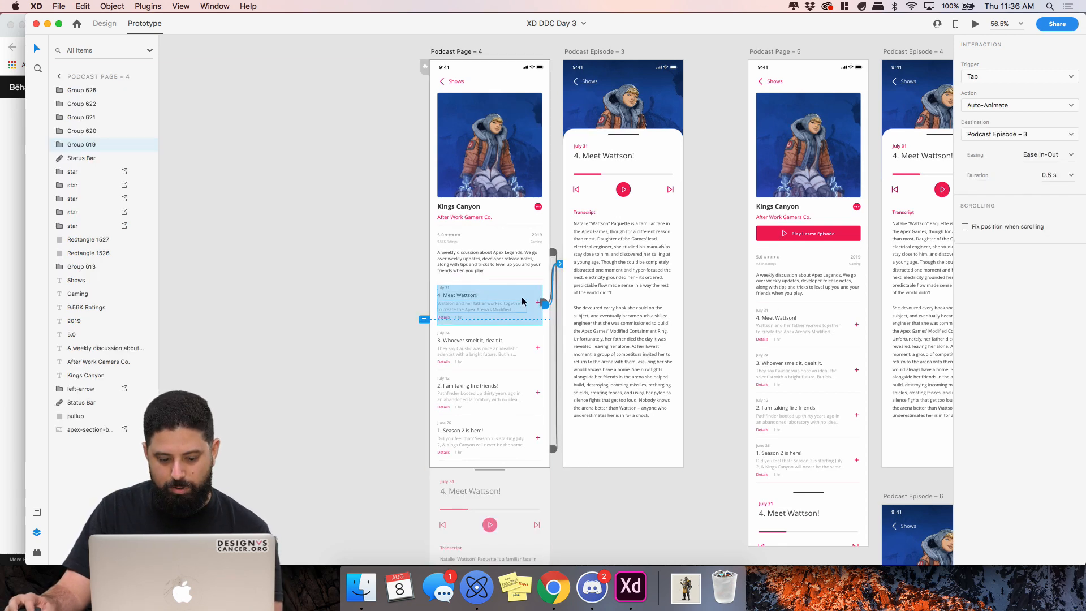
{"action": "left_click", "coordinate": [480, 497]}
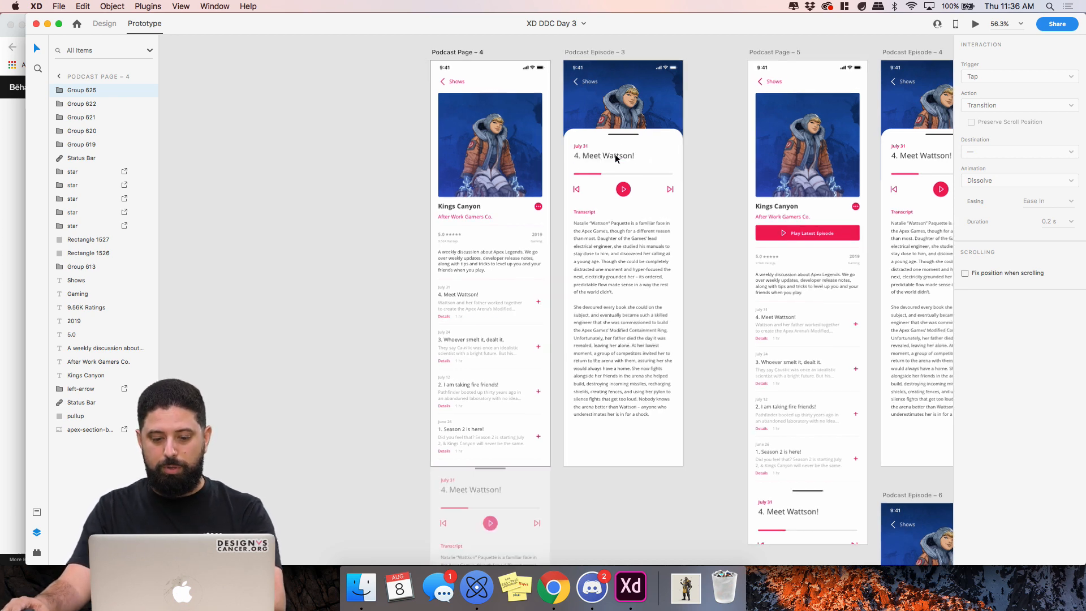
{"action": "scroll", "coordinate": [615, 155], "scroll_direction": "up", "scroll_amount": 2}
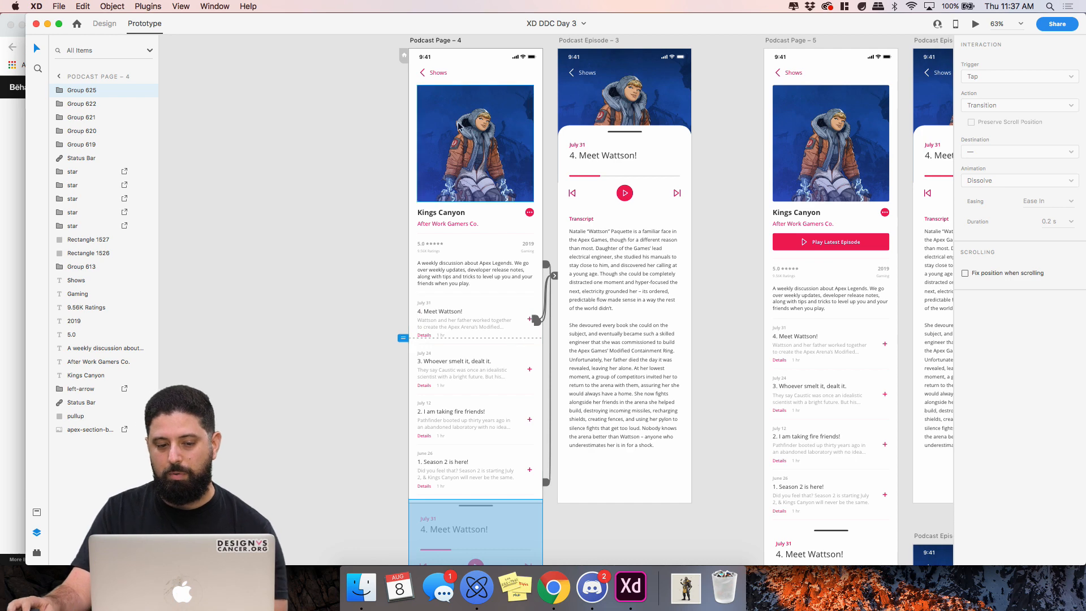
Preview the prototype from Podcast Page – 4, test opening the "4. Meet Wattson!" episode, and close the preview
{"action": "left_click", "coordinate": [442, 42]}
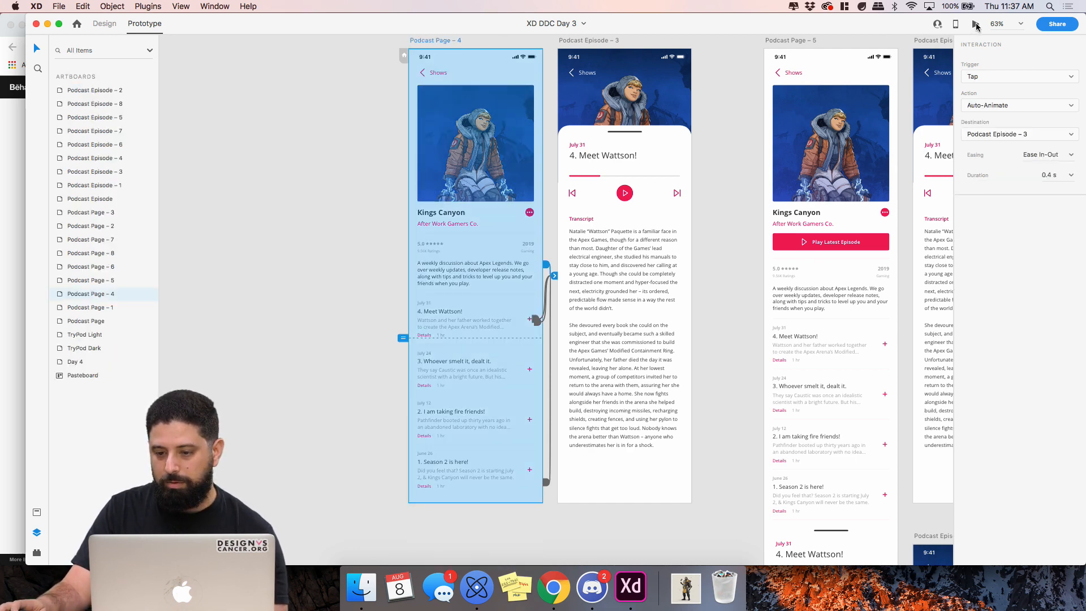
{"action": "left_click", "coordinate": [975, 25]}
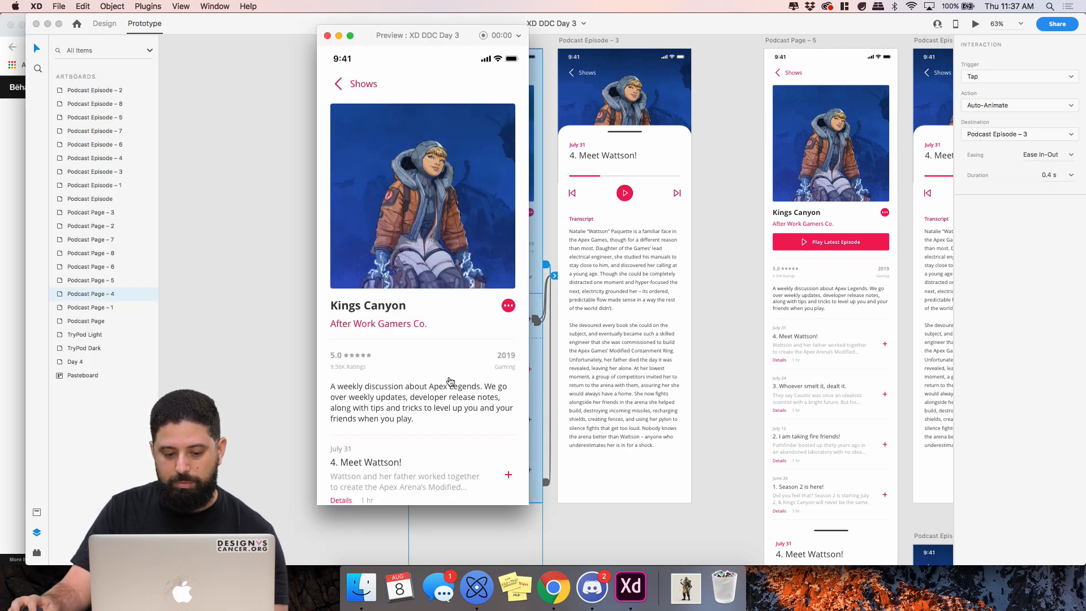
{"action": "left_click", "coordinate": [439, 470]}
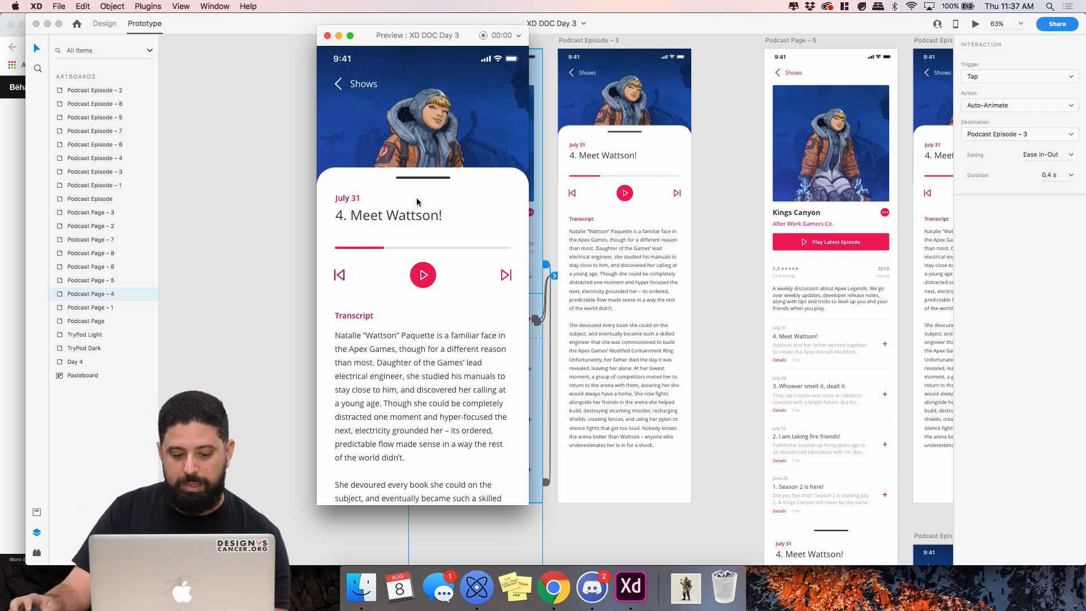
{"action": "left_click", "coordinate": [327, 36]}
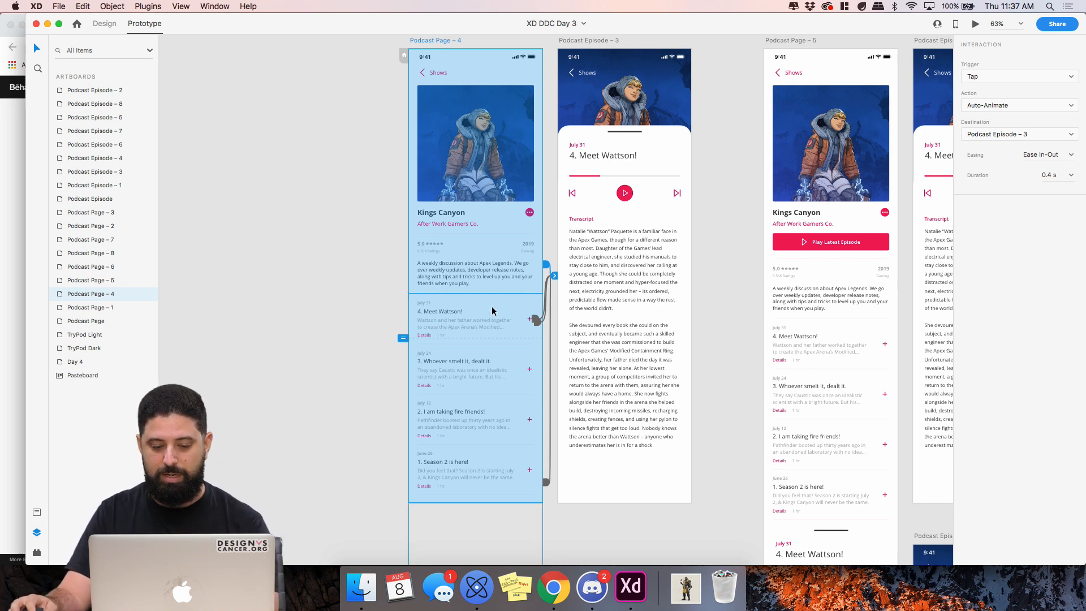
Reconnect the "4. Meet Wattson!" episode row on Podcast Page – 4 to the Podcast Episode – 3 artboard
{"action": "left_click", "coordinate": [536, 320]}
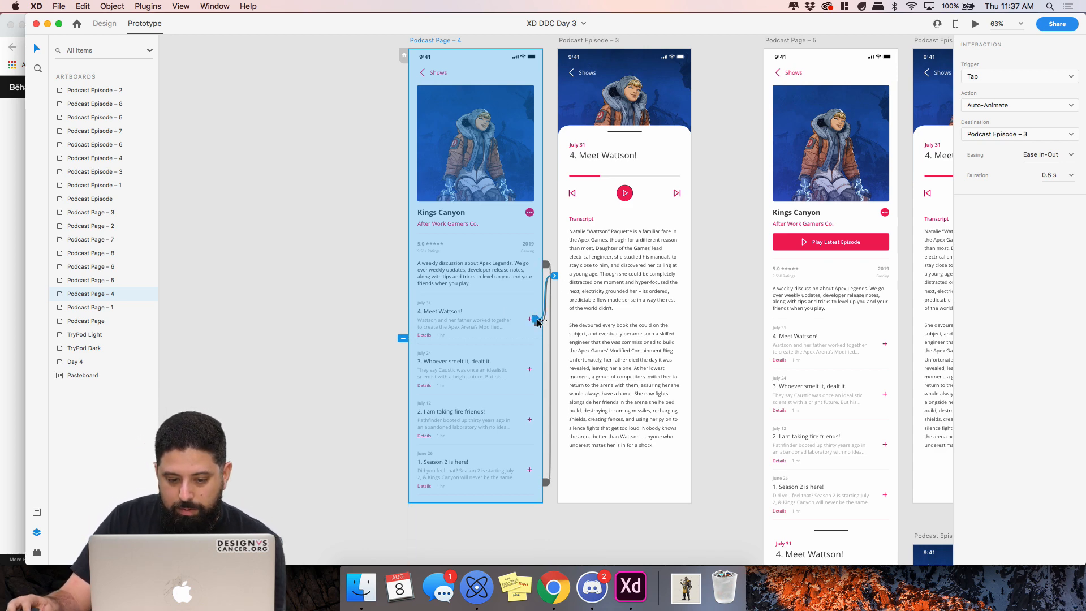
{"action": "left_click", "coordinate": [527, 323]}
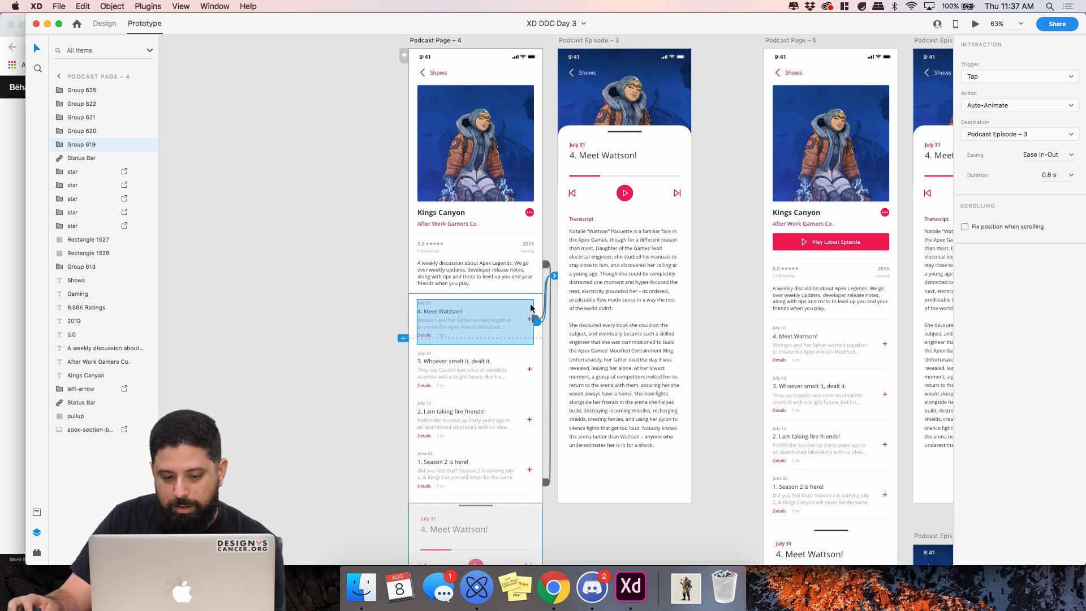
{"action": "left_click_drag", "start_coordinate": [537, 321], "coordinate": [622, 193]}
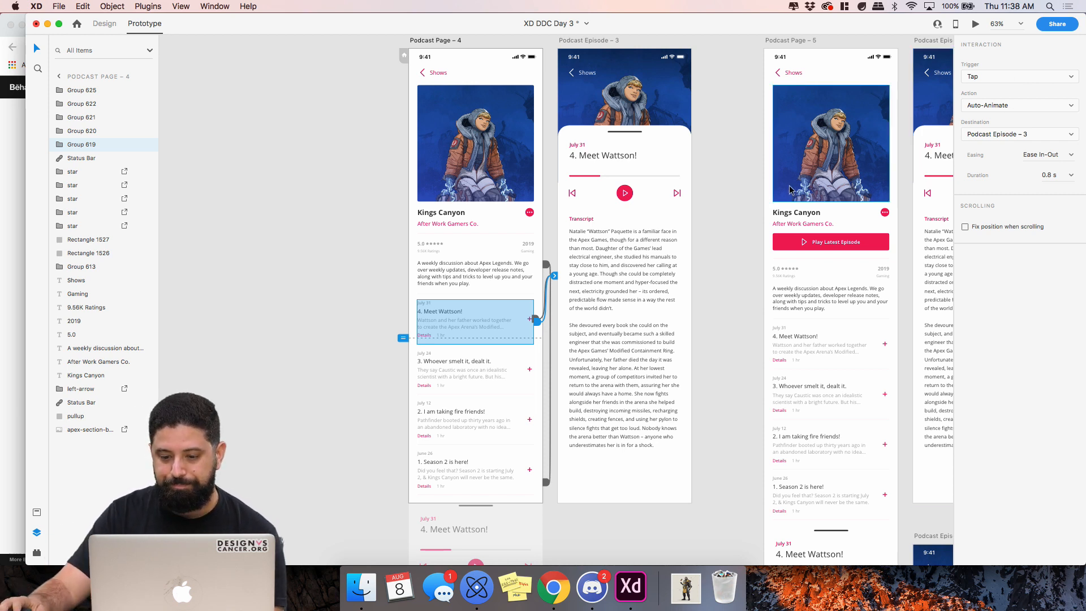
Review the action, easing and duration options of the episode row's interaction without changing them, then clear the selection
{"action": "left_click", "coordinate": [1021, 105]}
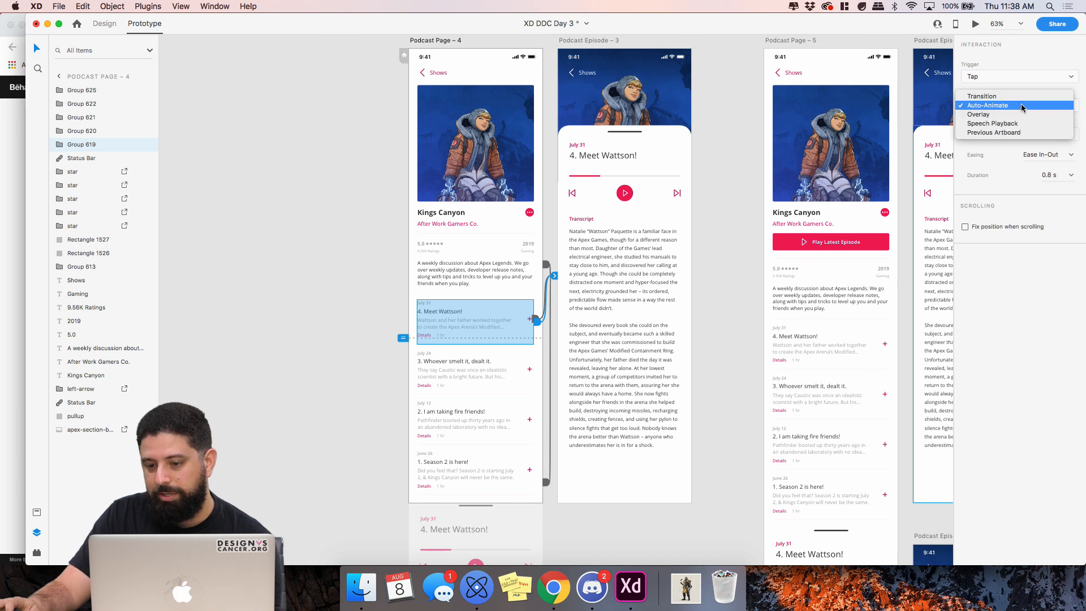
{"action": "left_click", "coordinate": [1012, 58]}
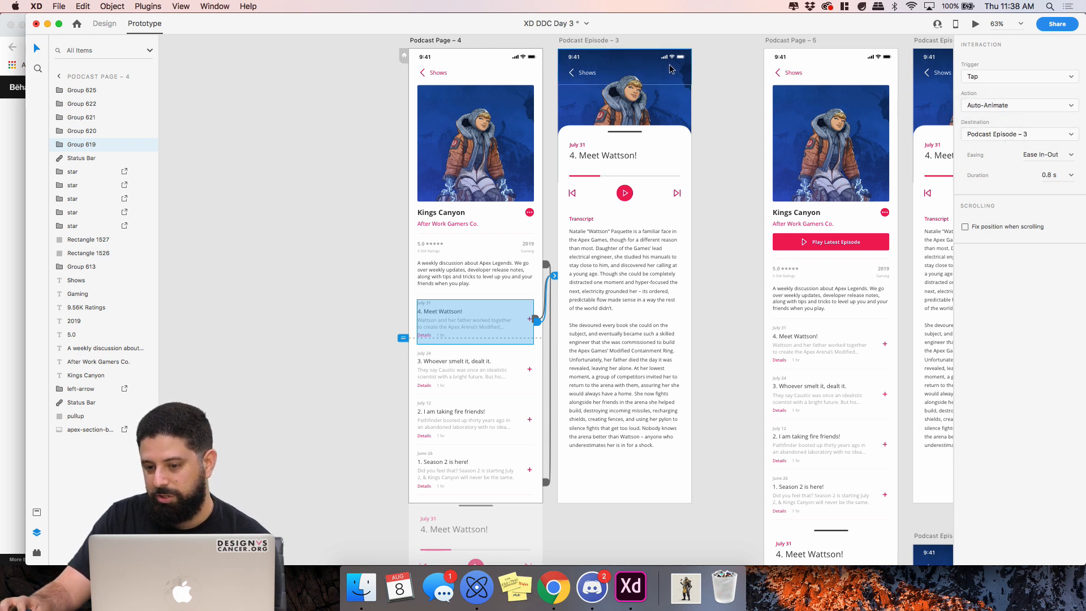
{"action": "left_click", "coordinate": [1071, 156]}
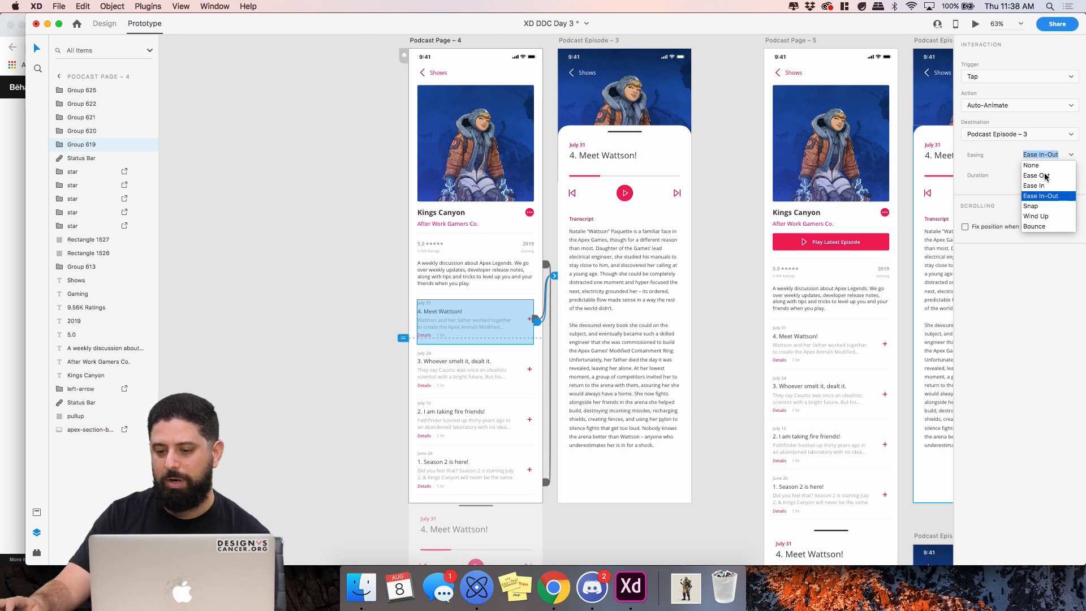
{"action": "left_click", "coordinate": [1013, 160]}
{"action": "left_click", "coordinate": [1071, 176]}
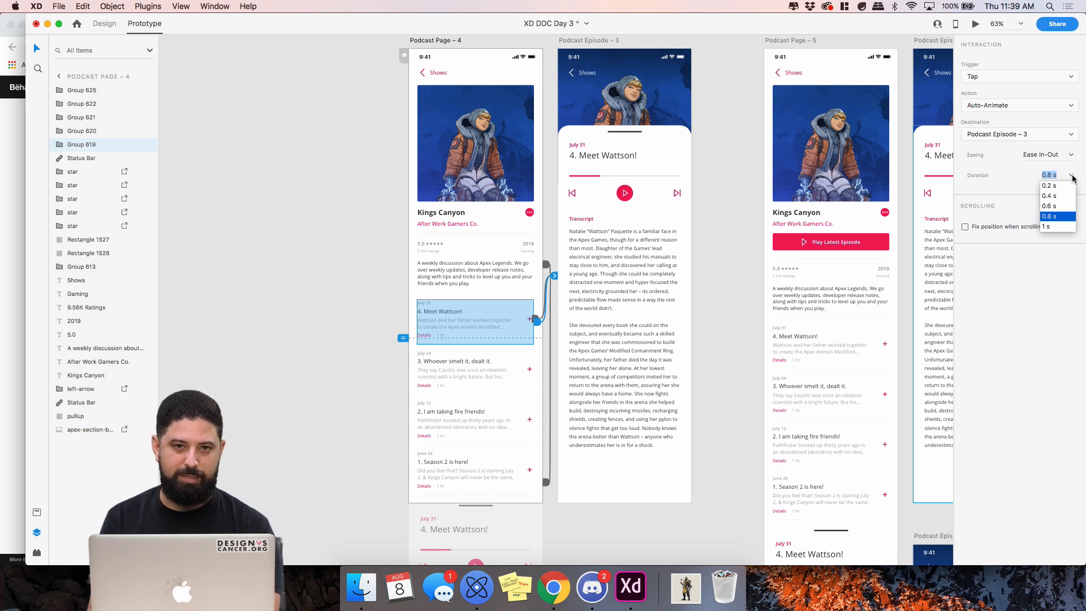
{"action": "left_click", "coordinate": [755, 198]}
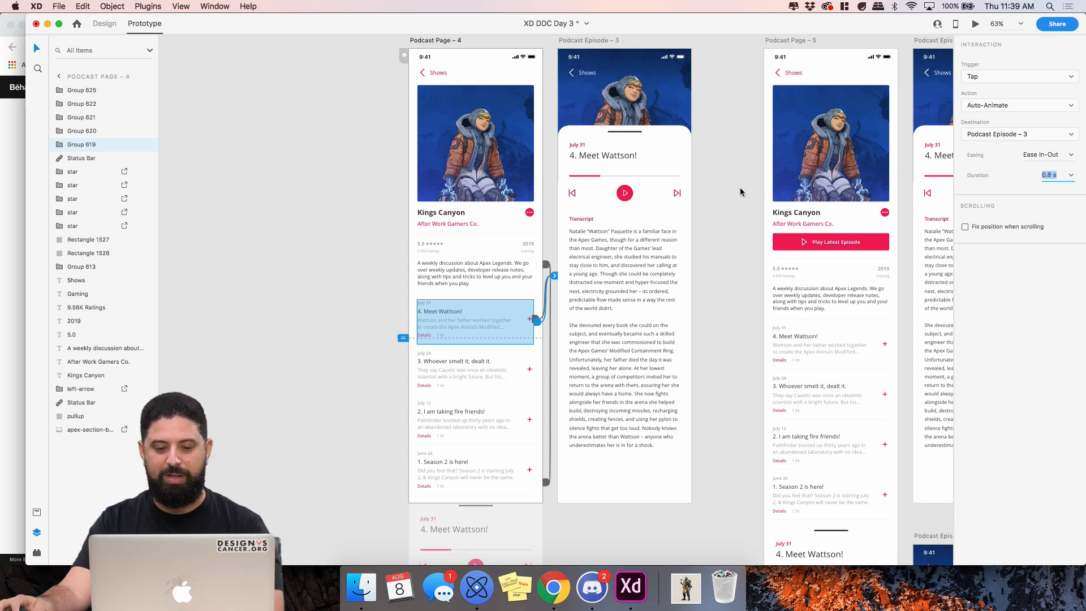
{"action": "mouse_move", "coordinate": [737, 158]}
{"action": "left_mouse_down"}
{"action": "mouse_move", "coordinate": [573, 177]}
{"action": "mouse_move", "coordinate": [723, 158]}
{"action": "left_mouse_up"}
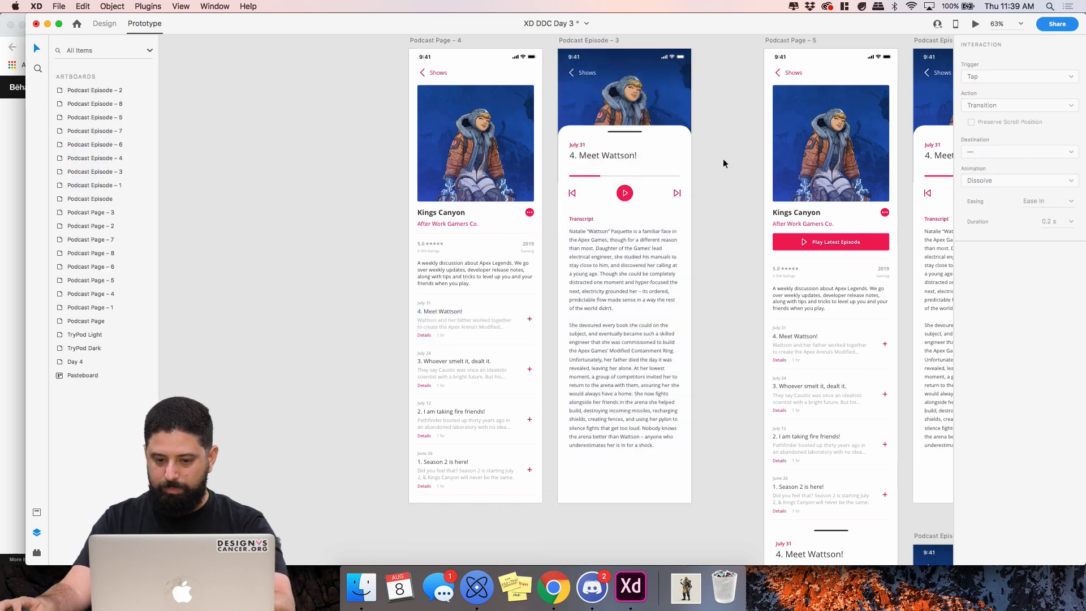
Select the Podcast Page – 5 artboard and examine its connection to Podcast Episode – 4
{"action": "scroll", "coordinate": [674, 158], "scroll_direction": "right", "scroll_amount": 10}
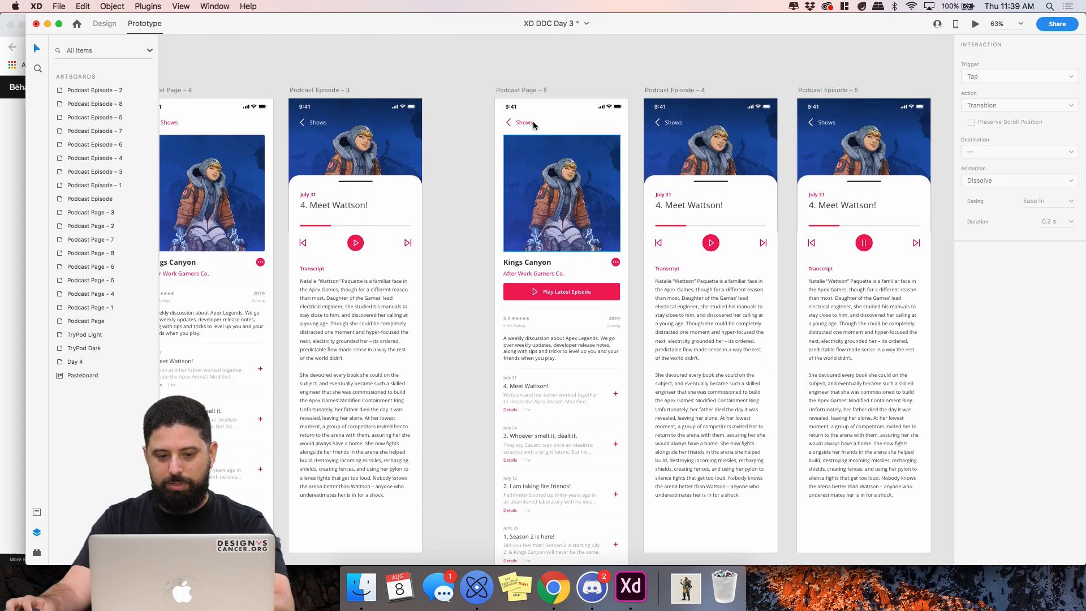
{"action": "left_click", "coordinate": [534, 125]}
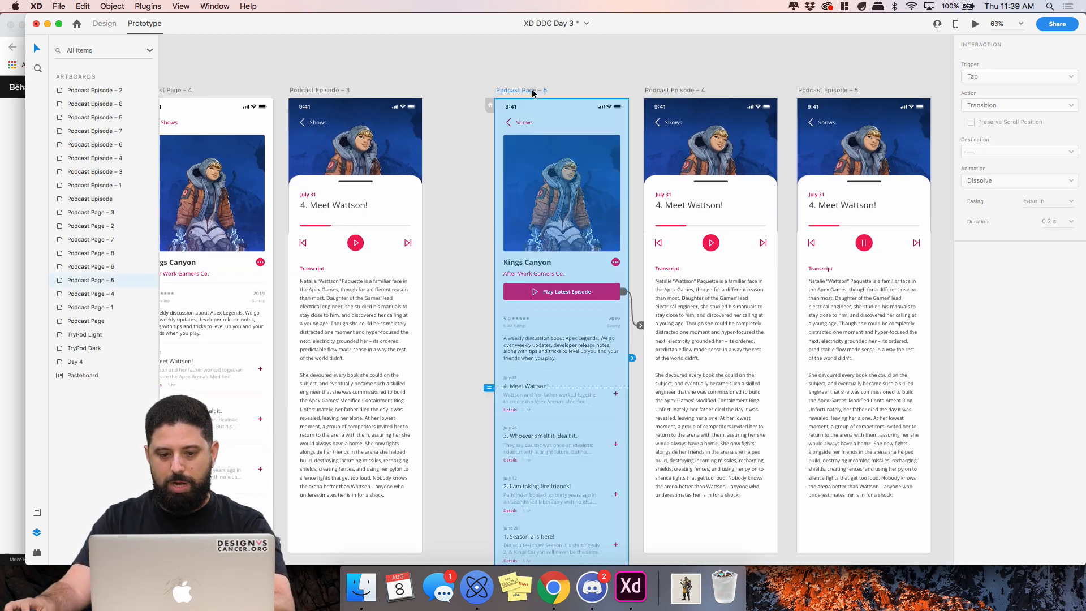
{"action": "scroll", "coordinate": [565, 62], "scroll_direction": "right", "scroll_amount": 3}
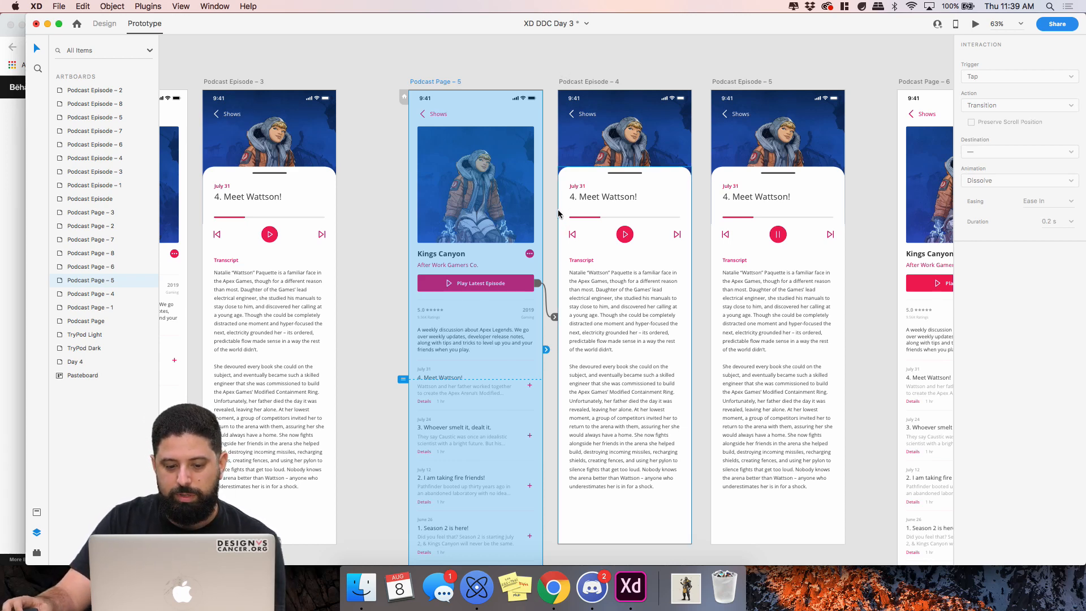
{"action": "scroll", "coordinate": [510, 305], "scroll_direction": "up", "scroll_amount": 1}
{"action": "scroll", "coordinate": [510, 305], "scroll_direction": "up", "scroll_amount": 3}
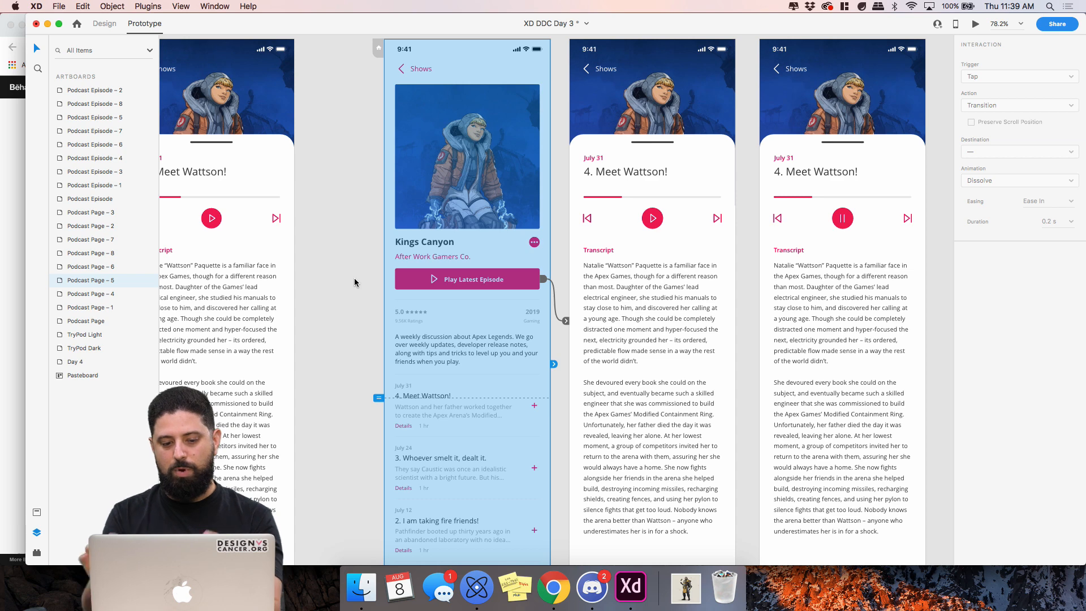
Switch to Design mode and select the background shape of the Play Latest Episode button on Podcast Page – 5
{"action": "left_click", "coordinate": [97, 25]}
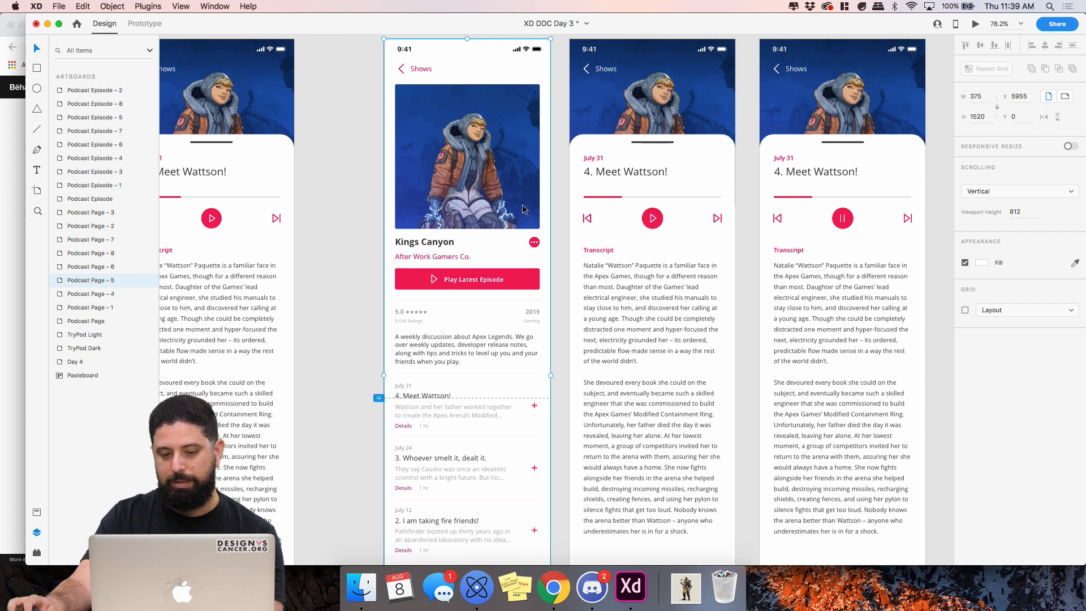
{"action": "scroll", "coordinate": [399, 100], "scroll_direction": "up", "scroll_amount": 1}
{"action": "scroll", "coordinate": [399, 100], "scroll_direction": "up", "scroll_amount": 3}
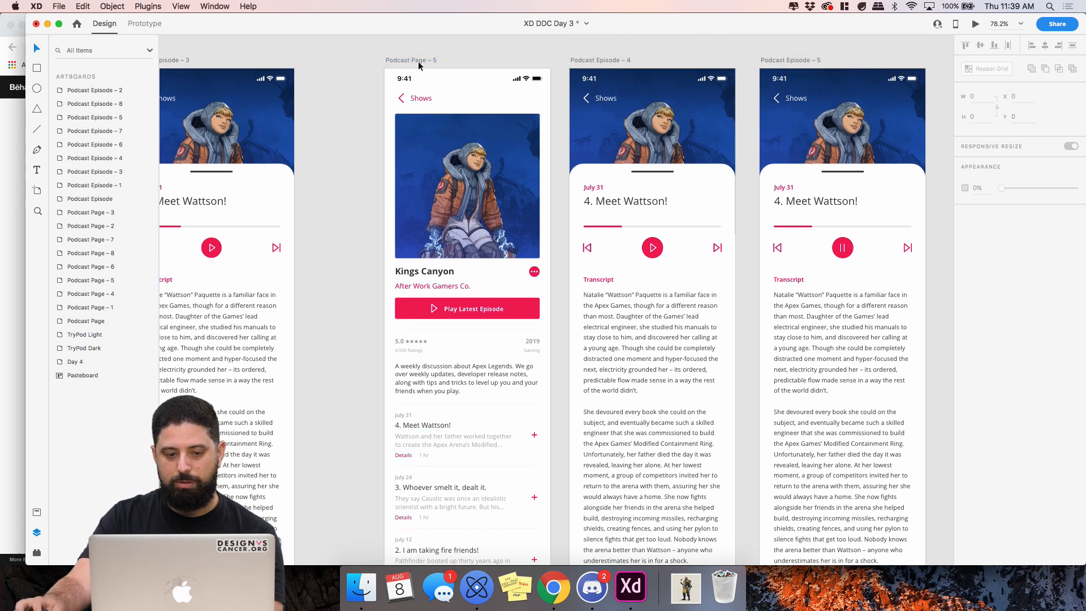
{"action": "left_click", "coordinate": [512, 307]}
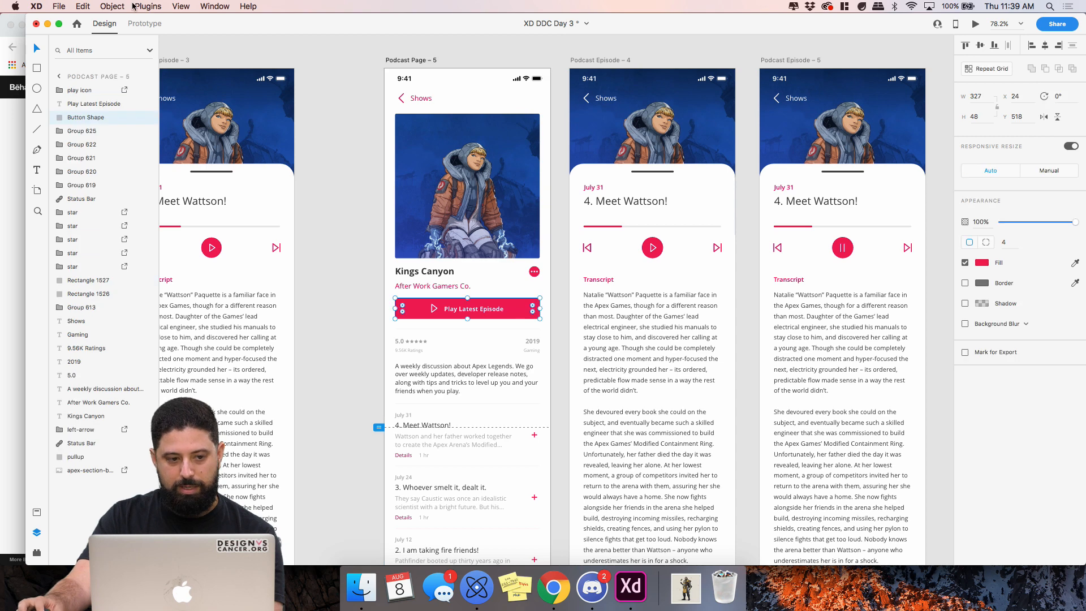
Inspect the prototype connection from the Play Latest Episode button to Podcast Episode – 4, including its Auto-Animate settings
{"action": "left_click", "coordinate": [148, 24]}
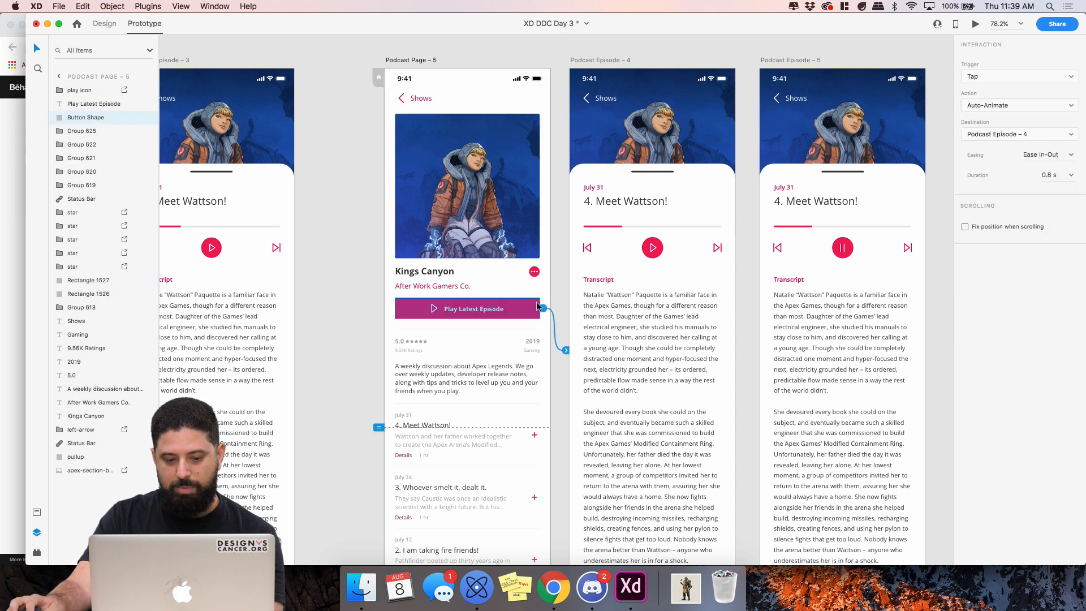
{"action": "left_click_drag", "start_coordinate": [566, 350], "coordinate": [592, 326]}
{"action": "left_click", "coordinate": [630, 274]}
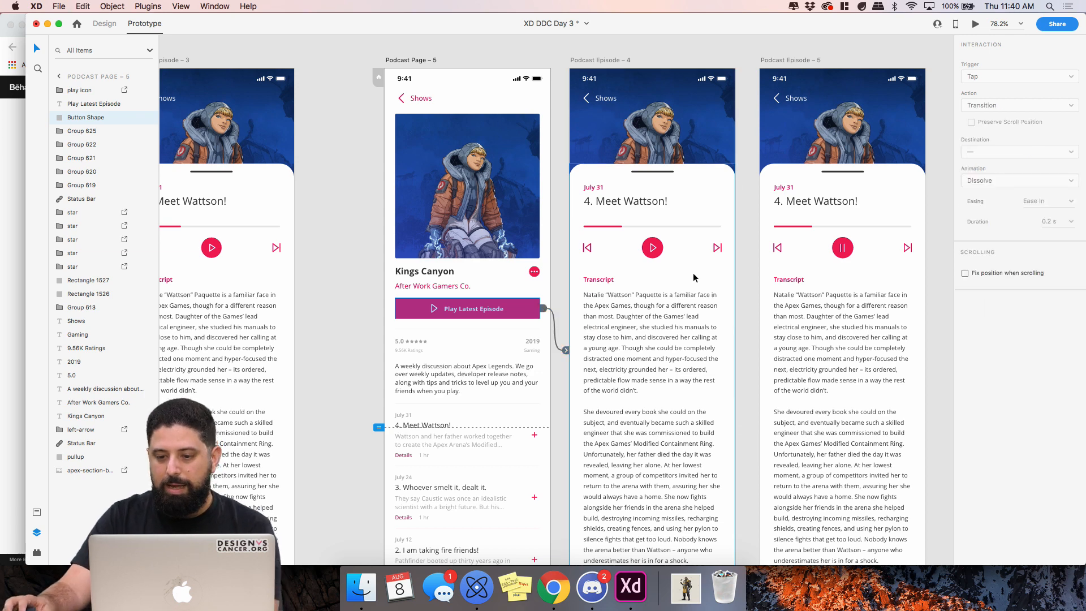
{"action": "left_click", "coordinate": [565, 348]}
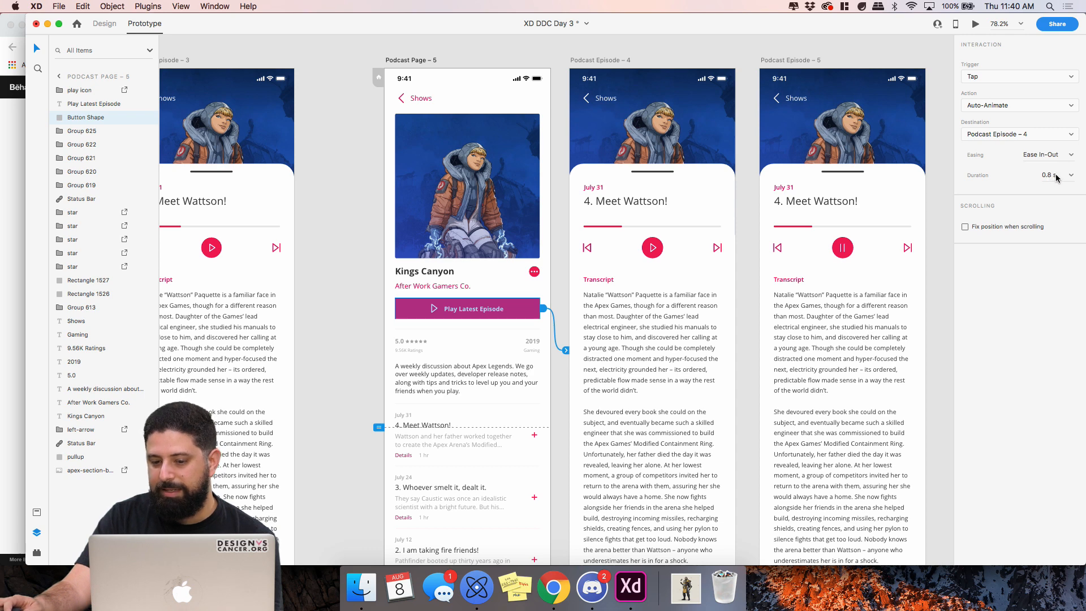
Preview Podcast Page – 5, scroll through it, and test opening the episode with Play Latest Episode and returning to the podcast page
{"action": "left_click", "coordinate": [406, 65]}
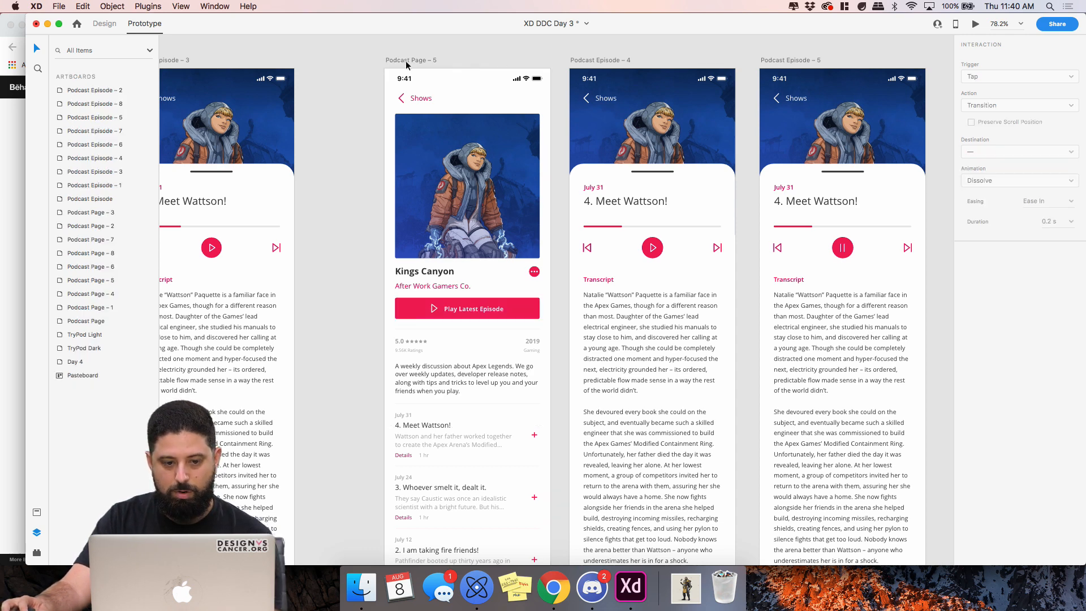
{"action": "left_click", "coordinate": [406, 65]}
{"action": "left_click", "coordinate": [975, 26]}
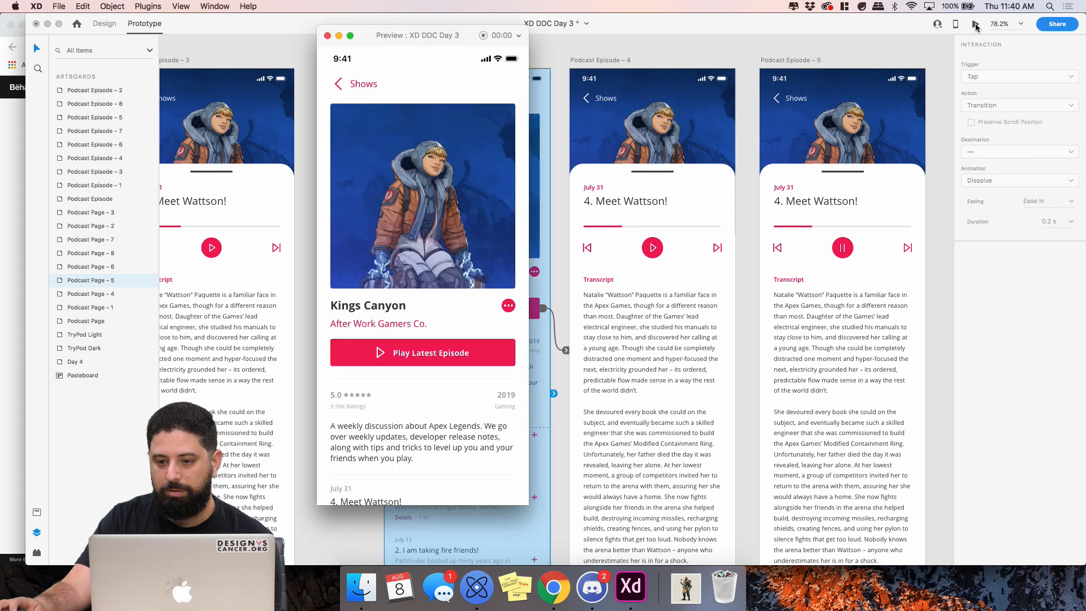
{"action": "scroll", "coordinate": [446, 275], "scroll_direction": "down", "scroll_amount": 1}
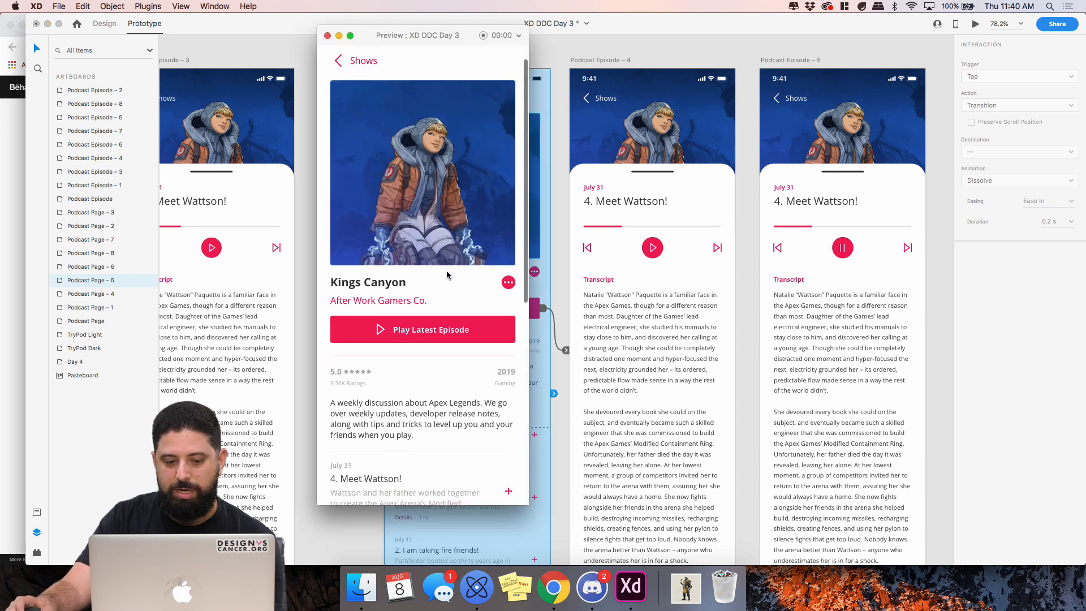
{"action": "scroll", "coordinate": [447, 275], "scroll_direction": "down", "scroll_amount": 3}
{"action": "scroll", "coordinate": [447, 339], "scroll_direction": "up", "scroll_amount": 5}
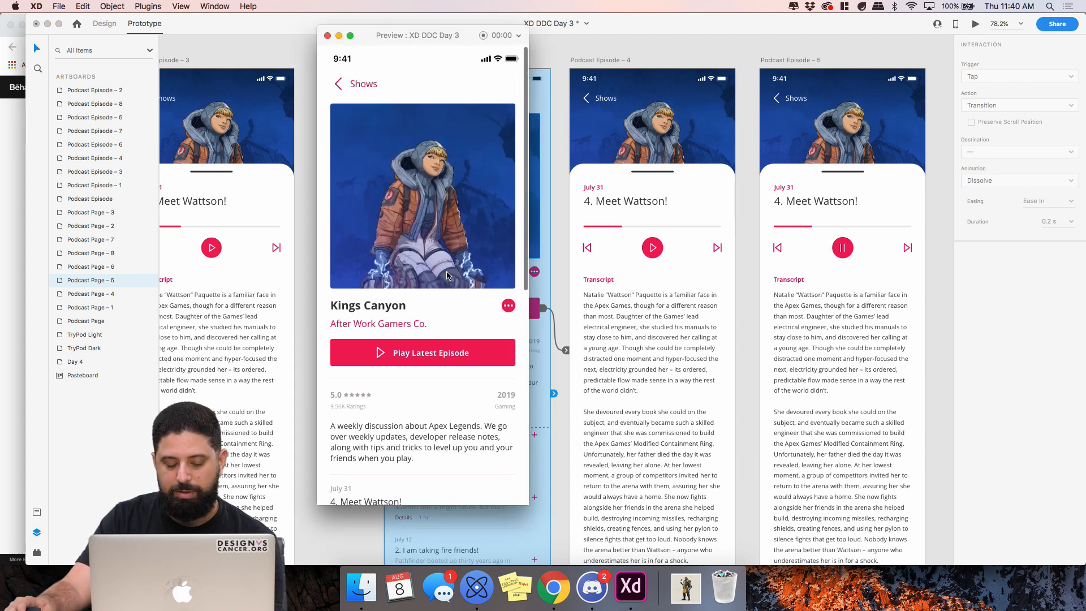
{"action": "left_click", "coordinate": [447, 359]}
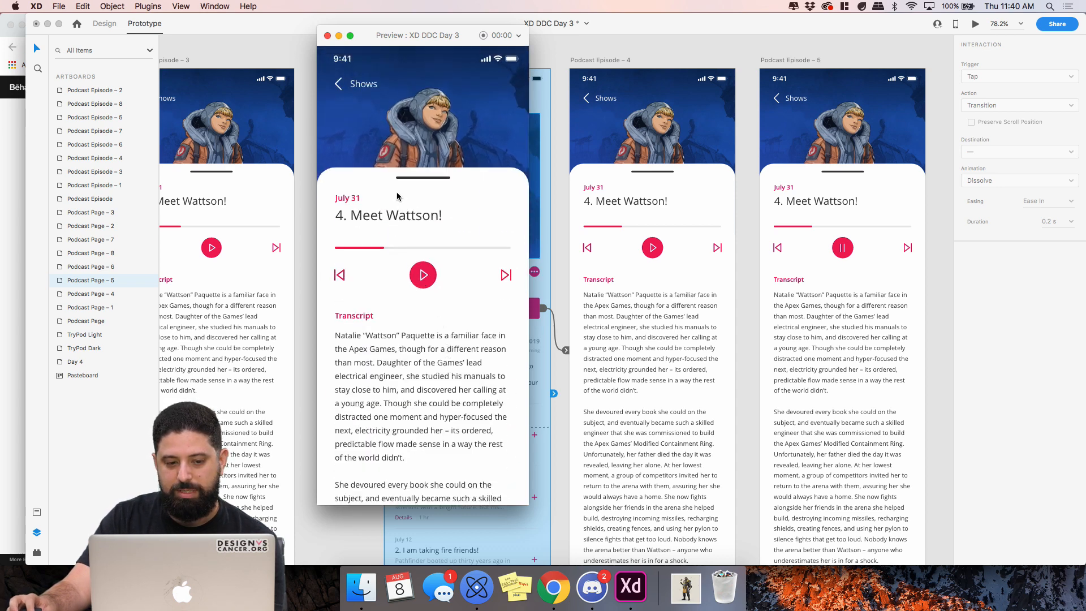
{"action": "left_click", "coordinate": [398, 196]}
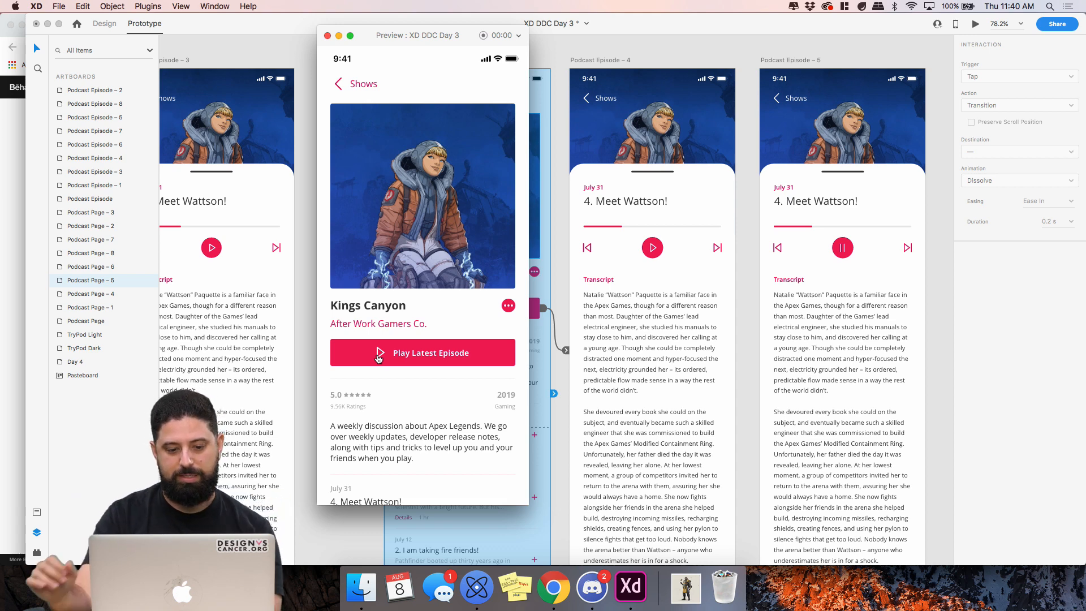
Reopen the latest episode in the preview, test its play/pause toggle, and close the preview
{"action": "left_click", "coordinate": [409, 360]}
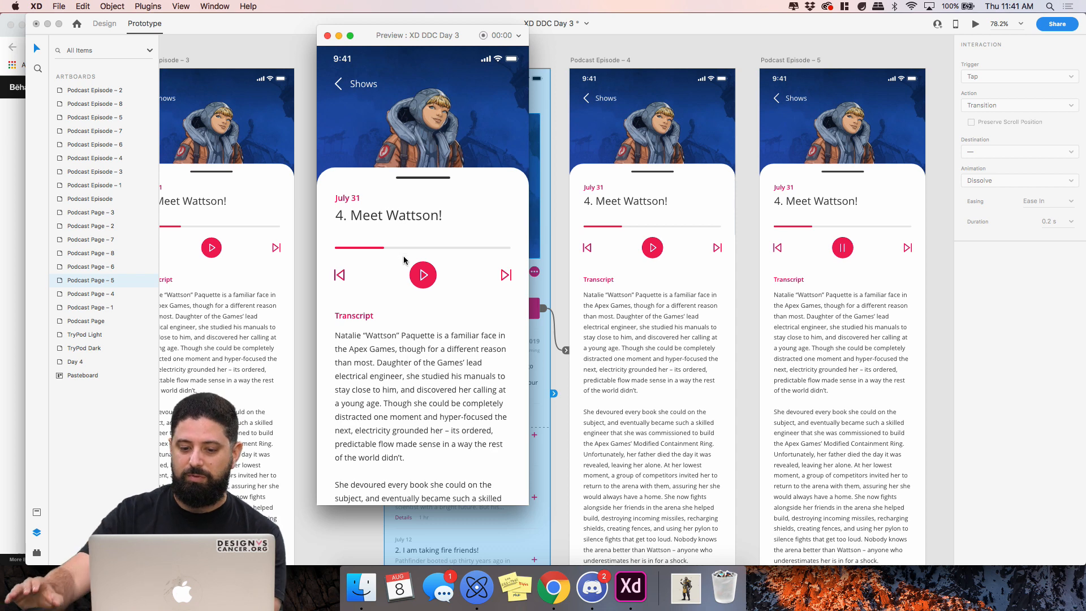
{"action": "left_click", "coordinate": [424, 281]}
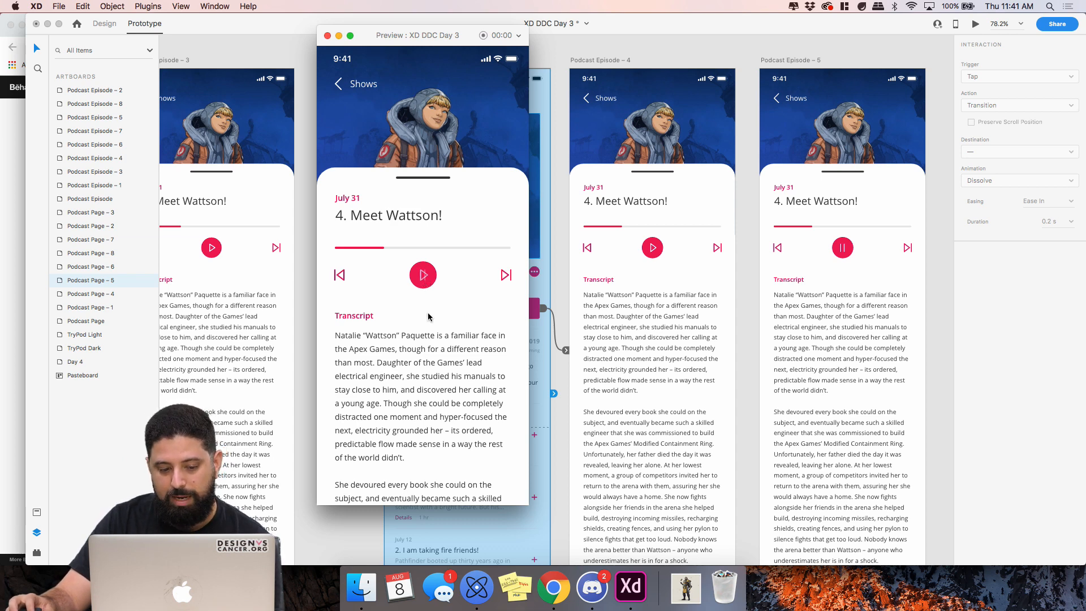
{"action": "left_click", "coordinate": [424, 277]}
{"action": "left_click", "coordinate": [425, 281]}
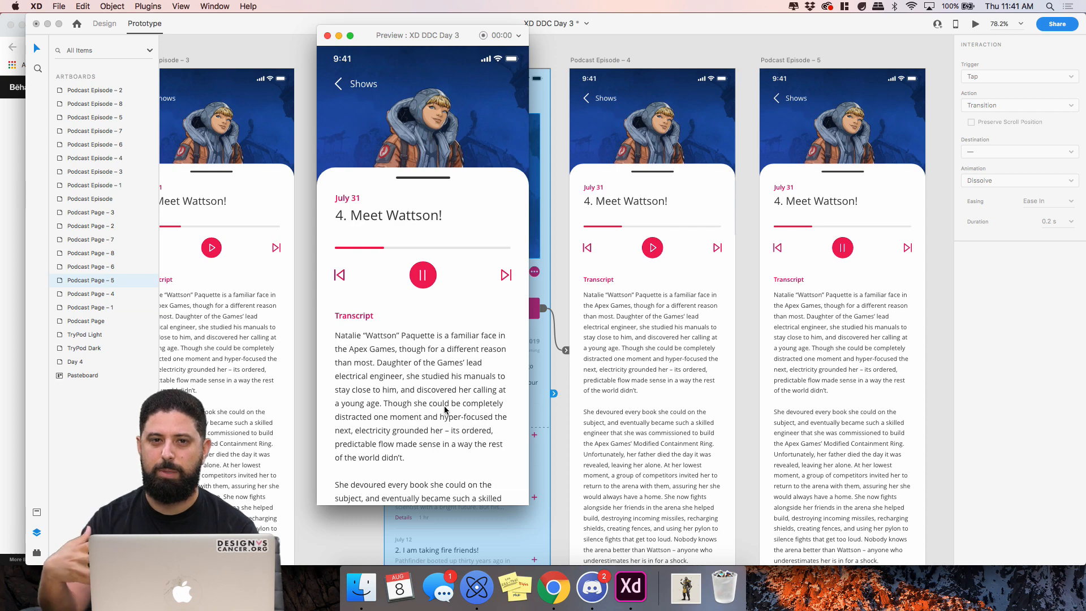
{"action": "left_click", "coordinate": [328, 35]}
Switch to Design mode and select the upper diagonal line inside the play icon group on Podcast Episode – 6
{"action": "scroll", "coordinate": [510, 177], "scroll_direction": "down", "scroll_amount": 10}
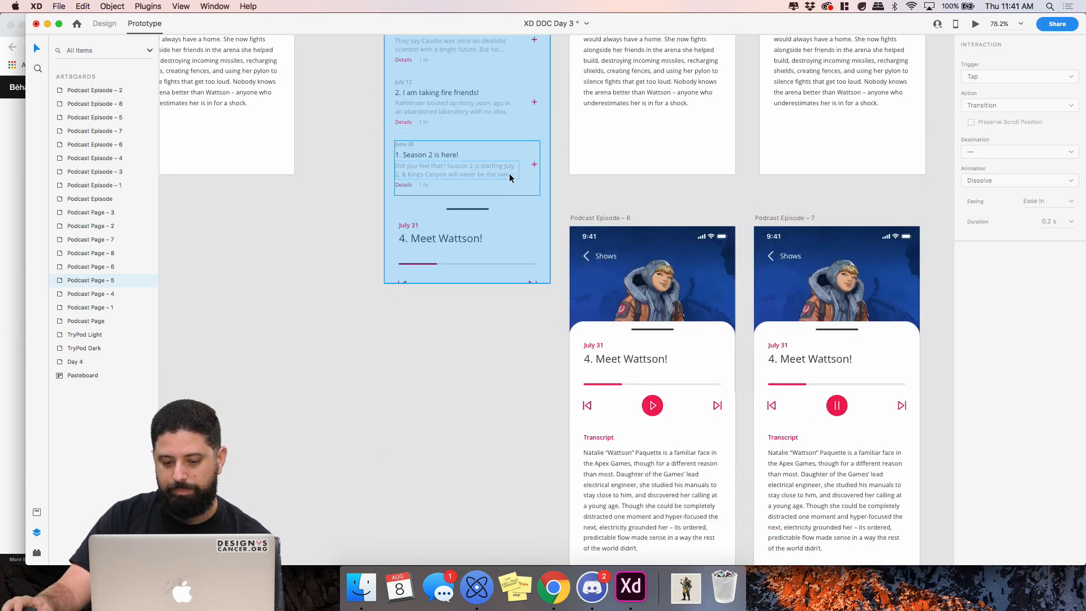
{"action": "scroll", "coordinate": [770, 206], "scroll_direction": "right", "scroll_amount": 5}
{"action": "scroll", "coordinate": [770, 206], "scroll_direction": "down", "scroll_amount": 3}
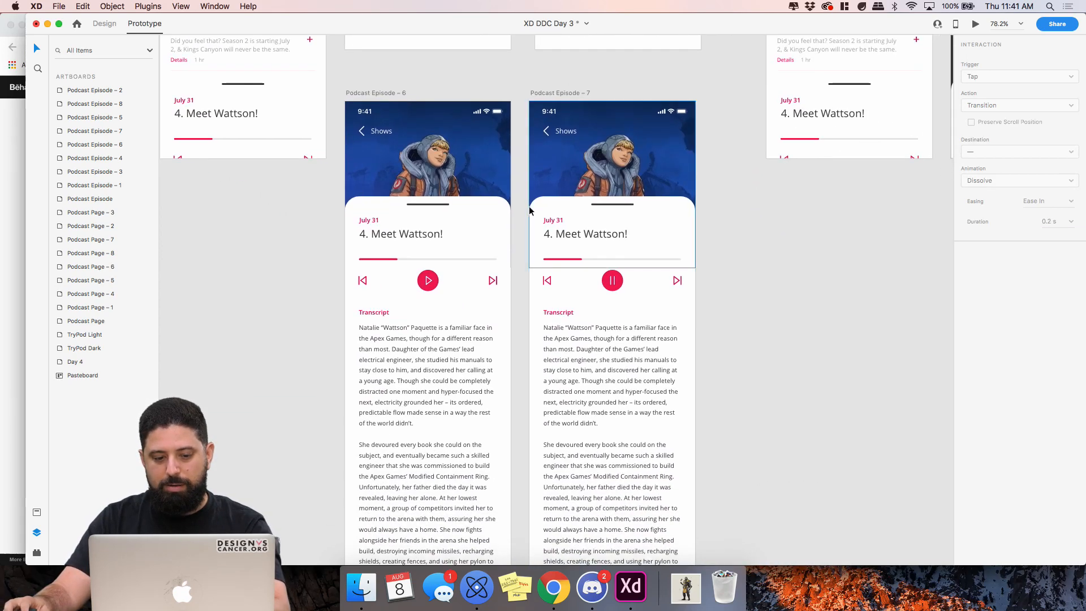
{"action": "scroll", "coordinate": [520, 239], "scroll_direction": "up", "scroll_amount": 10}
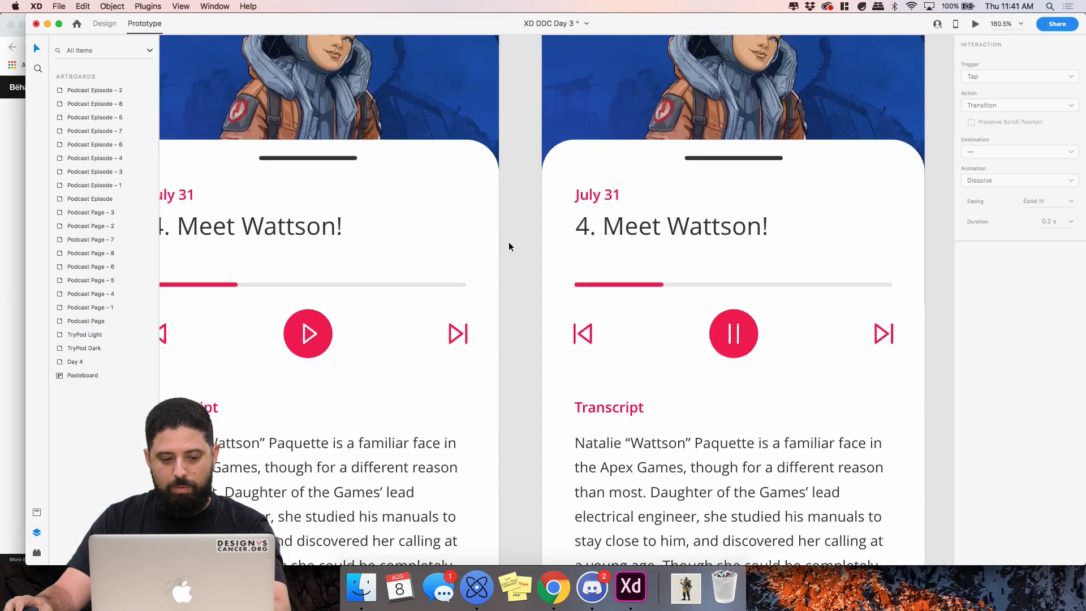
{"action": "scroll", "coordinate": [508, 246], "scroll_direction": "down", "scroll_amount": 2}
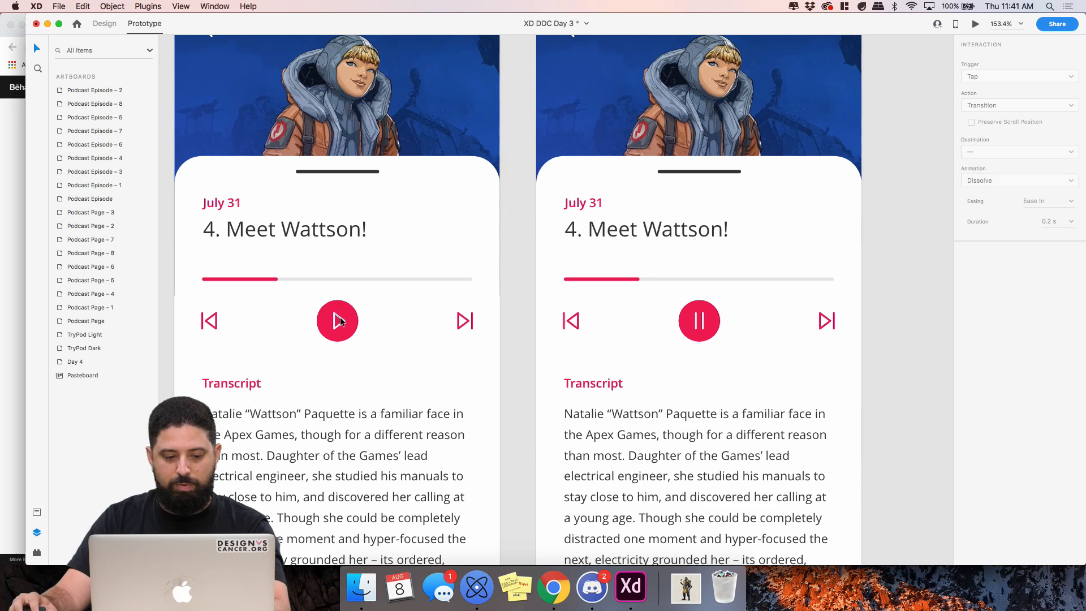
{"action": "left_click", "coordinate": [103, 24]}
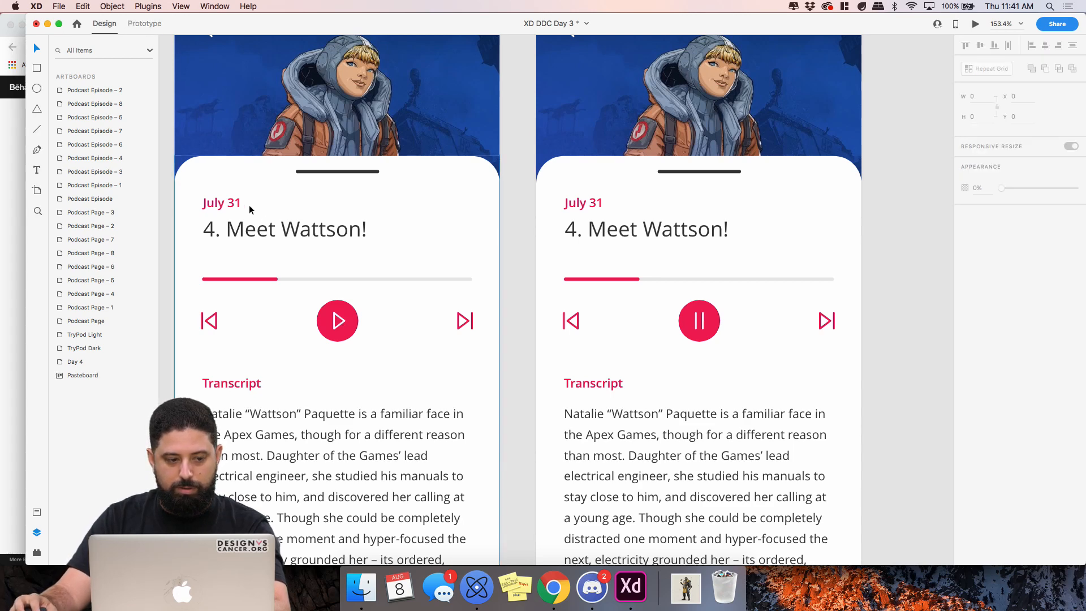
{"action": "double_click", "coordinate": [340, 316]}
{"action": "scroll", "coordinate": [341, 334], "scroll_direction": "up", "scroll_amount": 5}
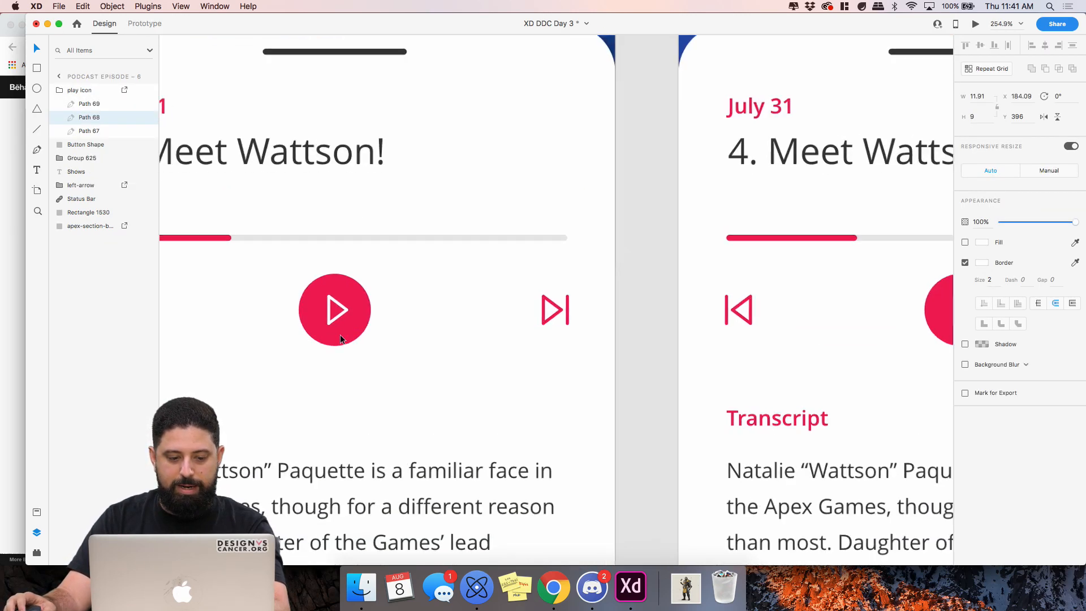
{"action": "scroll", "coordinate": [340, 335], "scroll_direction": "up", "scroll_amount": 2}
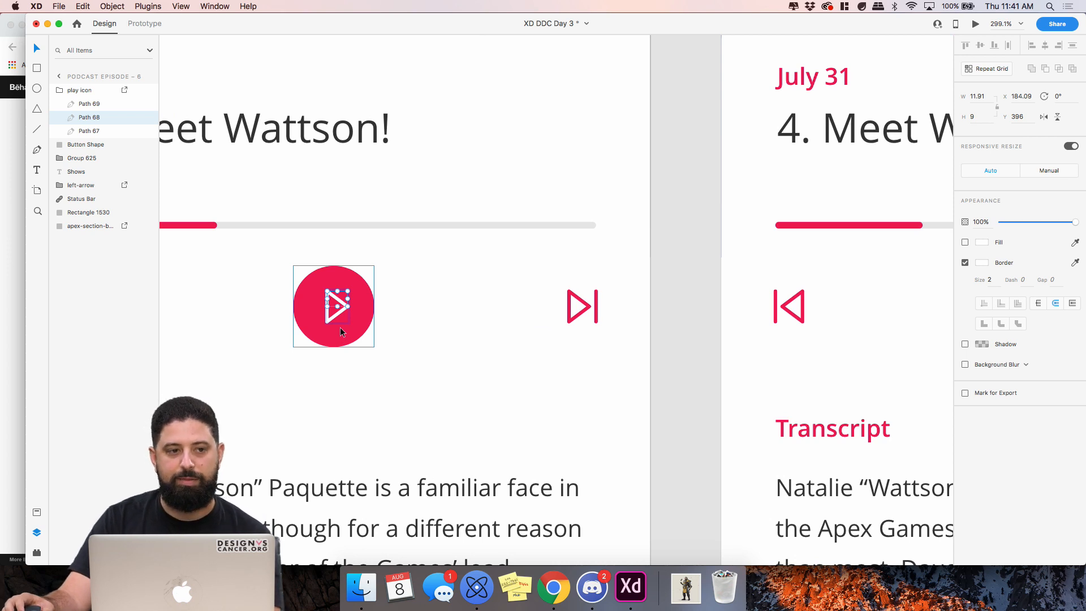
Select the play icon's lower diagonal, upper diagonal and vertical lines individually to examine how the icon is built
{"action": "left_click", "coordinate": [334, 317]}
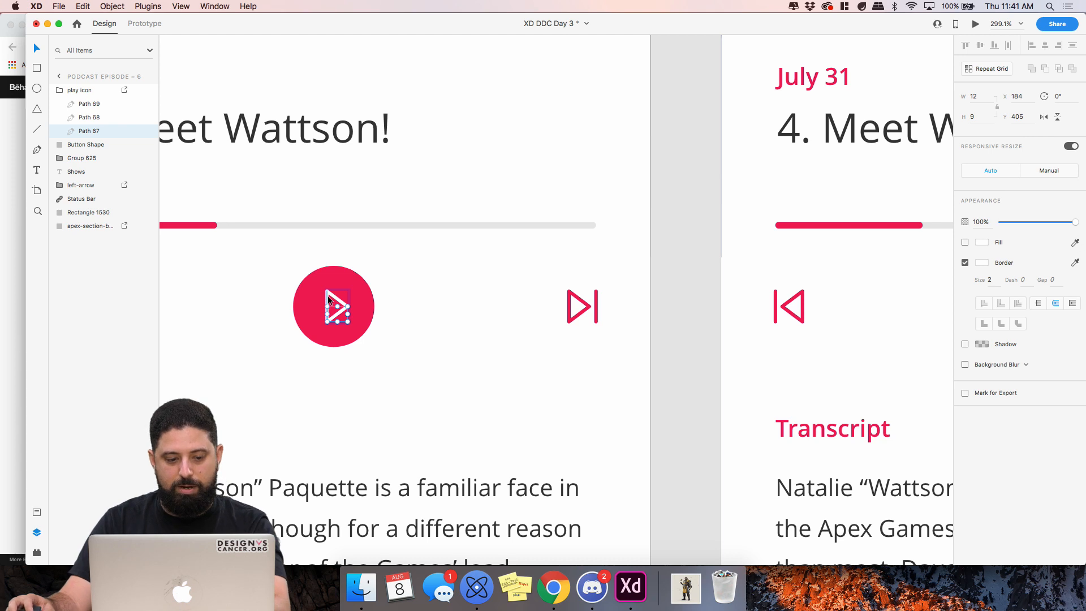
{"action": "left_click", "coordinate": [327, 300]}
{"action": "scroll", "coordinate": [328, 300], "scroll_direction": "up", "scroll_amount": 5}
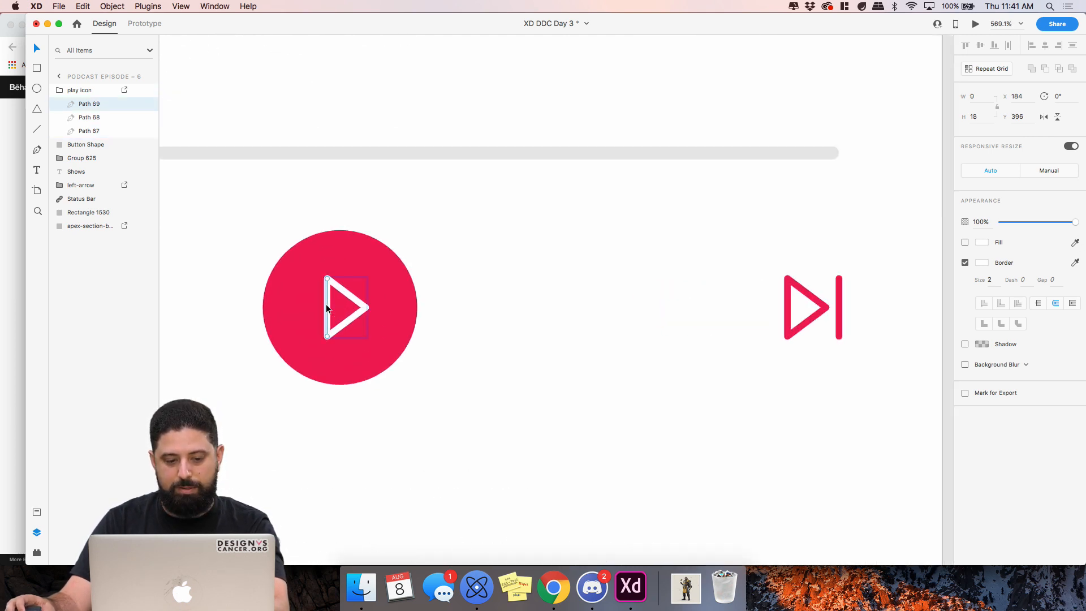
{"action": "left_click", "coordinate": [346, 323]}
{"action": "left_click", "coordinate": [351, 296]}
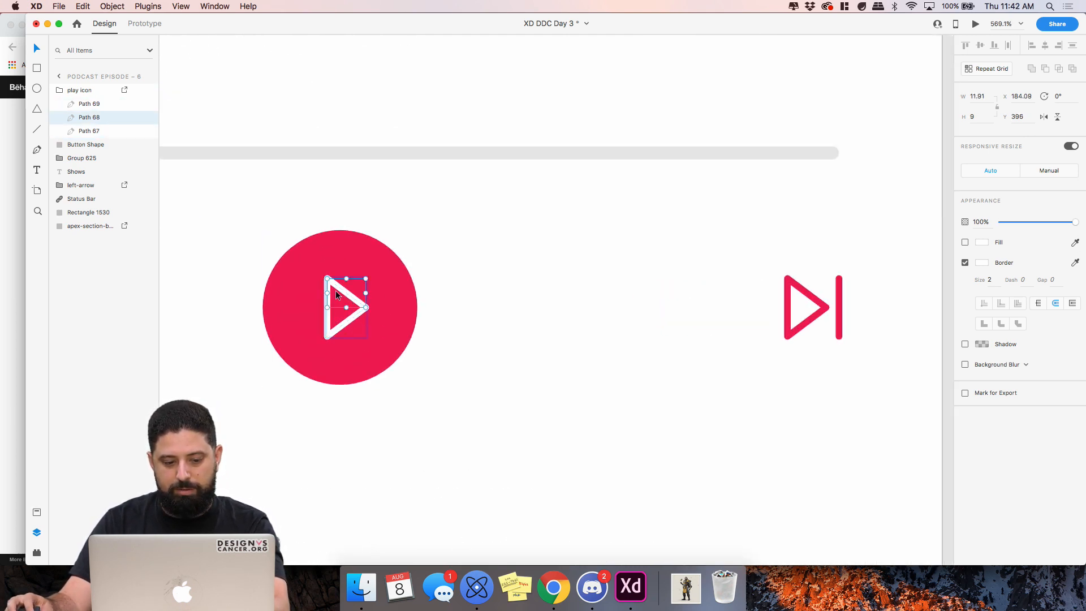
{"action": "left_click", "coordinate": [327, 313]}
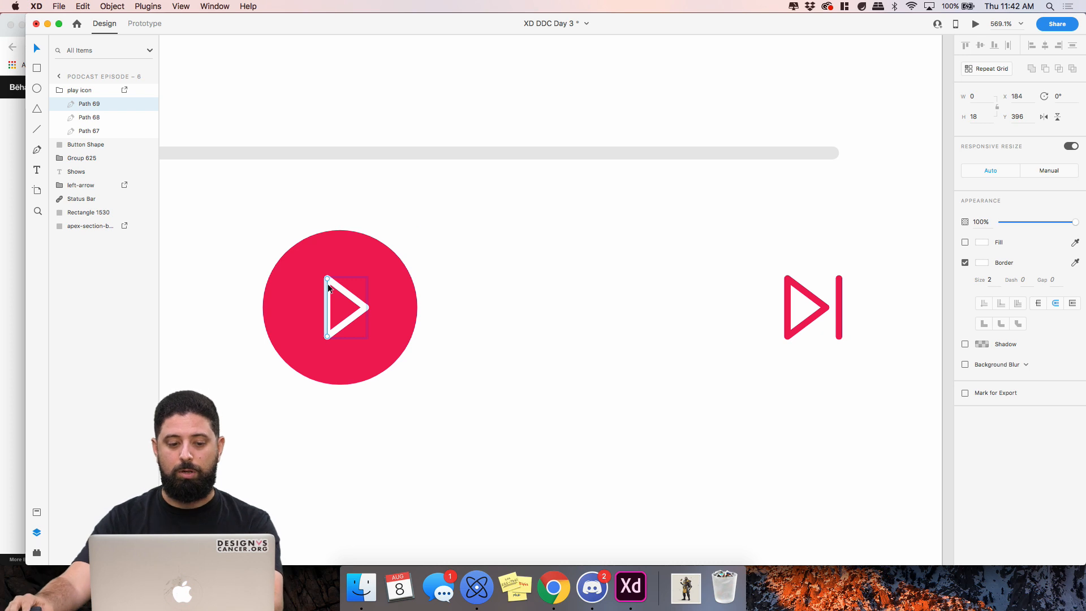
{"action": "key", "text": "super+s"}
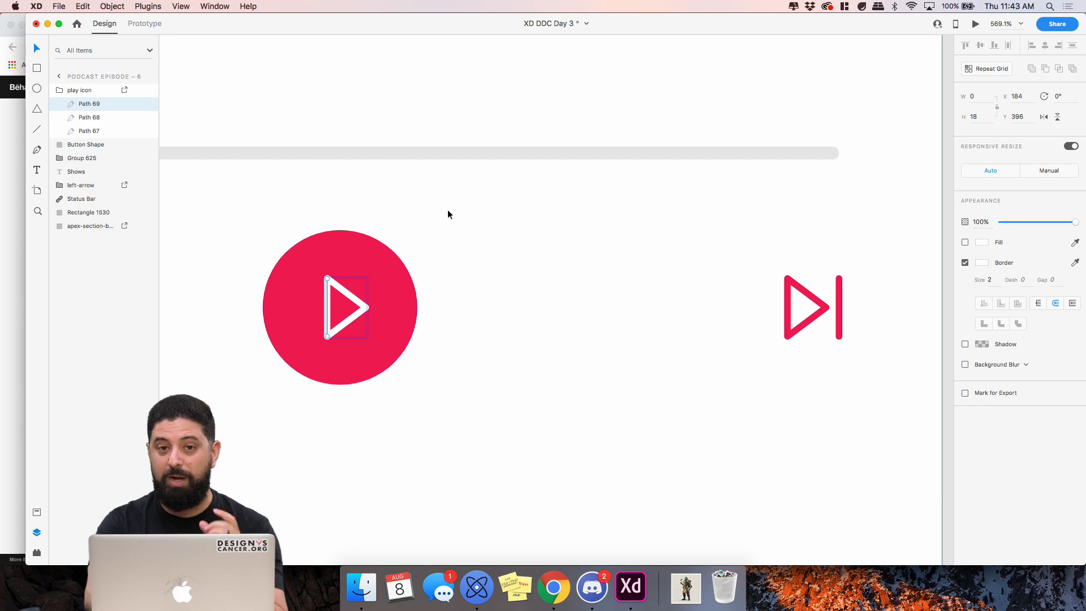
Inspect the pause icon on Podcast Episode – 7 by selecting its line inside the play icon group
{"action": "key", "text": "super+1"}
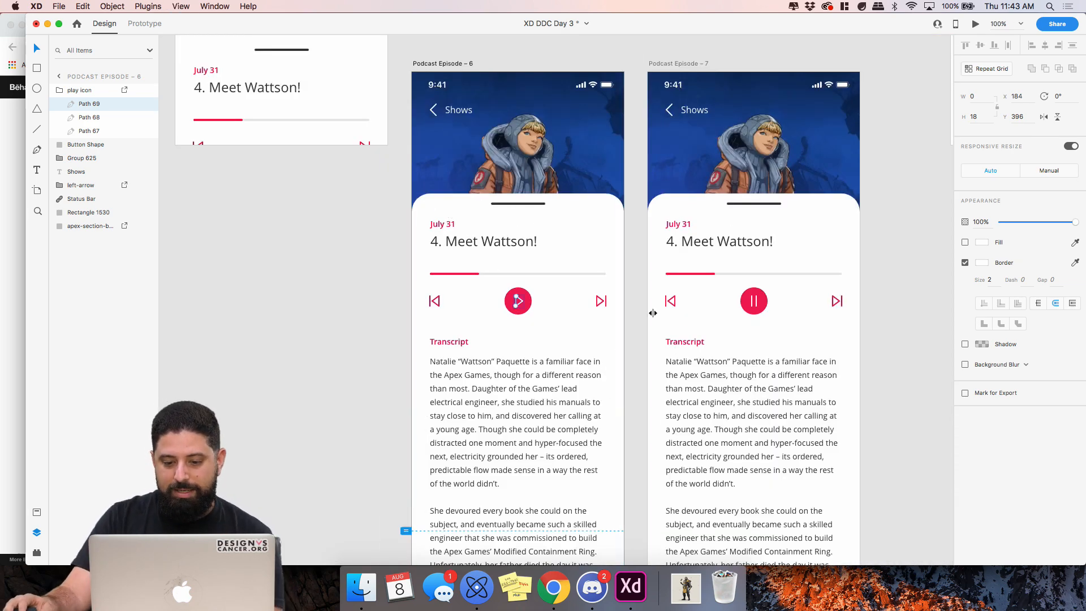
{"action": "scroll", "coordinate": [540, 311], "scroll_direction": "up", "scroll_amount": 3}
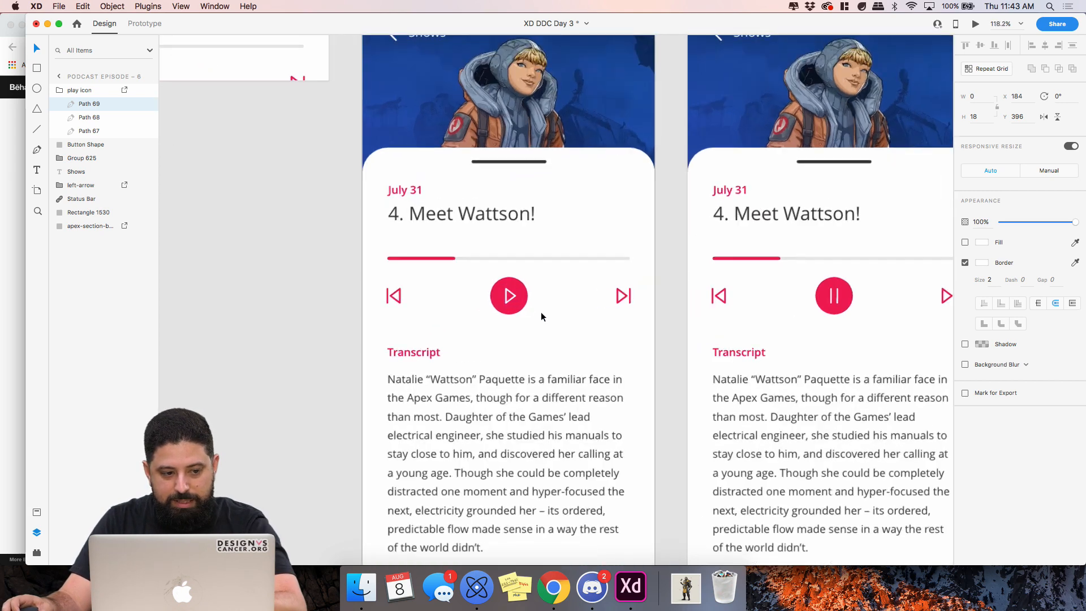
{"action": "left_click", "coordinate": [827, 303]}
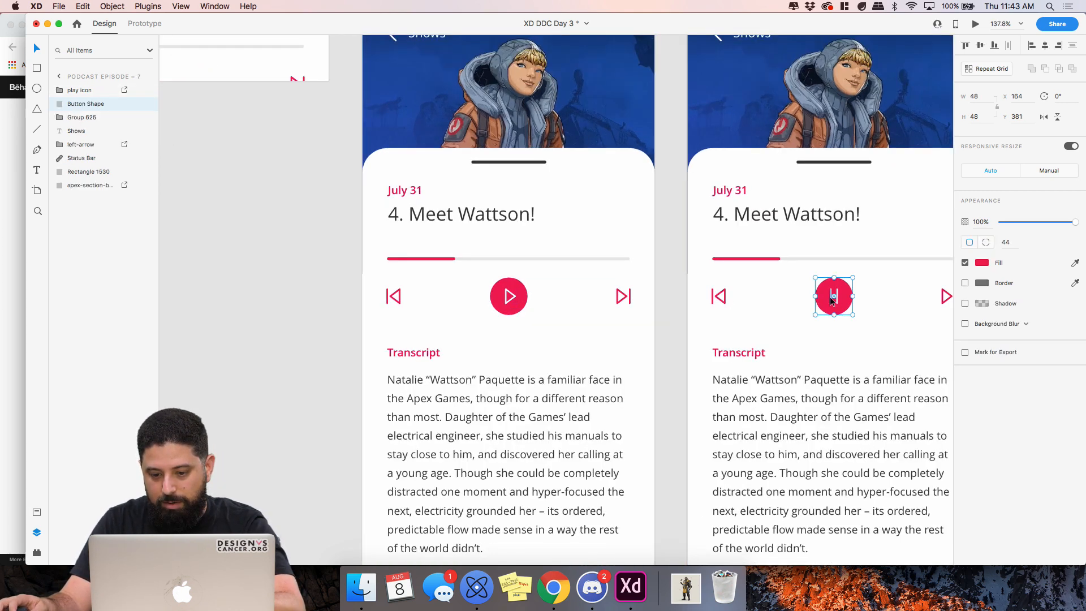
{"action": "left_click", "coordinate": [830, 298]}
{"action": "scroll", "coordinate": [844, 314], "scroll_direction": "up", "scroll_amount": 3}
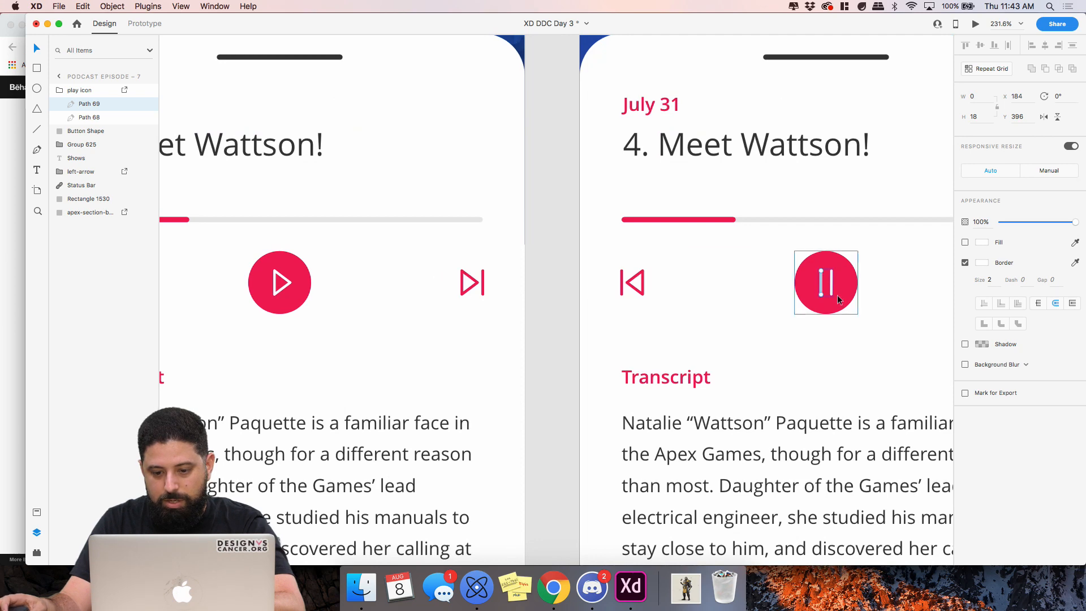
{"action": "scroll", "coordinate": [329, 300], "scroll_direction": "down", "scroll_amount": 5}
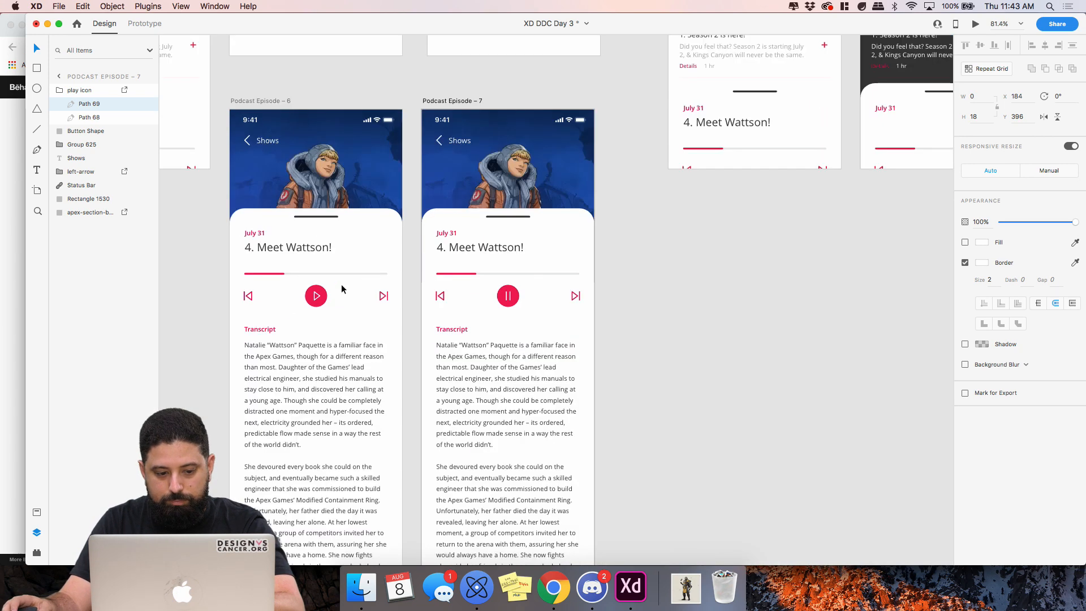
Duplicate the Podcast Episode – 6 artboard into the empty canvas area beyond Podcast Episode – 7, at about X 7292, Y 1739
{"action": "left_click", "coordinate": [251, 102]}
{"action": "left_click_drag", "start_coordinate": [252, 102], "coordinate": [674, 263]}
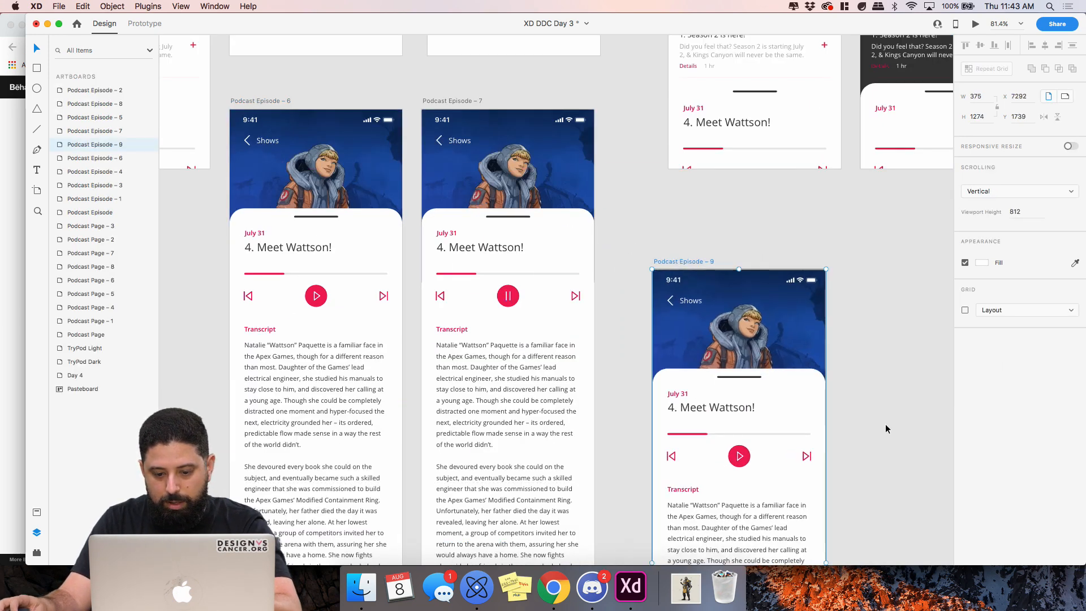
{"action": "scroll", "coordinate": [701, 294], "scroll_direction": "up", "scroll_amount": 3}
{"action": "scroll", "coordinate": [668, 288], "scroll_direction": "up", "scroll_amount": 5}
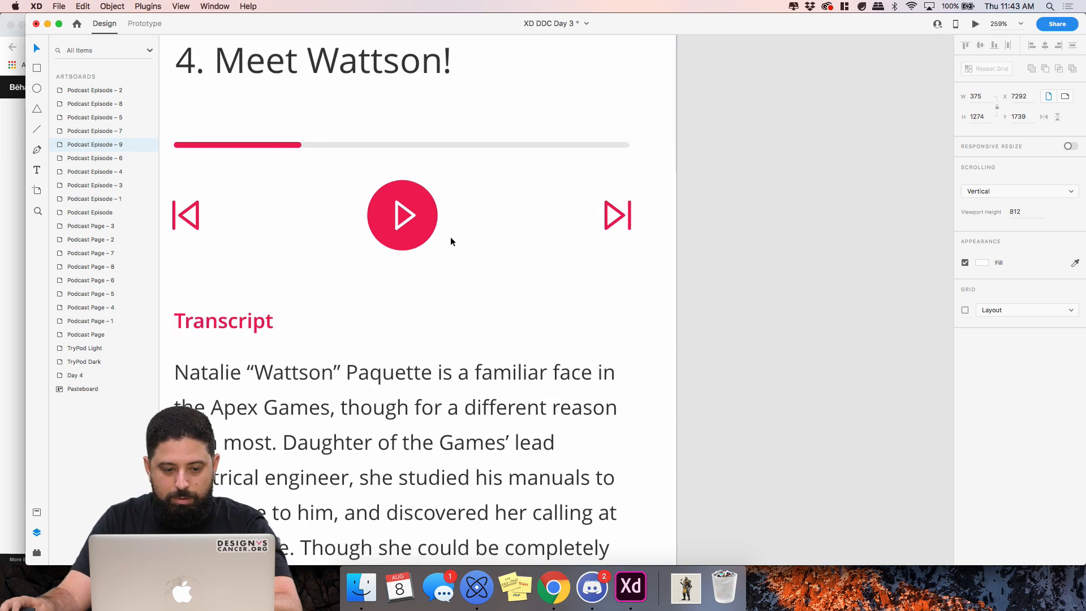
In the duplicated artboard's play icon, delete the lower diagonal line and reshape the upper diagonal into a vertical line 18 high
{"action": "left_click", "coordinate": [404, 221]}
{"action": "left_click", "coordinate": [405, 220]}
{"action": "scroll", "coordinate": [405, 221], "scroll_direction": "up", "scroll_amount": 3}
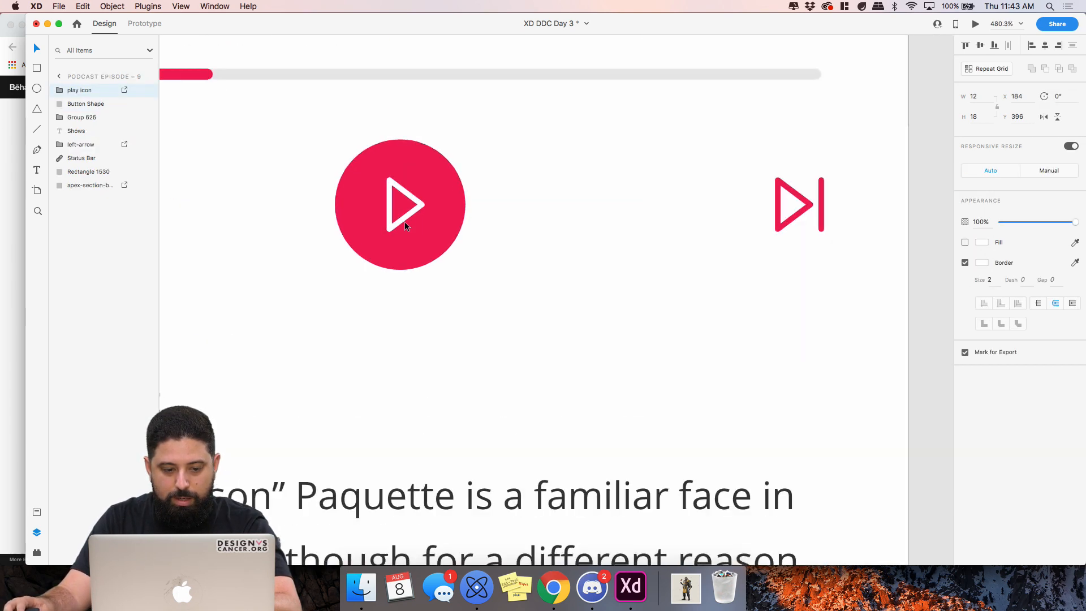
{"action": "double_click", "coordinate": [405, 219]}
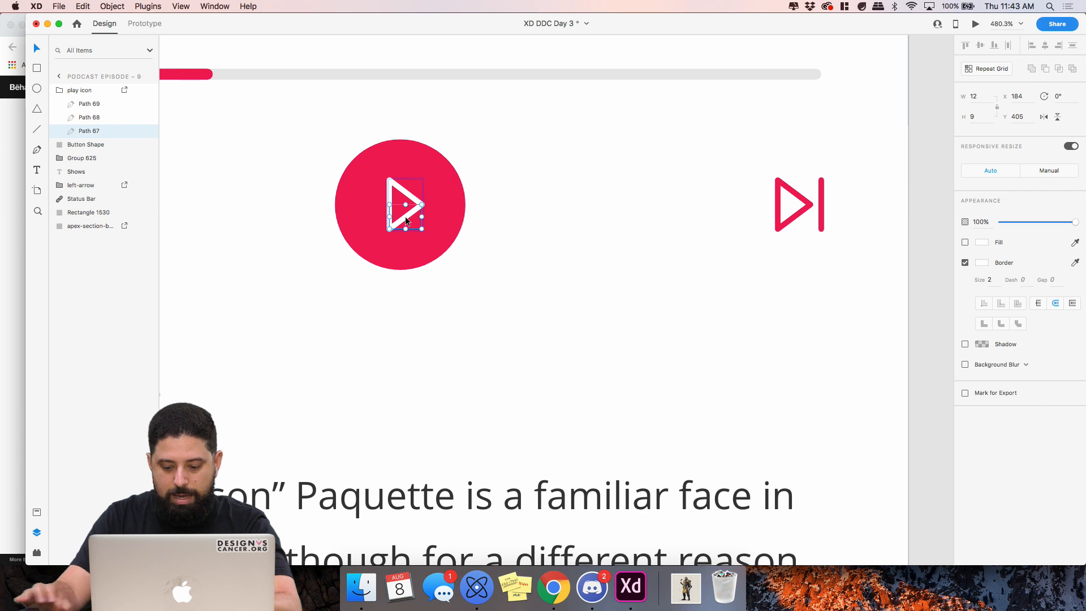
{"action": "key", "text": "Delete"}
{"action": "left_click", "coordinate": [418, 201]}
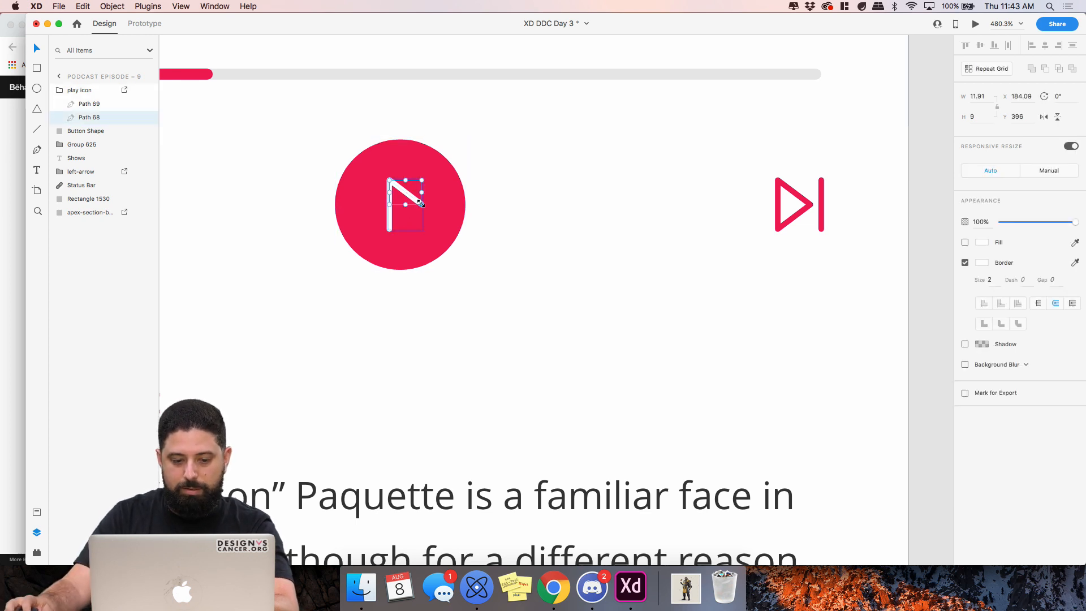
{"action": "mouse_move", "coordinate": [420, 202]}
{"action": "left_mouse_down"}
{"action": "mouse_move", "coordinate": [410, 229]}
{"action": "mouse_move", "coordinate": [389, 229]}
{"action": "left_mouse_up"}
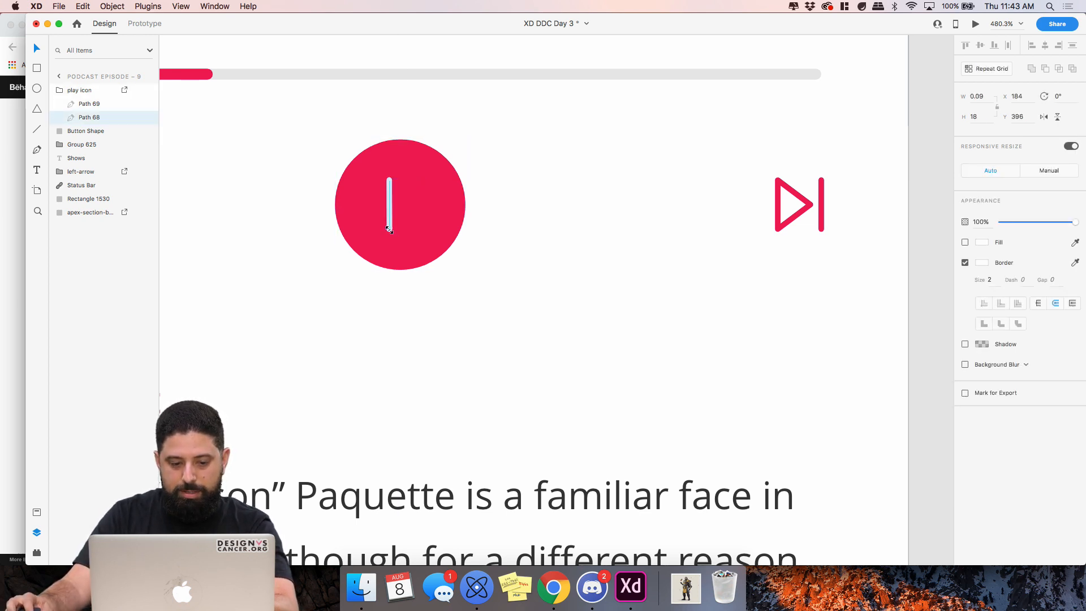
Shift the reshaped vertical line 10 px right to X 194 to form the pause icon, and deselect it
{"action": "key", "text": "super+d"}
{"action": "key", "text": "shift+Right"}
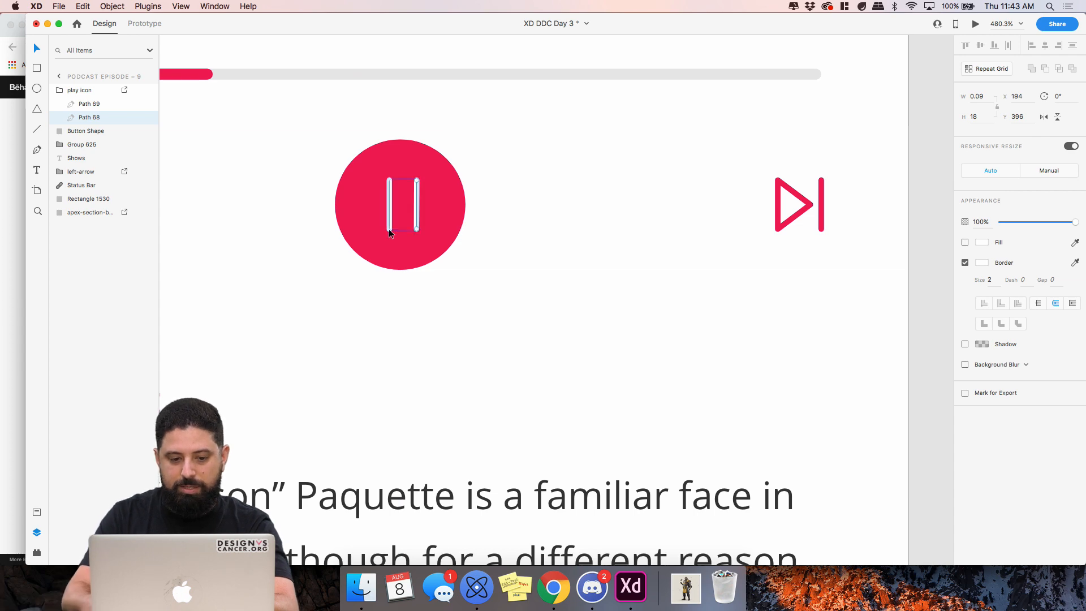
{"action": "left_click", "coordinate": [509, 197]}
Preview Podcast Episode – 6, test its play/pause toggle several times, and close the preview
{"action": "scroll", "coordinate": [509, 197], "scroll_direction": "down", "scroll_amount": 5}
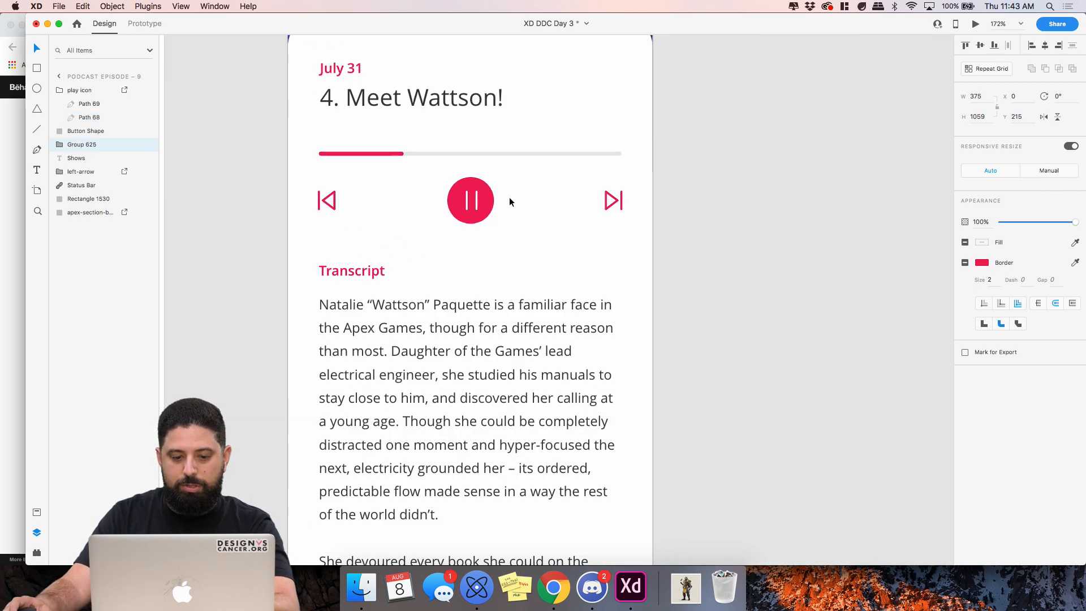
{"action": "scroll", "coordinate": [509, 197], "scroll_direction": "down", "scroll_amount": 2}
{"action": "left_click_drag", "start_coordinate": [346, 109], "coordinate": [664, 315]}
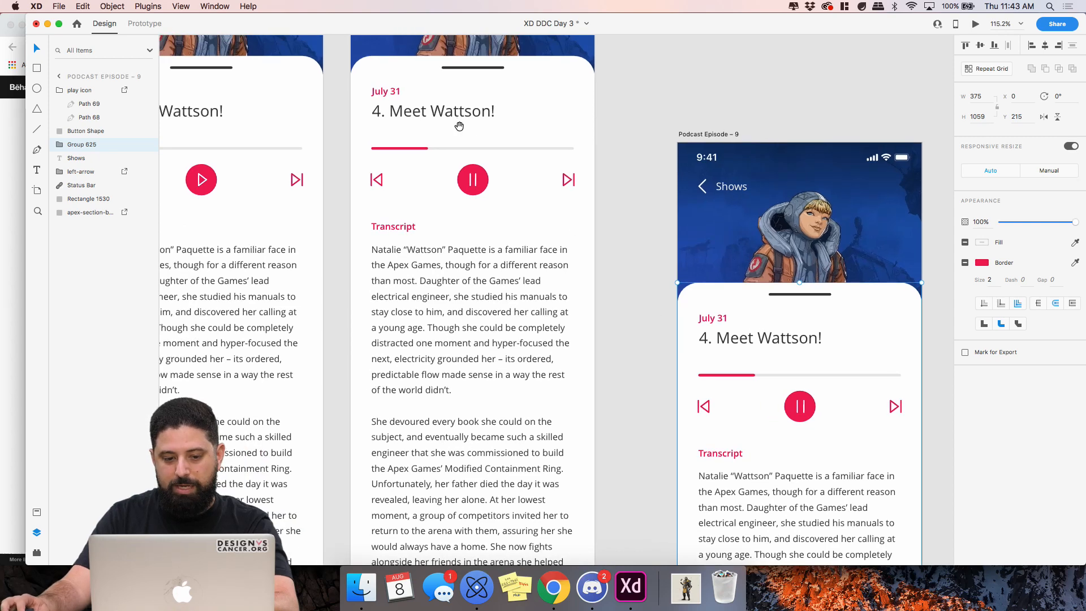
{"action": "left_click_drag", "start_coordinate": [459, 125], "coordinate": [707, 277]}
{"action": "left_click", "coordinate": [392, 85]}
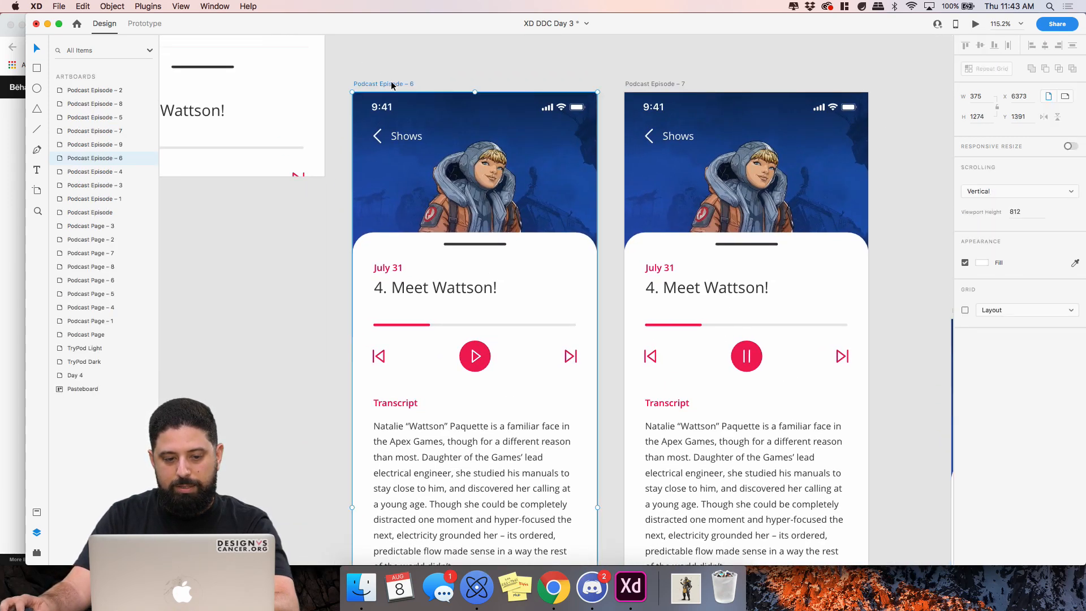
{"action": "left_click", "coordinate": [976, 25]}
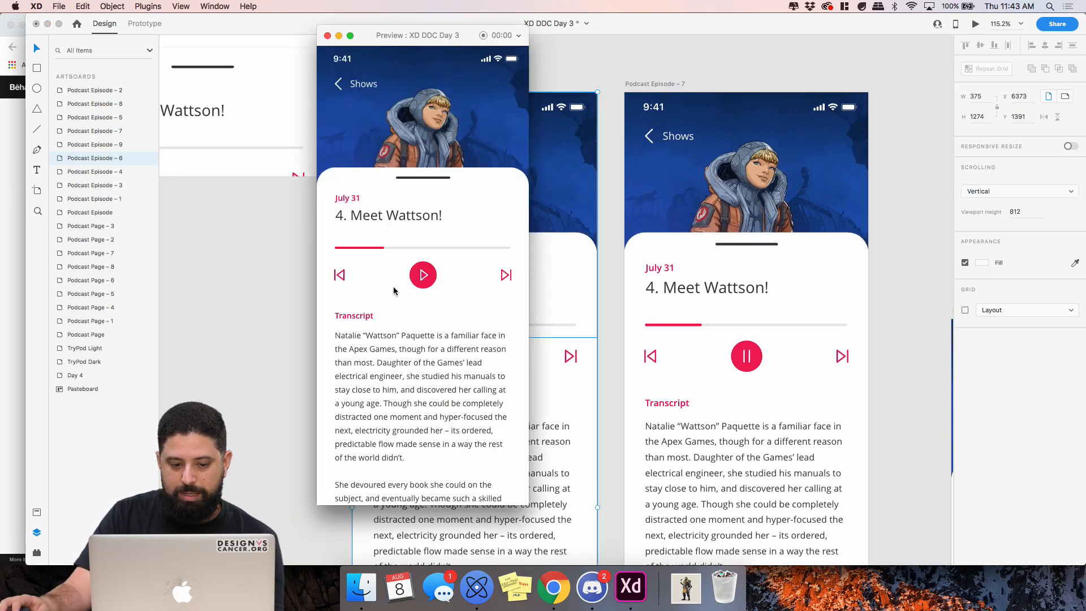
{"action": "left_click", "coordinate": [423, 275]}
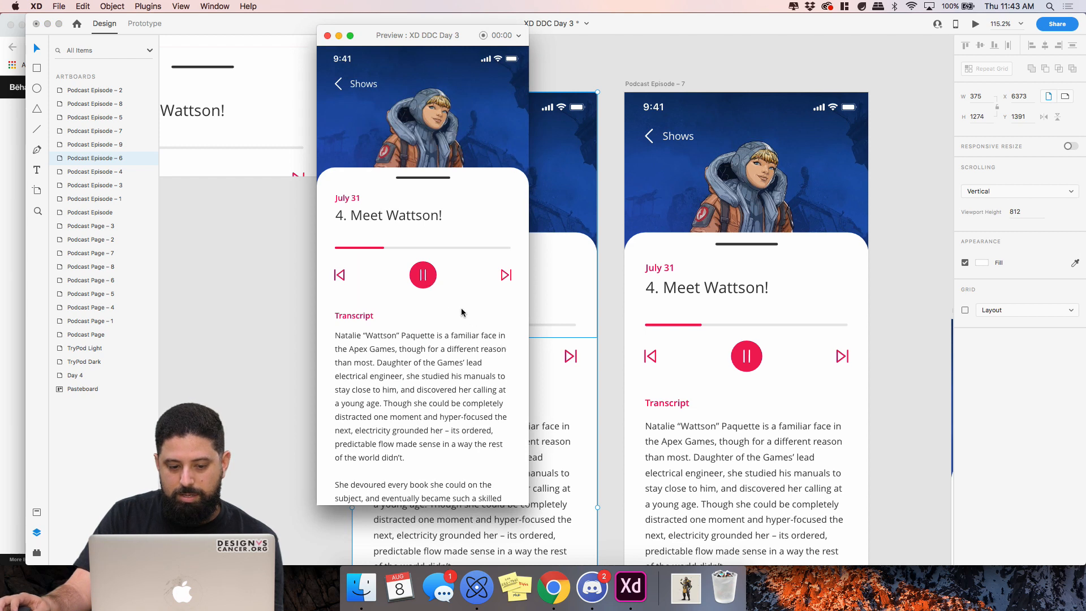
{"action": "left_click", "coordinate": [426, 280]}
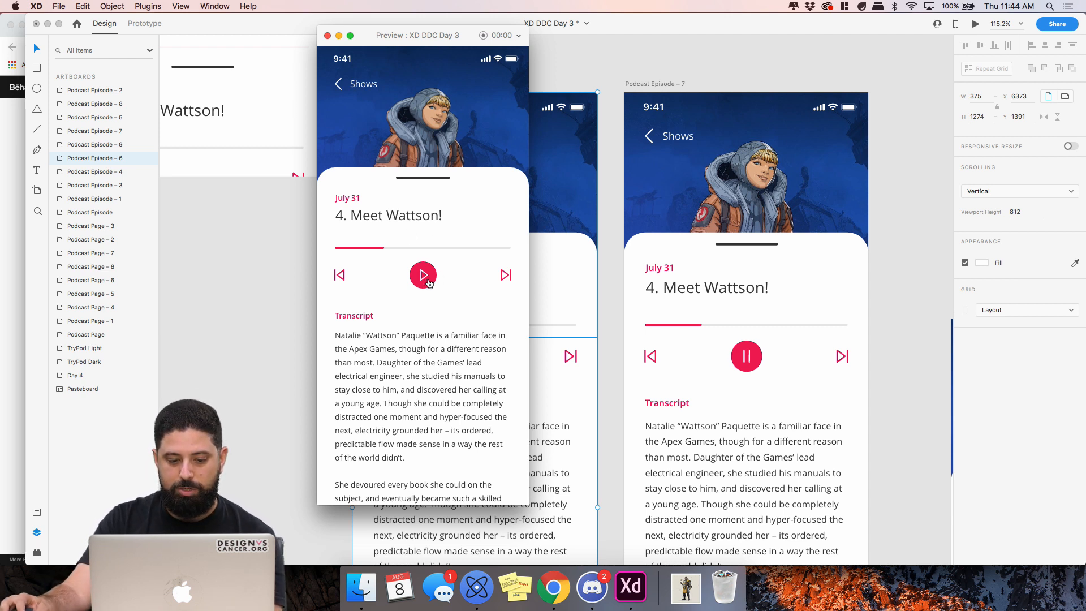
{"action": "left_click", "coordinate": [428, 279]}
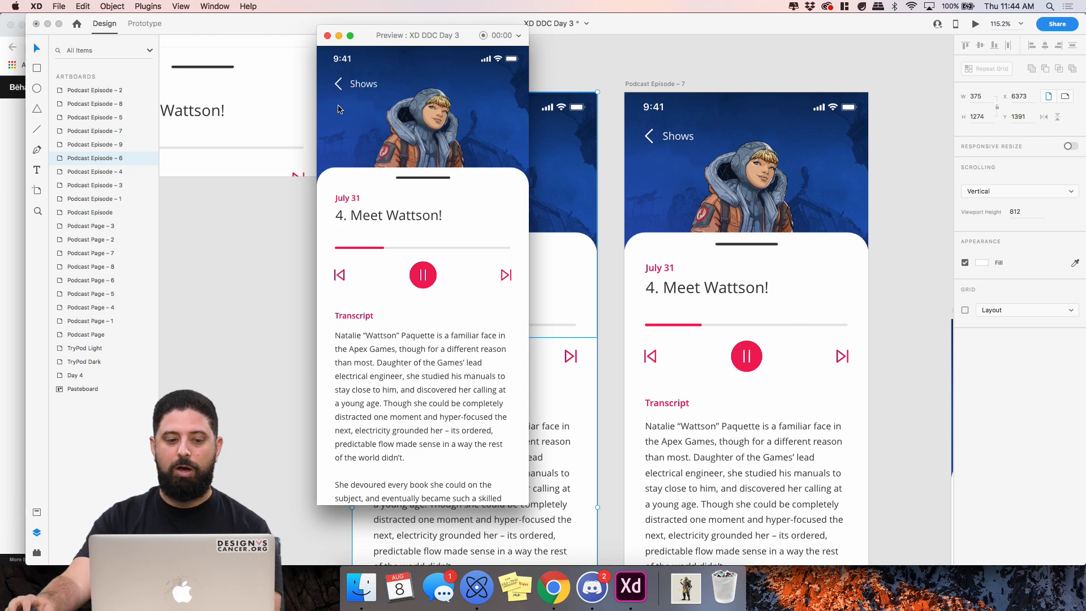
{"action": "left_click", "coordinate": [327, 35]}
Move the black status bar on the dark Podcast Page – 8 artboard down to Y 59, off the white one
{"action": "scroll", "coordinate": [470, 151], "scroll_direction": "down", "scroll_amount": 5}
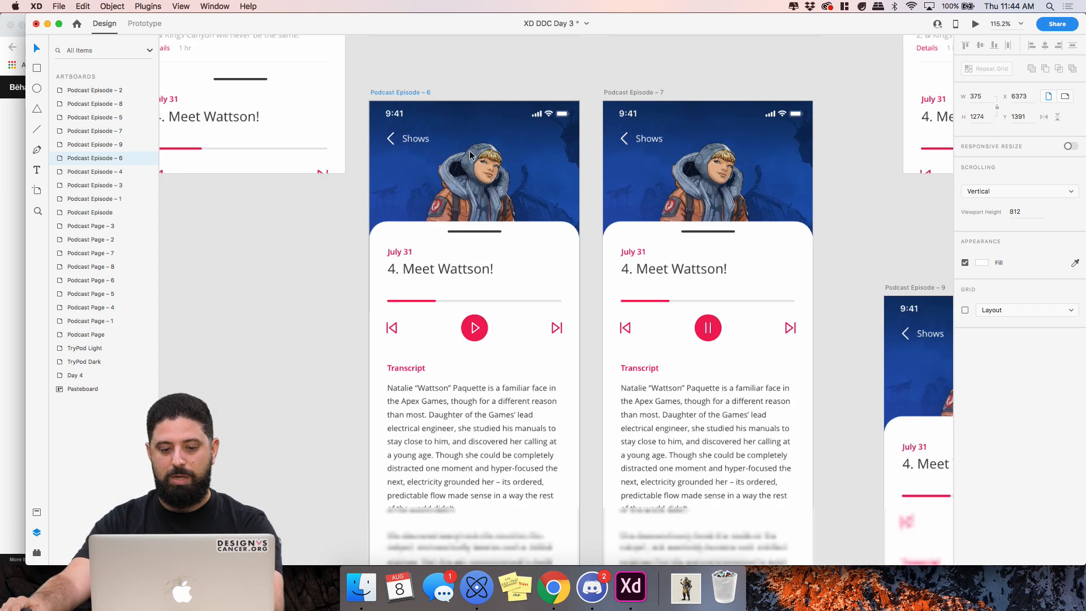
{"action": "scroll", "coordinate": [470, 150], "scroll_direction": "up", "scroll_amount": 10}
{"action": "scroll", "coordinate": [469, 151], "scroll_direction": "right", "scroll_amount": 8}
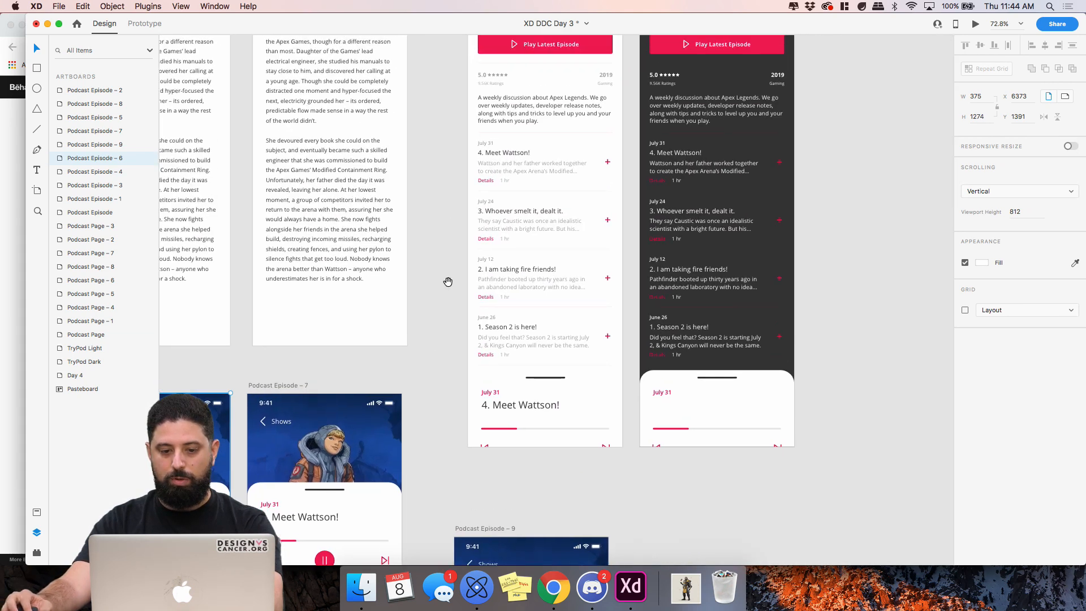
{"action": "scroll", "coordinate": [426, 215], "scroll_direction": "up", "scroll_amount": 6}
{"action": "scroll", "coordinate": [426, 215], "scroll_direction": "right", "scroll_amount": 2}
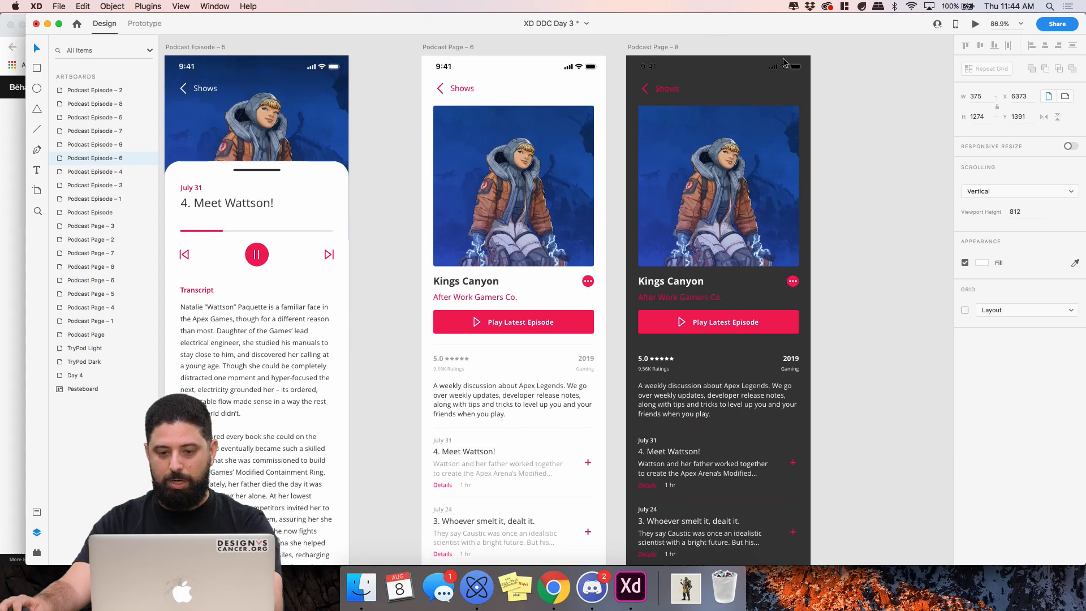
{"action": "left_click_drag", "start_coordinate": [796, 65], "coordinate": [796, 88]}
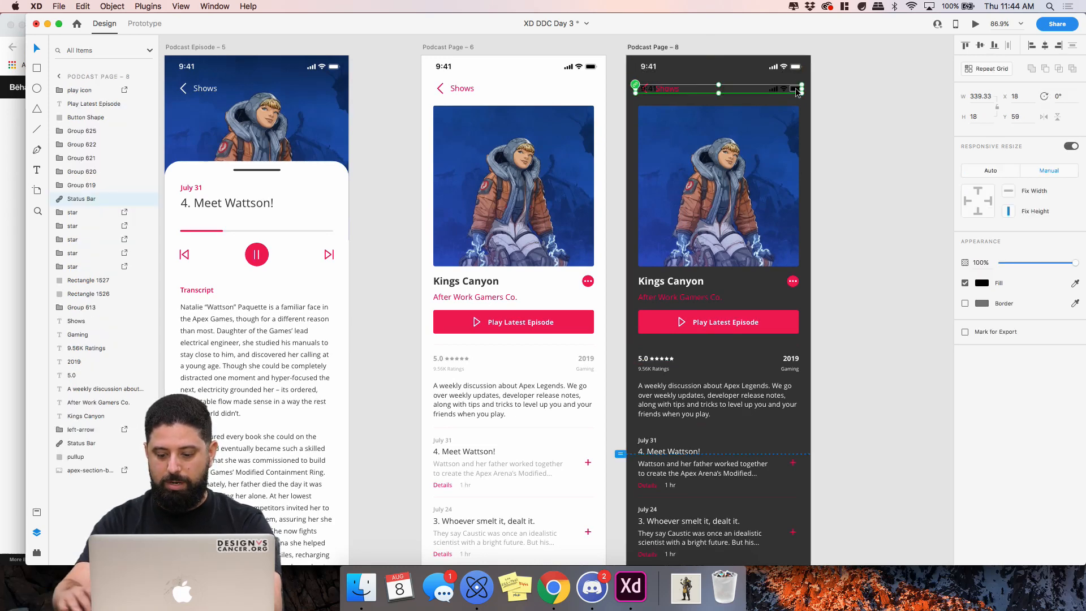
Delete the black status bar from the dark Podcast Page – 8 artboard and clear the selection
{"action": "key", "text": "Delete"}
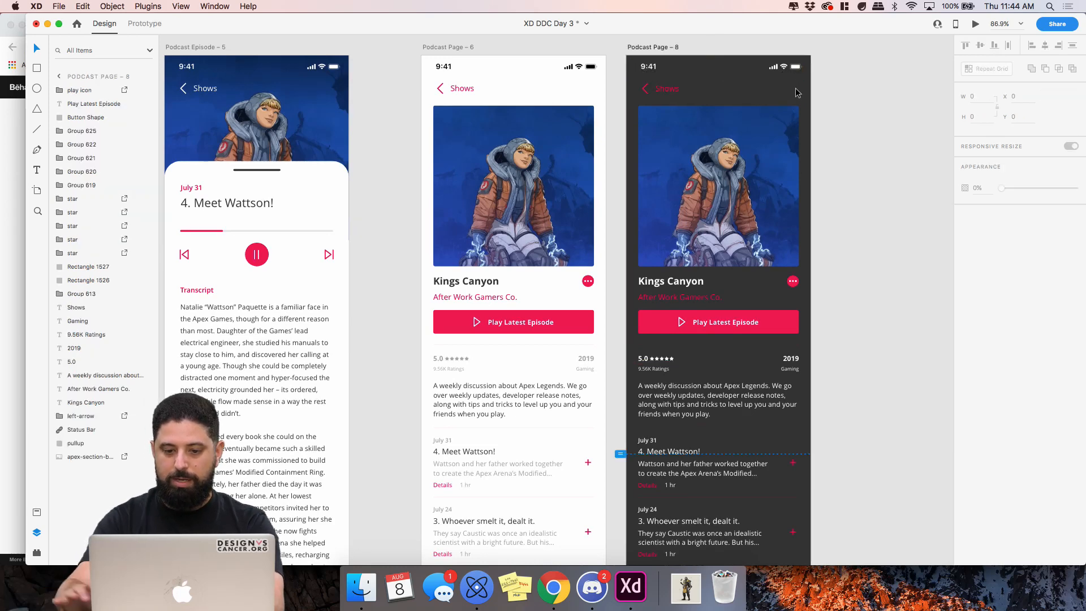
{"action": "left_click", "coordinate": [852, 127]}
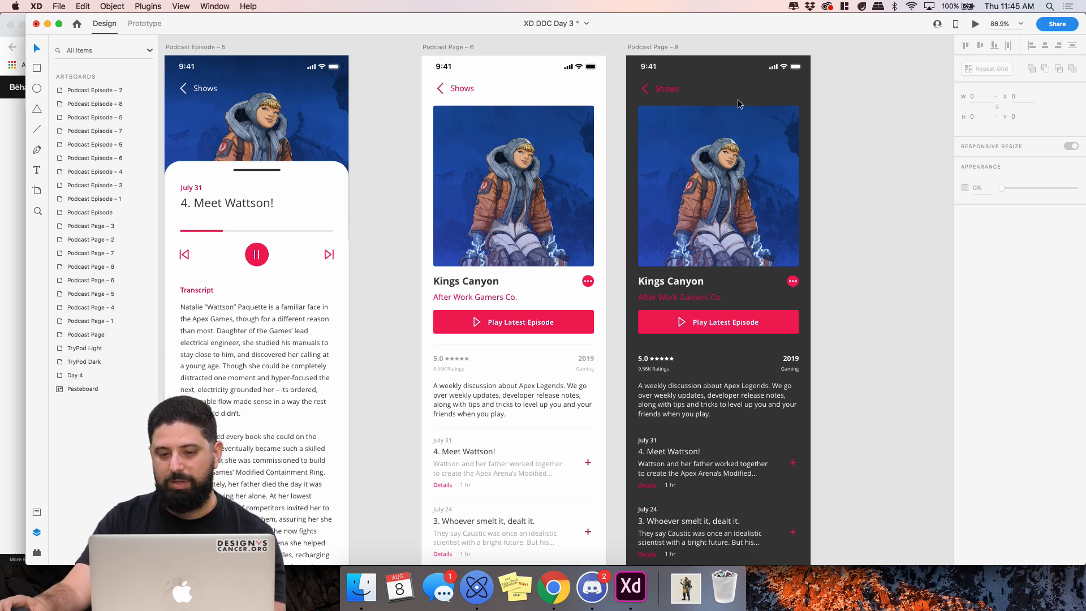
On the dark Podcast Page – 8 artboard, recolour the Shows label's fill and the back arrow's border to white
{"action": "scroll", "coordinate": [738, 108], "scroll_direction": "up", "scroll_amount": 3}
{"action": "left_click", "coordinate": [655, 89]}
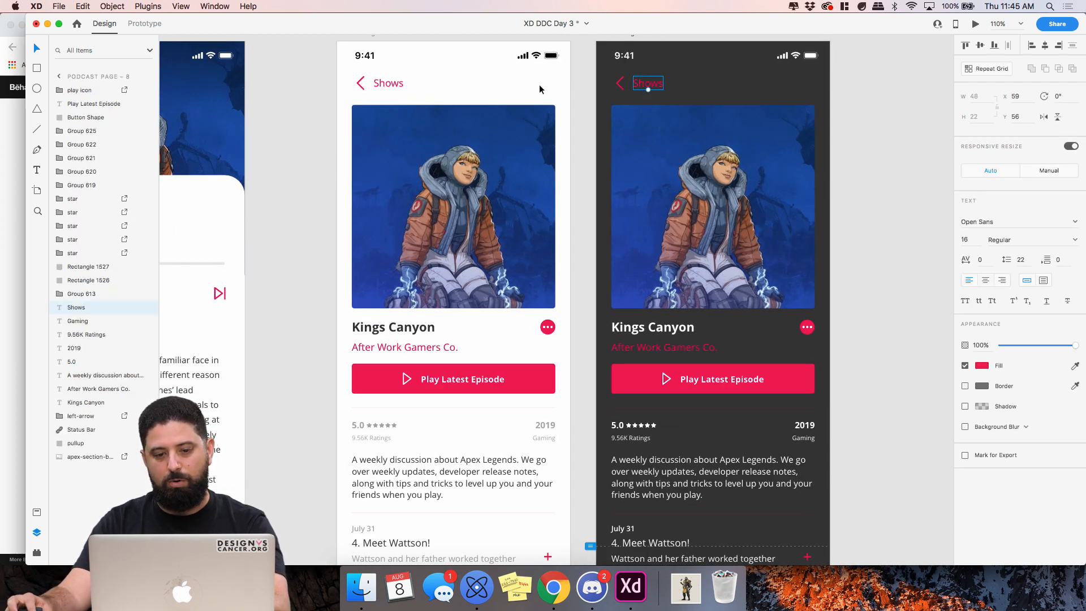
{"action": "left_click", "coordinate": [981, 366]}
{"action": "left_click_drag", "start_coordinate": [902, 346], "coordinate": [810, 269]}
{"action": "left_click", "coordinate": [915, 168]}
{"action": "left_click", "coordinate": [622, 85]}
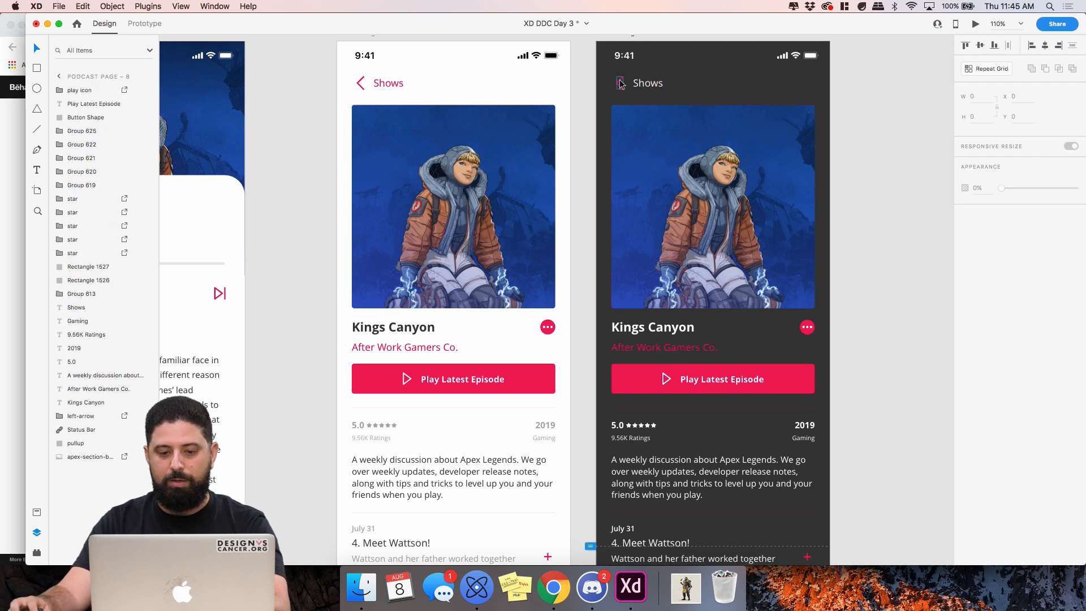
{"action": "left_click", "coordinate": [981, 262]}
{"action": "left_click_drag", "start_coordinate": [916, 245], "coordinate": [841, 201]}
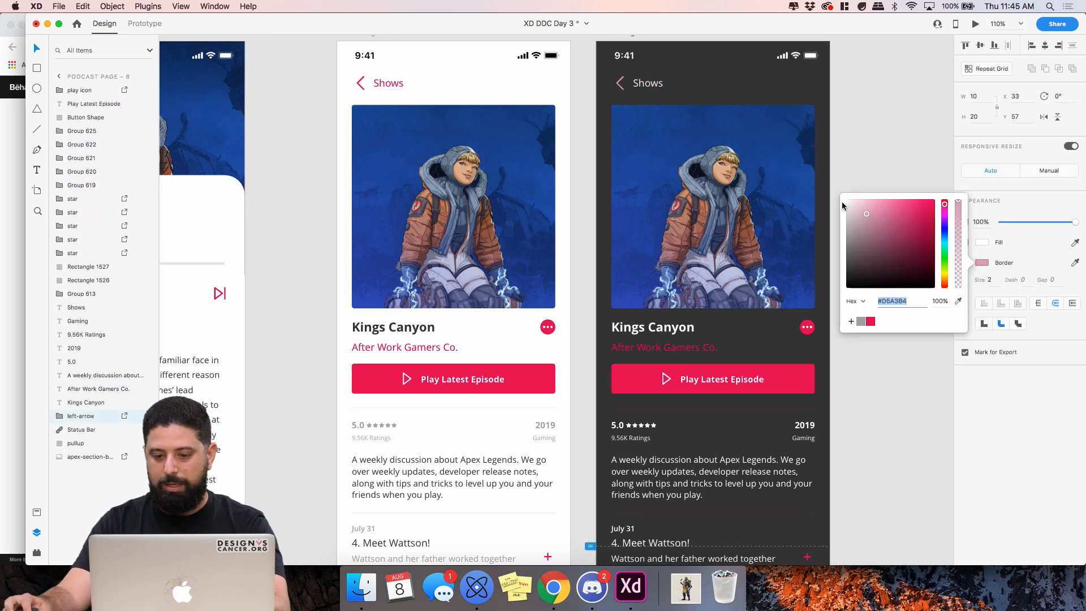
{"action": "left_click", "coordinate": [867, 143]}
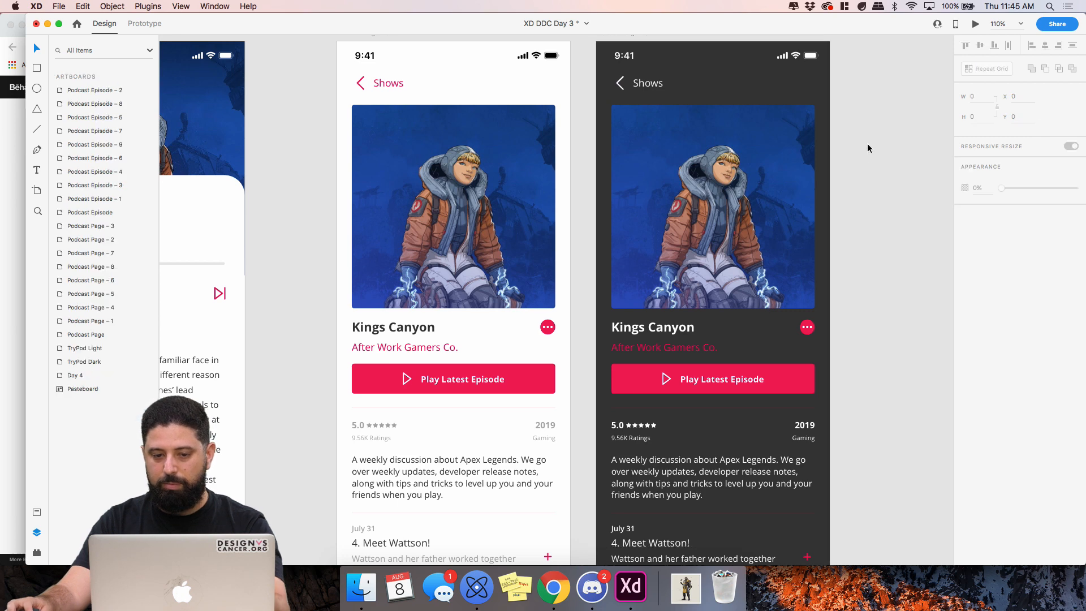
Set the fill of the "After Work Gamers Co." text on the dark artboard to white, #FFFFFF
{"action": "left_click", "coordinate": [717, 347]}
{"action": "left_click", "coordinate": [982, 366]}
{"action": "left_click_drag", "start_coordinate": [942, 347], "coordinate": [809, 257]}
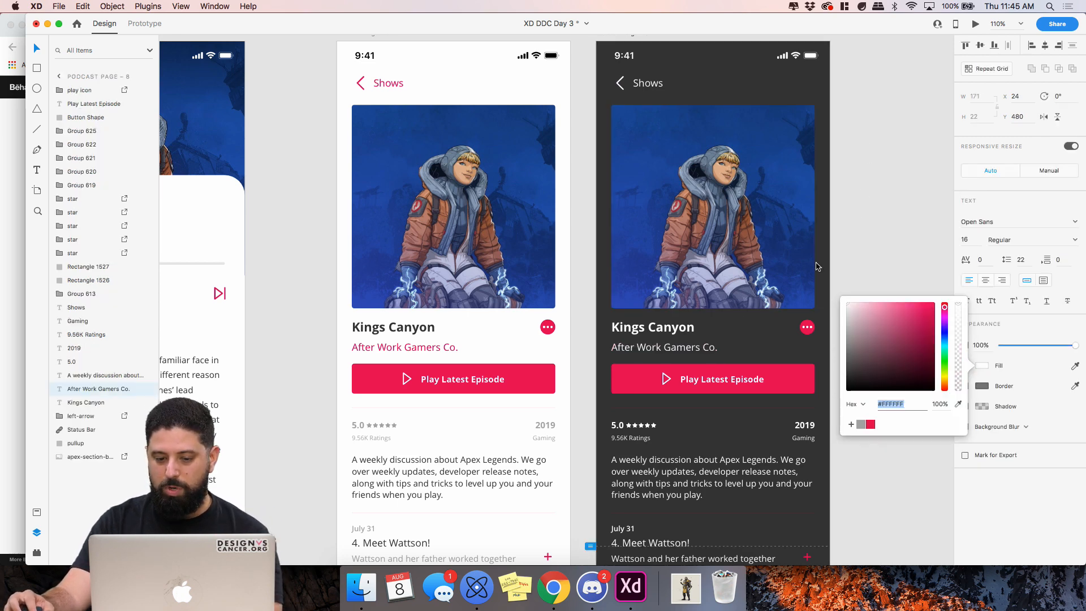
{"action": "left_click", "coordinate": [891, 208]}
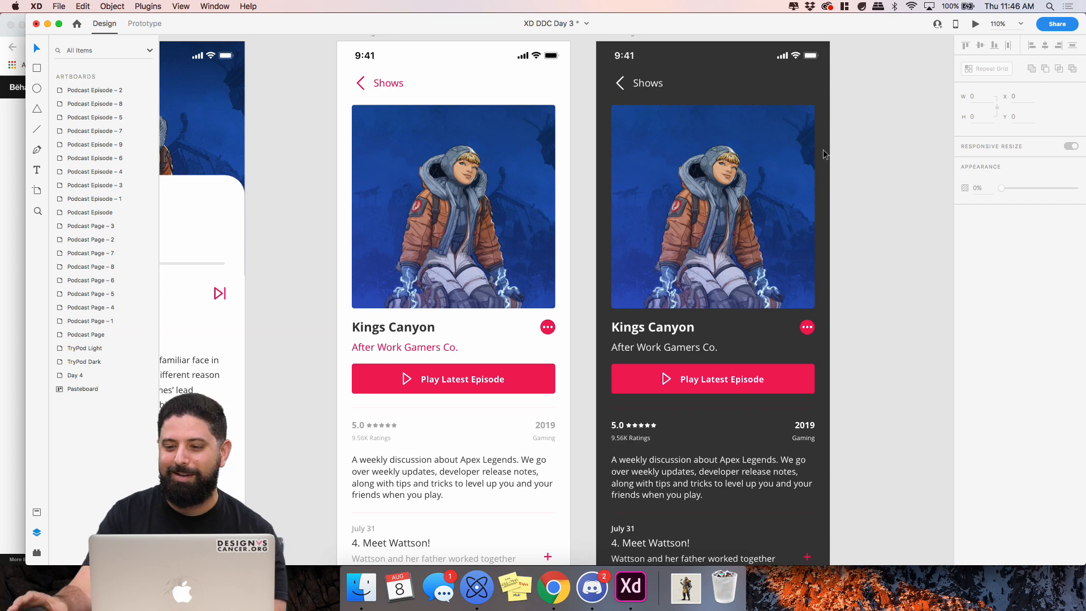
Minimize the design window to switch to Chrome, widen the browser window, and show the XDDailyChallenge Food Recipe App project
{"action": "left_click", "coordinate": [47, 24]}
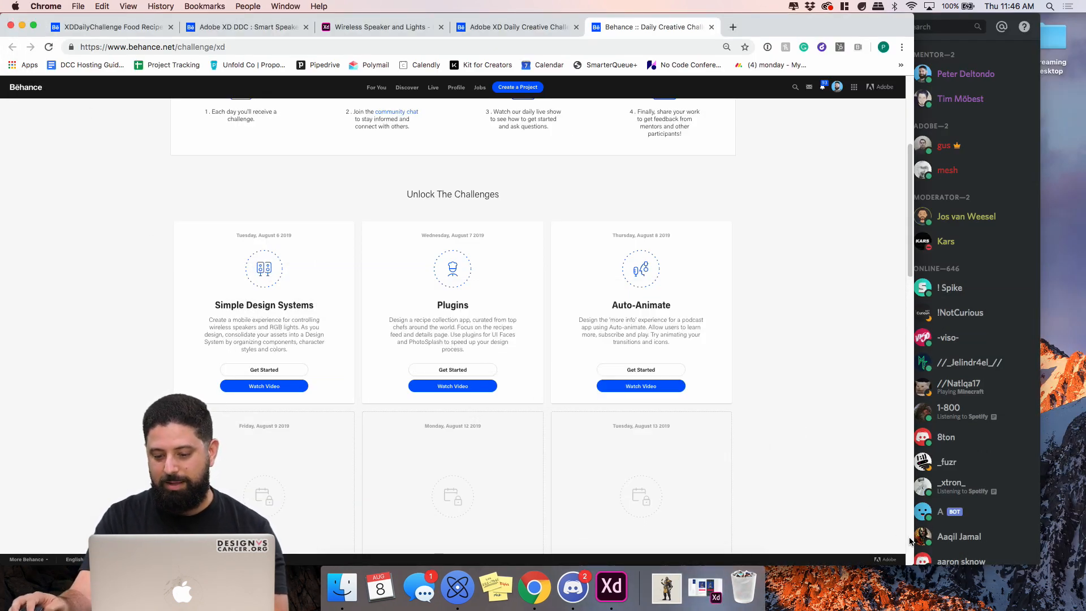
{"action": "left_click_drag", "start_coordinate": [906, 541], "coordinate": [1077, 542]}
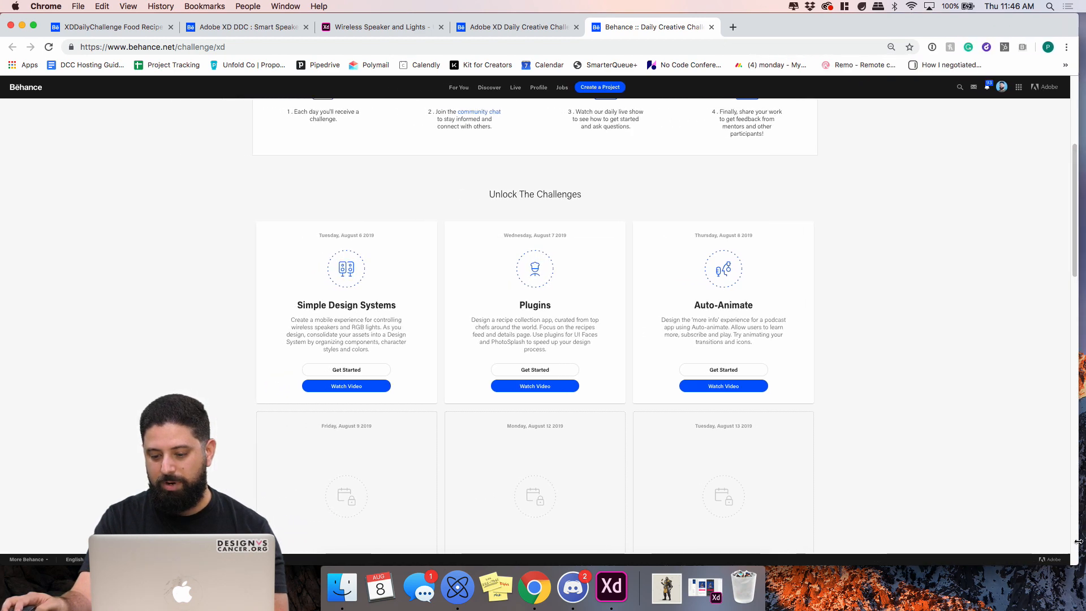
{"action": "left_click", "coordinate": [138, 34]}
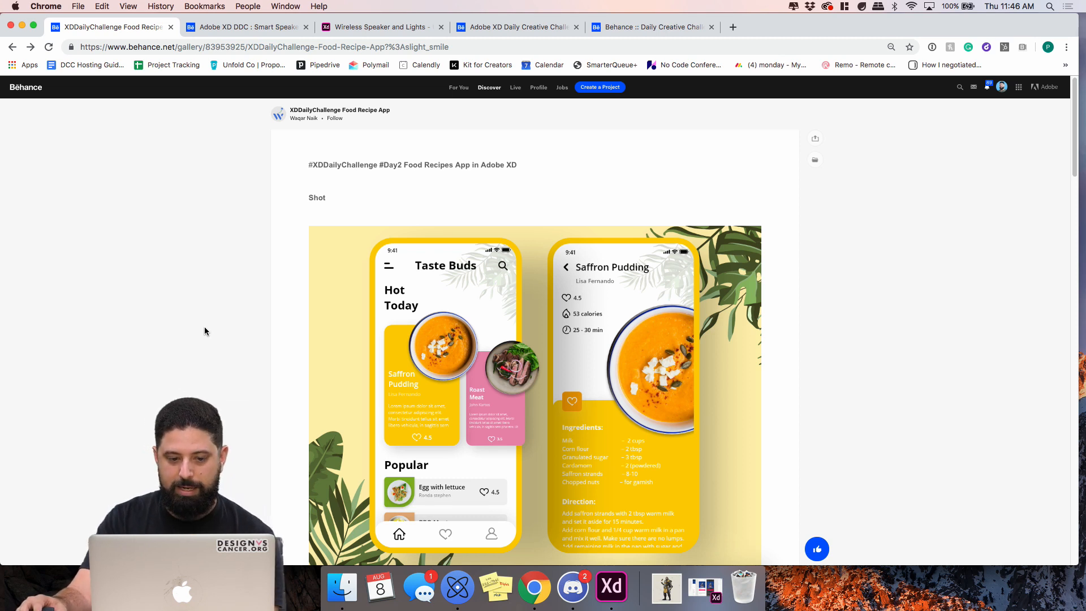
Look through the Food Recipe App project, view its live prototype enlarged, and close the project's tab
{"action": "scroll", "coordinate": [204, 327], "scroll_direction": "down", "scroll_amount": 2}
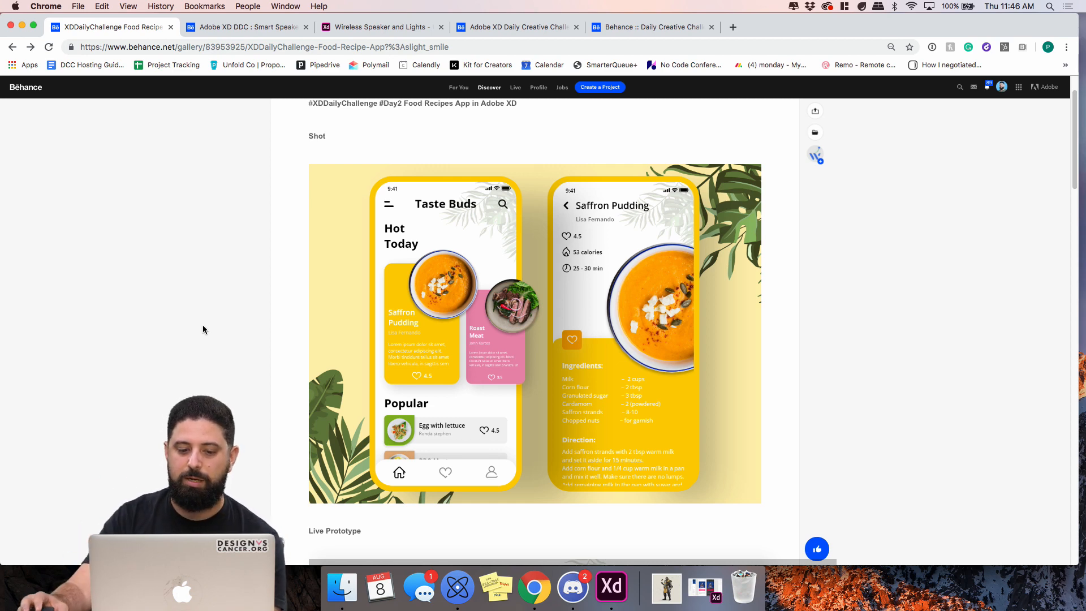
{"action": "scroll", "coordinate": [205, 327], "scroll_direction": "down", "scroll_amount": 5}
{"action": "left_click", "coordinate": [598, 383]}
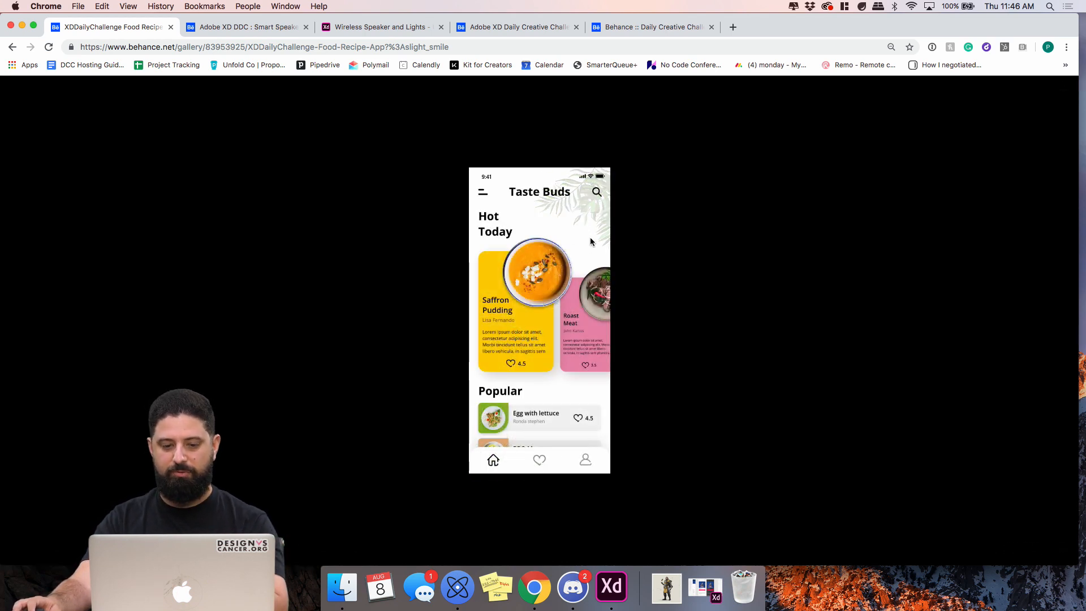
{"action": "left_click", "coordinate": [546, 323]}
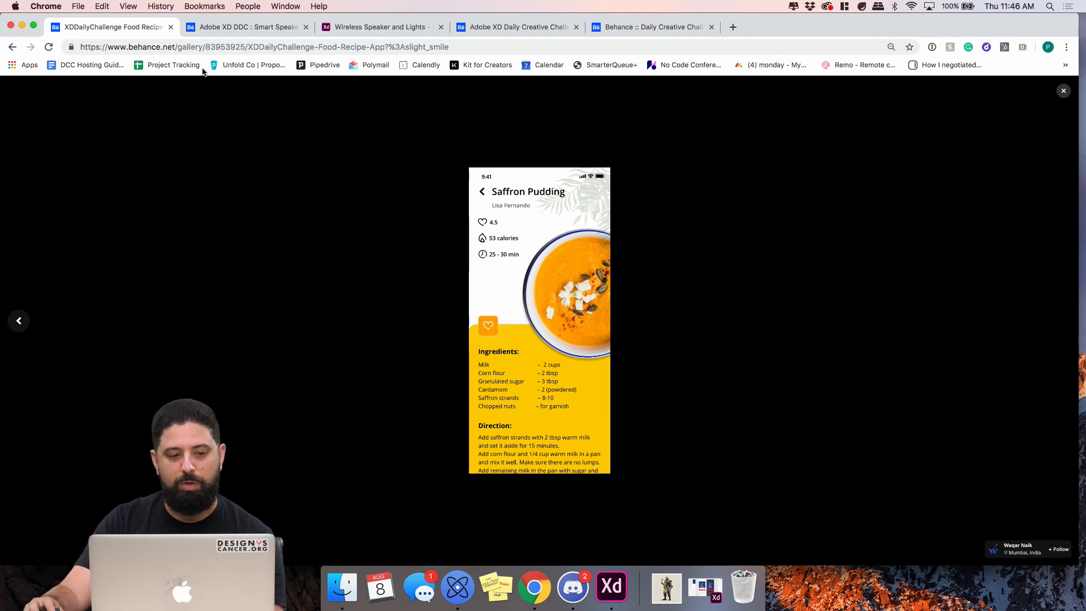
{"action": "left_click", "coordinate": [171, 27]}
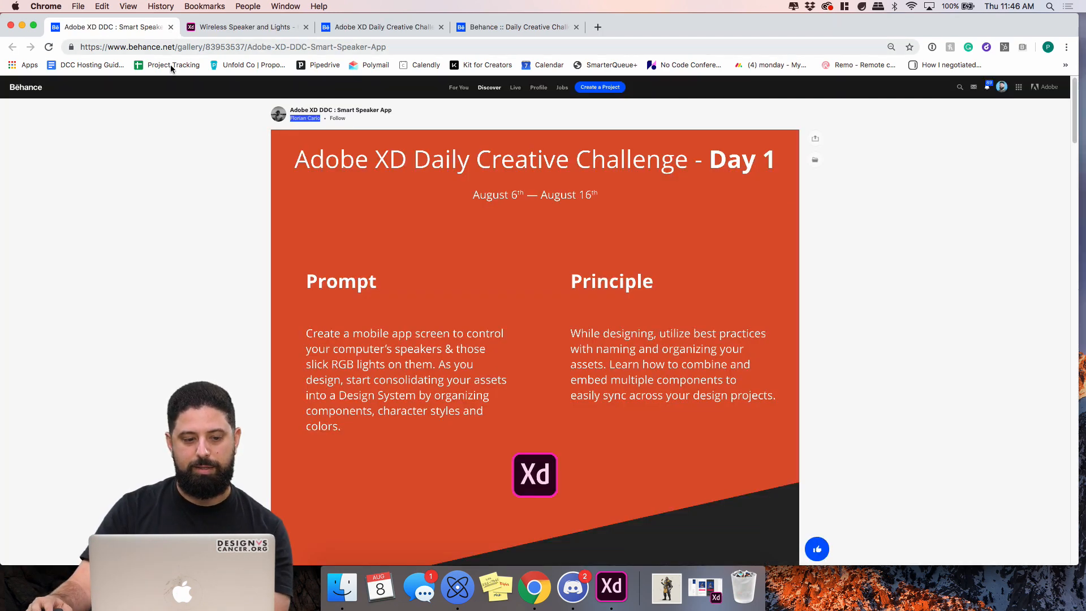
Examine the Adobe XD DDC : Smart Speaker App project from its author preview through assets and screens to the prototype video
{"action": "left_click", "coordinate": [166, 166]}
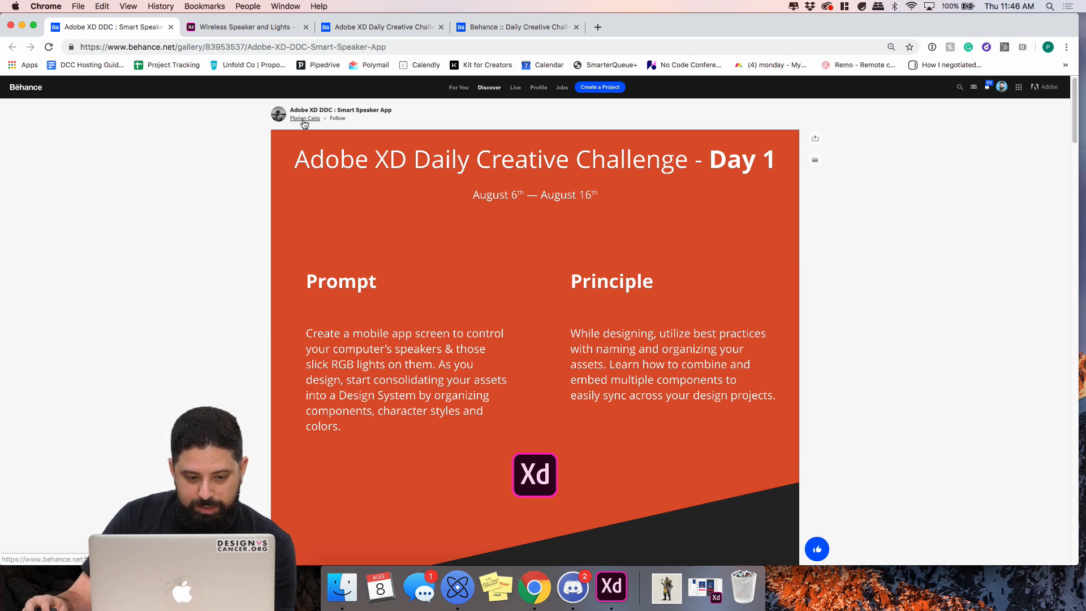
{"action": "mouse_move", "coordinate": [304, 124]}
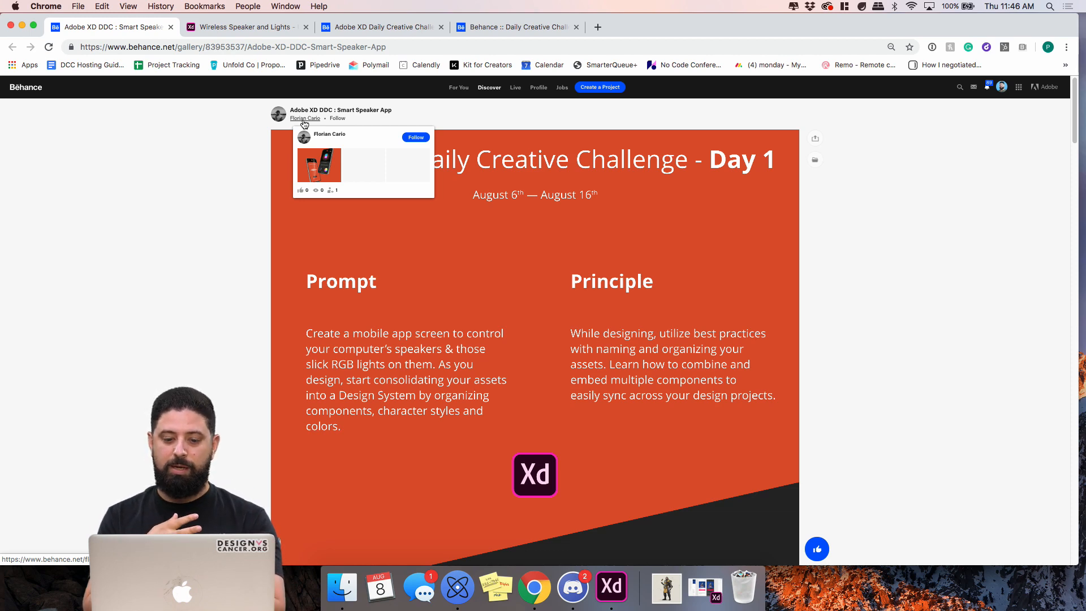
{"action": "scroll", "coordinate": [171, 362], "scroll_direction": "down", "scroll_amount": 7}
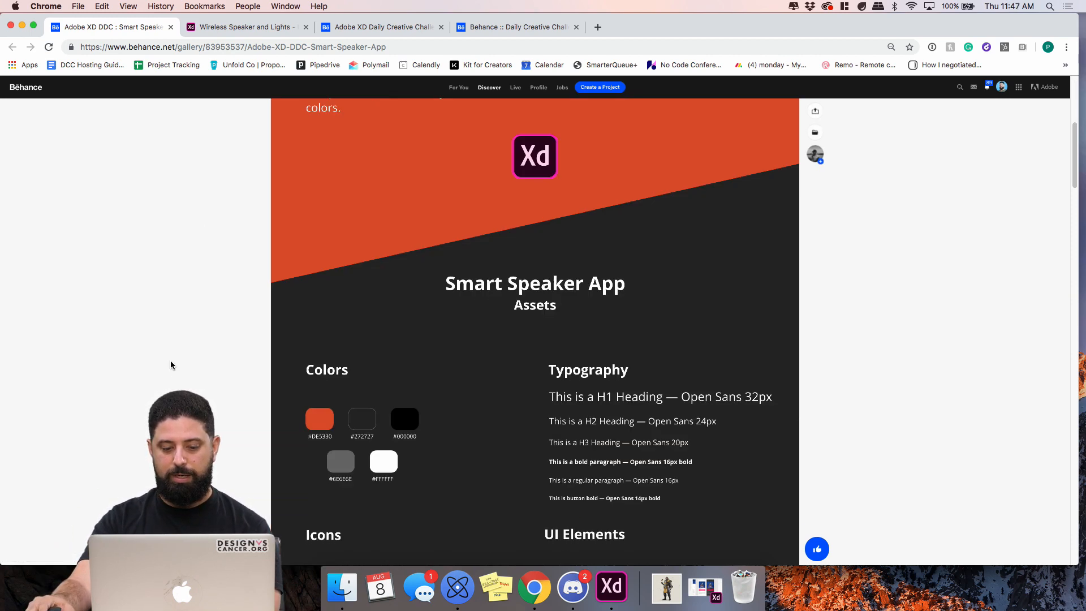
{"action": "scroll", "coordinate": [171, 365], "scroll_direction": "down", "scroll_amount": 2}
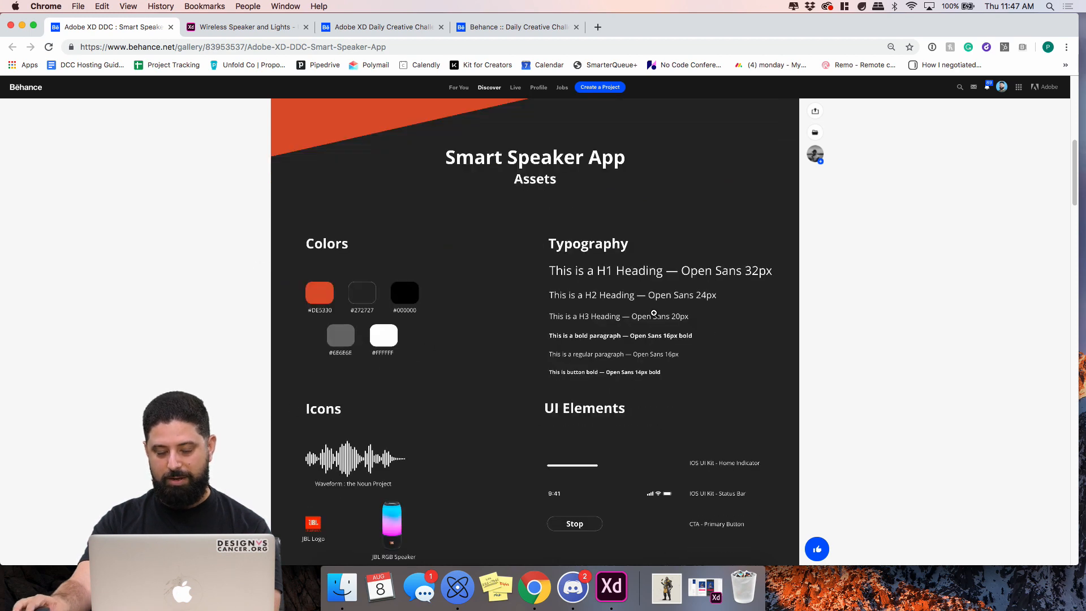
{"action": "scroll", "coordinate": [554, 336], "scroll_direction": "down", "scroll_amount": 3}
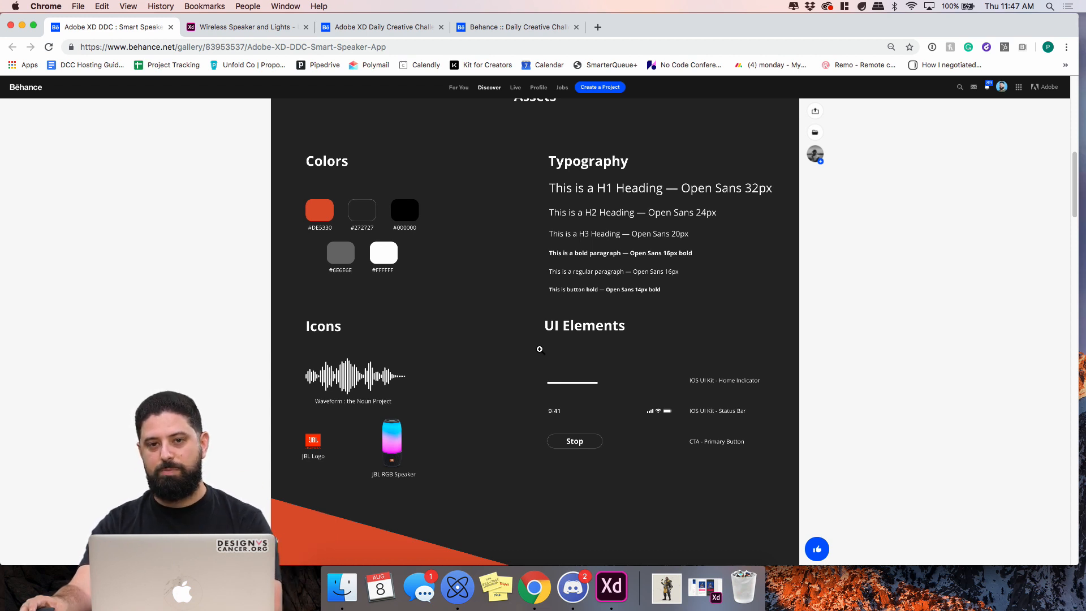
{"action": "scroll", "coordinate": [315, 393], "scroll_direction": "down", "scroll_amount": 4}
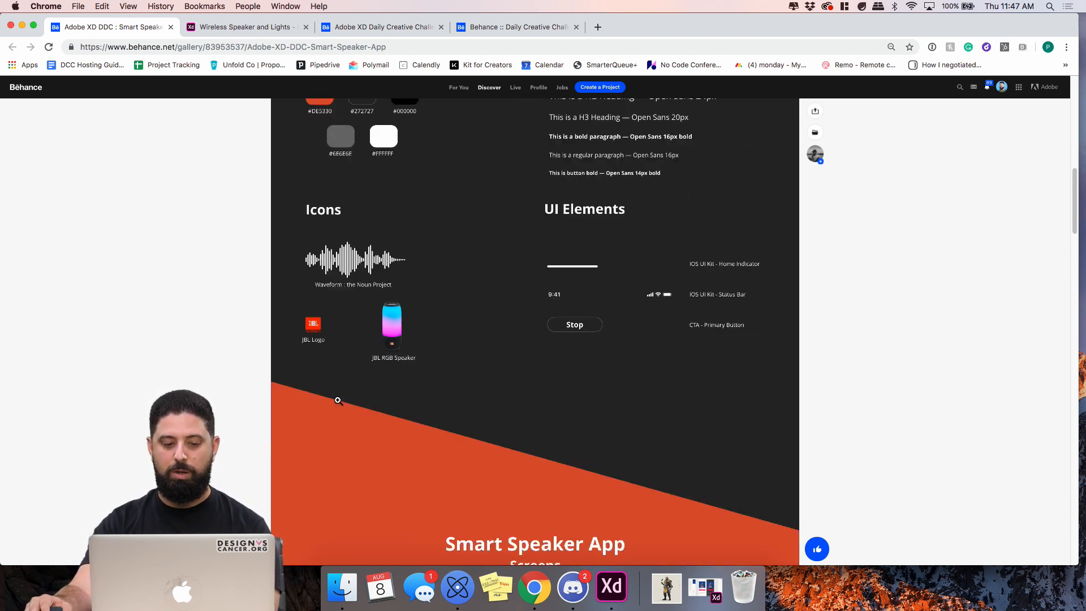
{"action": "scroll", "coordinate": [226, 368], "scroll_direction": "down", "scroll_amount": 10}
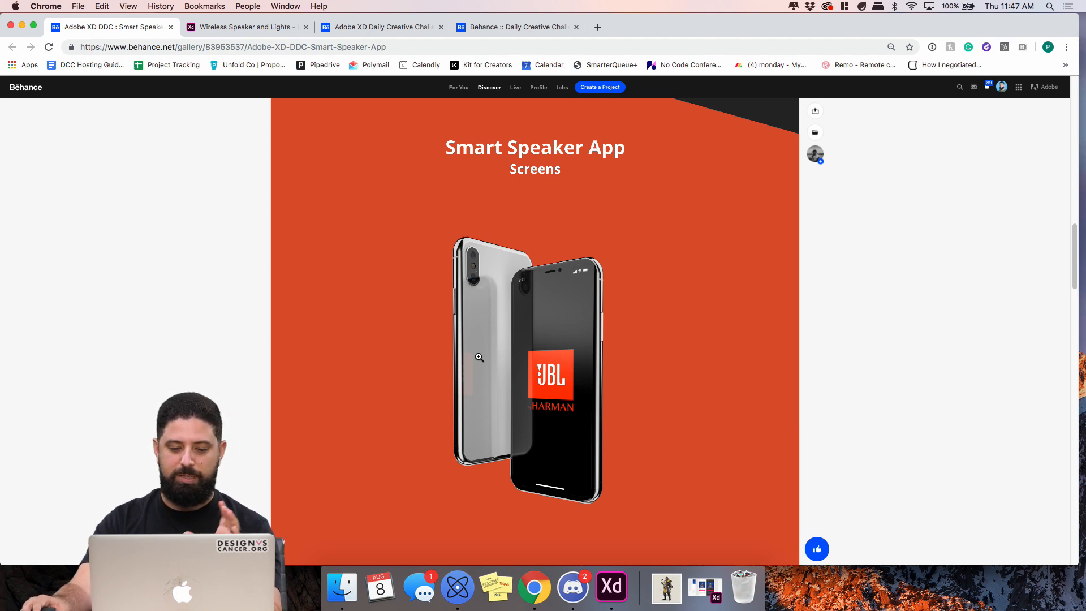
{"action": "scroll", "coordinate": [479, 357], "scroll_direction": "down", "scroll_amount": 10}
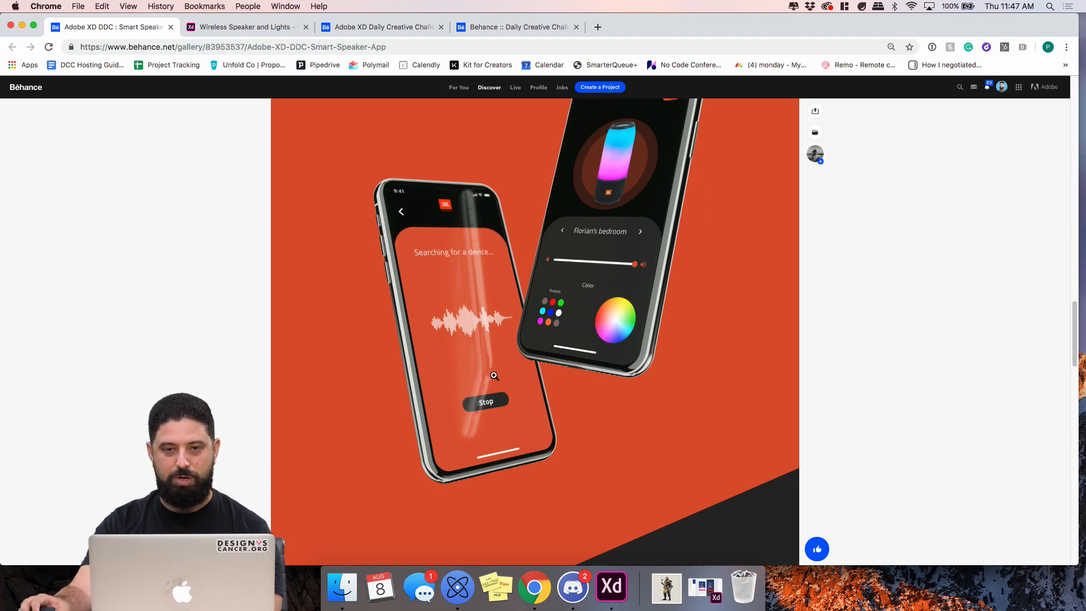
{"action": "scroll", "coordinate": [493, 376], "scroll_direction": "down", "scroll_amount": 10}
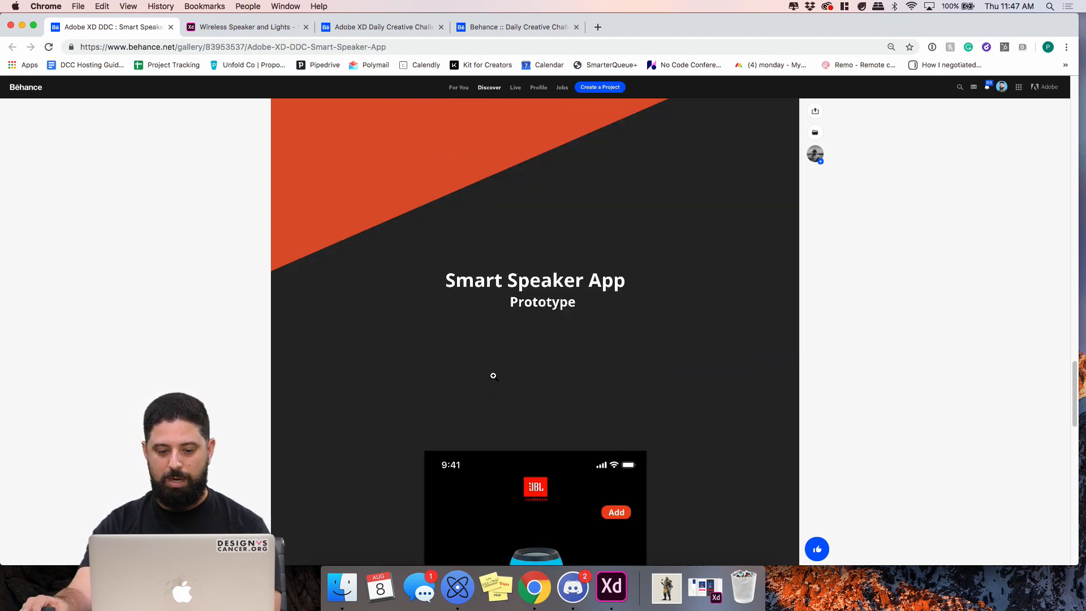
{"action": "scroll", "coordinate": [494, 376], "scroll_direction": "down", "scroll_amount": 8}
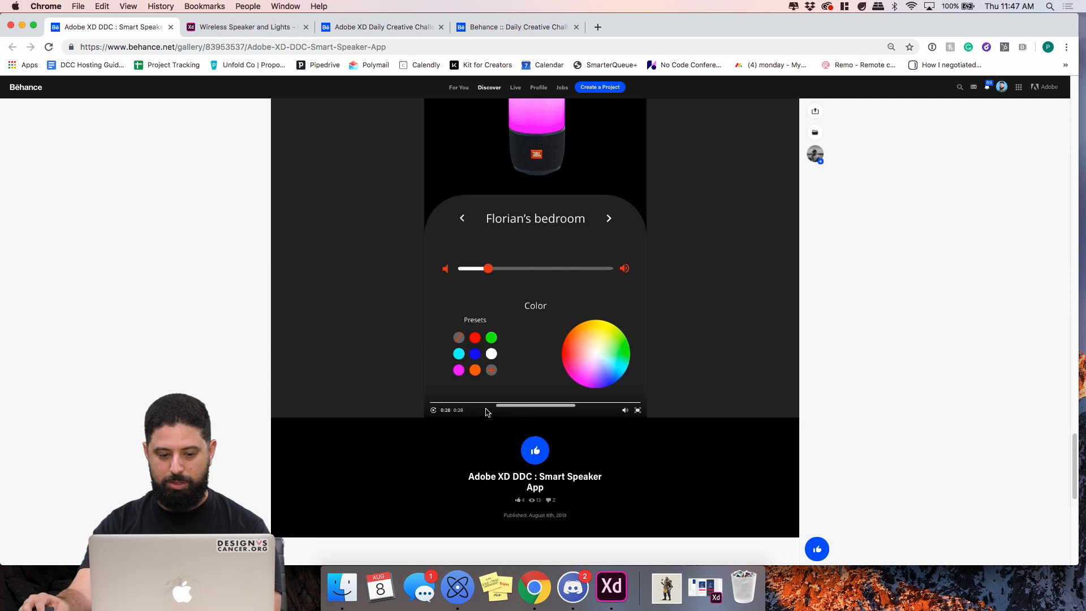
Replay the Smart Speaker App prototype video from the start and close the project's tab
{"action": "left_click", "coordinate": [430, 403]}
{"action": "scroll", "coordinate": [417, 394], "scroll_direction": "up", "scroll_amount": 3}
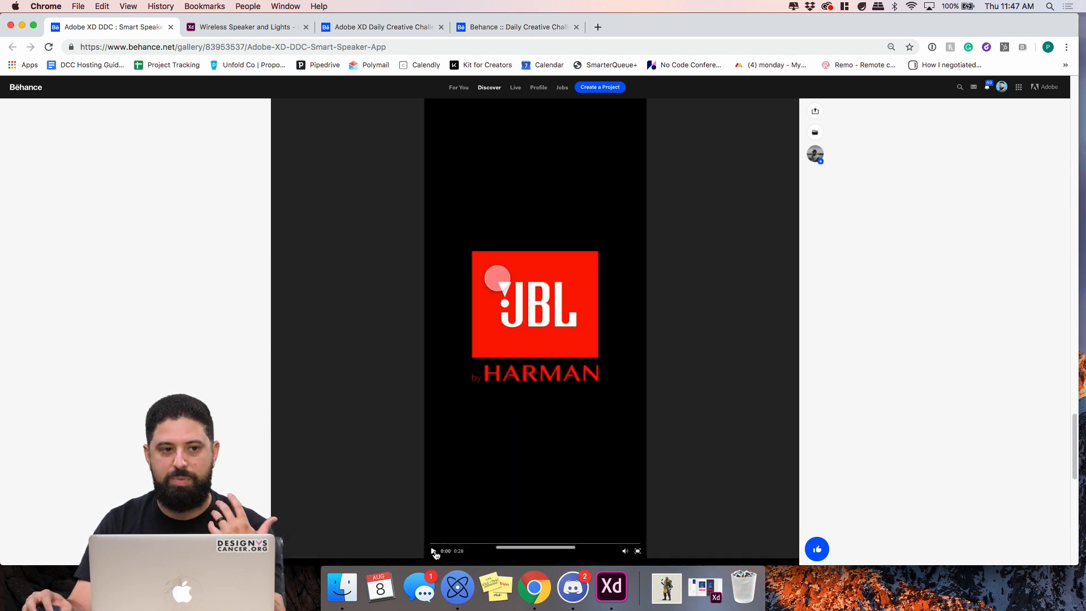
{"action": "left_click", "coordinate": [433, 551]}
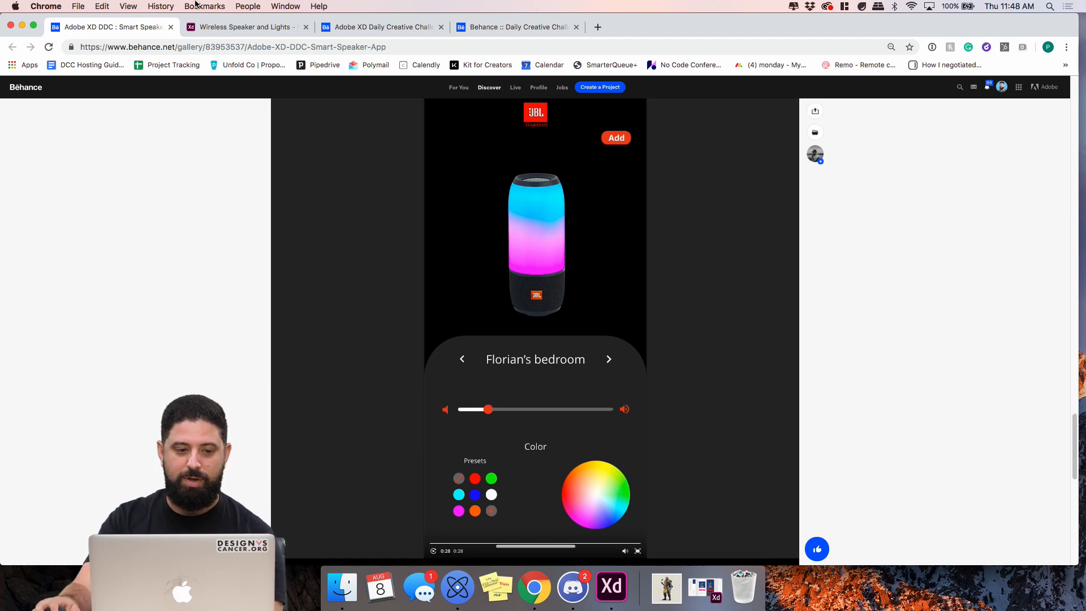
{"action": "left_click", "coordinate": [171, 28]}
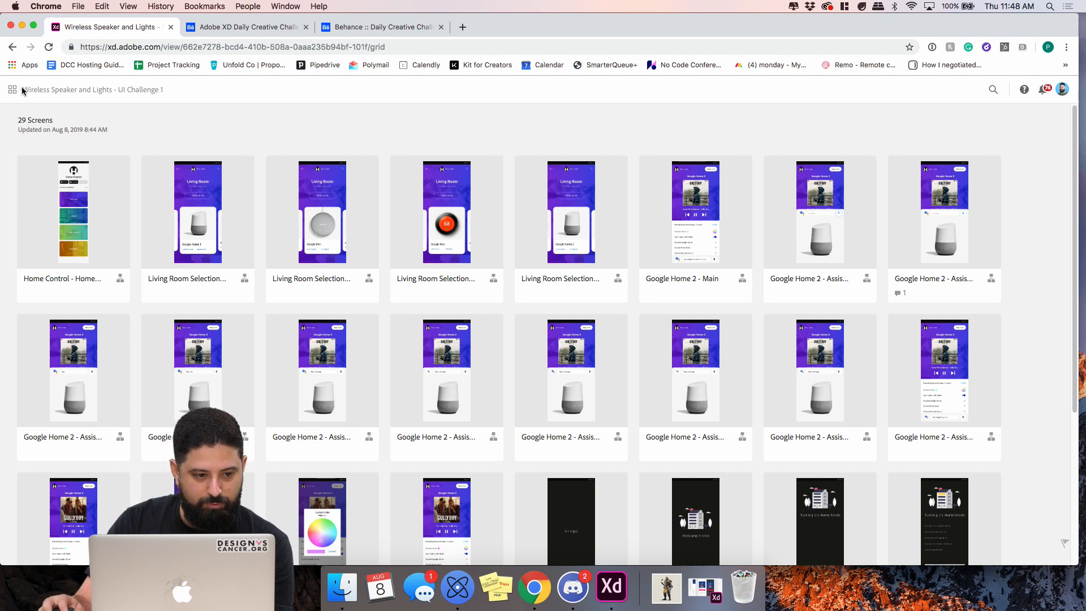
Look over the screen grid of Wireless Speaker and Lights - UI Challenge 1 and open its Home Control home screen
{"action": "scroll", "coordinate": [90, 195], "scroll_direction": "down", "scroll_amount": 4}
{"action": "scroll", "coordinate": [93, 198], "scroll_direction": "up", "scroll_amount": 4}
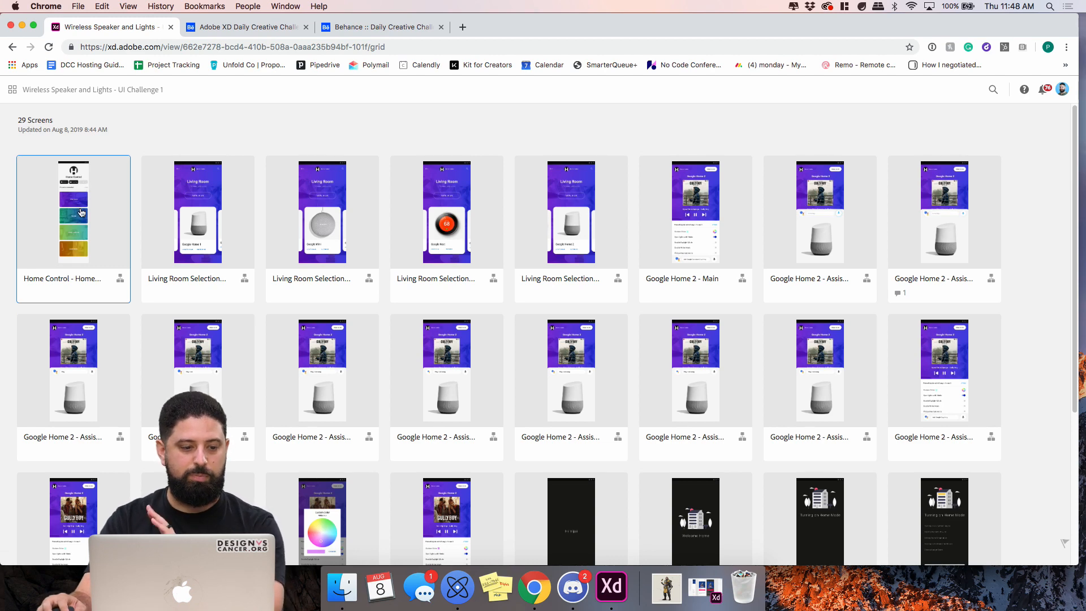
{"action": "left_click", "coordinate": [81, 212]}
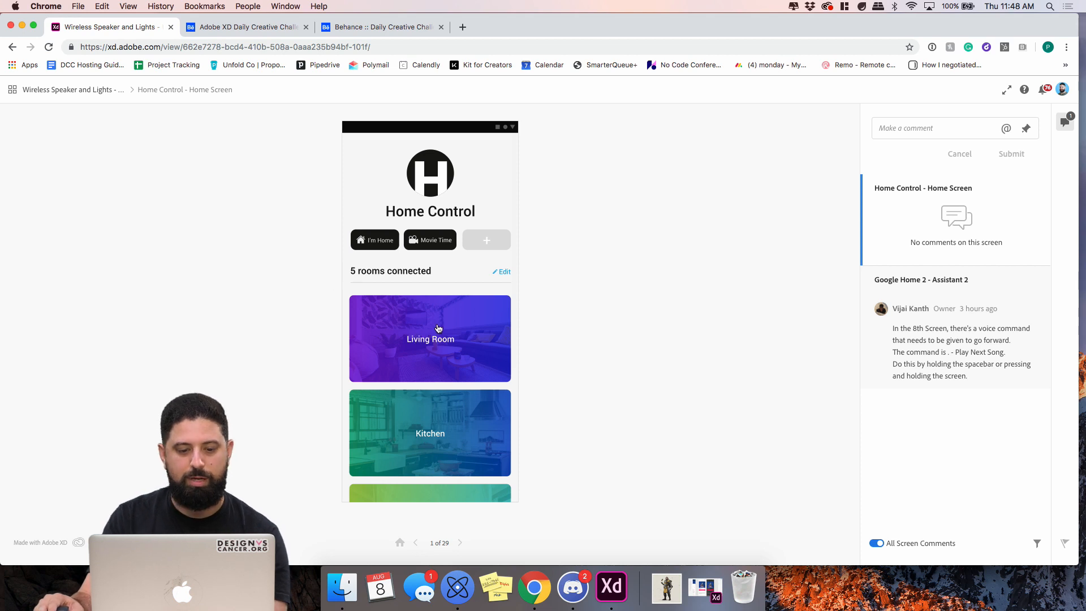
Review the Home Control room list, open the Living Room, and swipe its device cards on to Google Mini
{"action": "scroll", "coordinate": [436, 316], "scroll_direction": "down", "scroll_amount": 5}
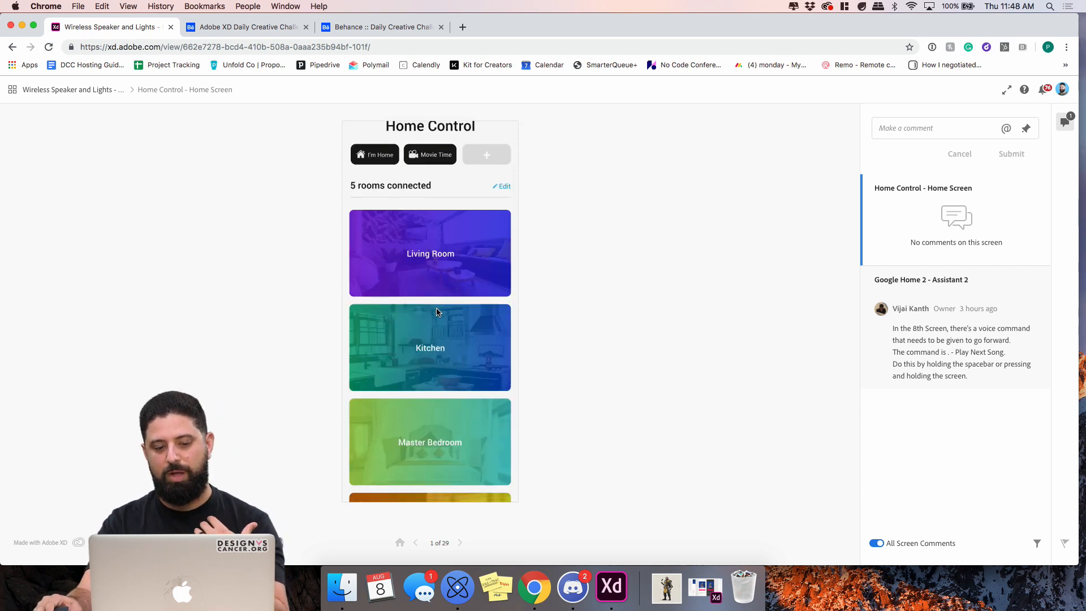
{"action": "scroll", "coordinate": [437, 311], "scroll_direction": "down", "scroll_amount": 3}
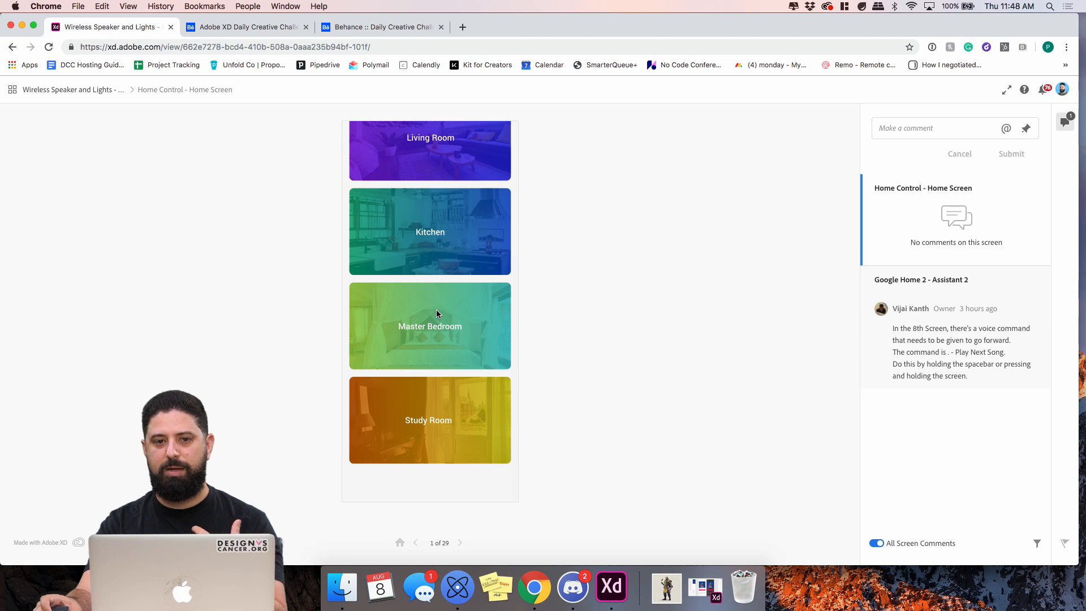
{"action": "scroll", "coordinate": [436, 314], "scroll_direction": "up", "scroll_amount": 8}
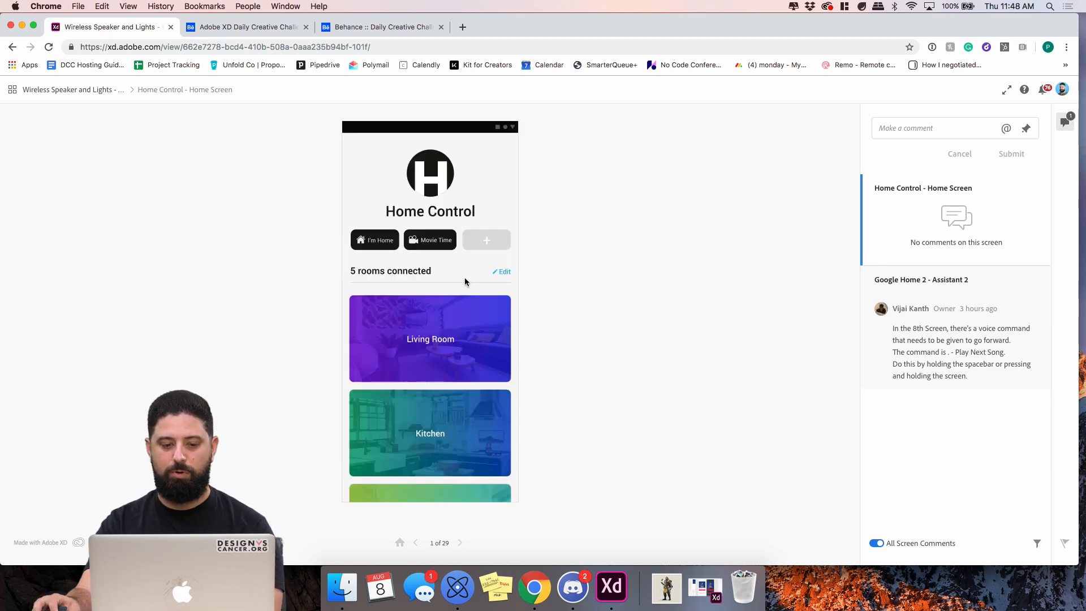
{"action": "left_click", "coordinate": [453, 336]}
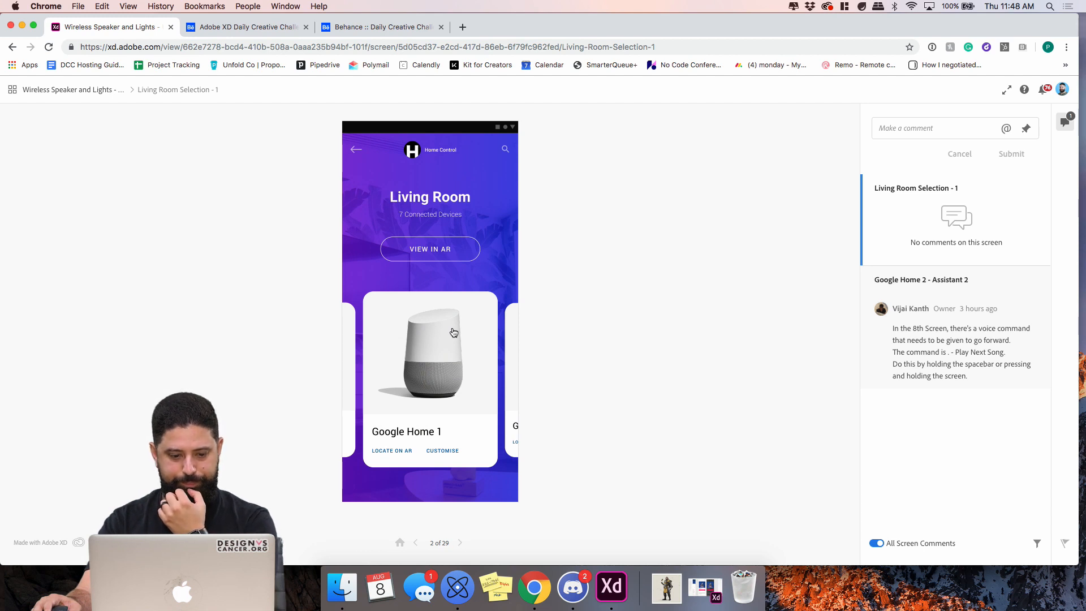
{"action": "left_click_drag", "start_coordinate": [468, 358], "coordinate": [354, 361]}
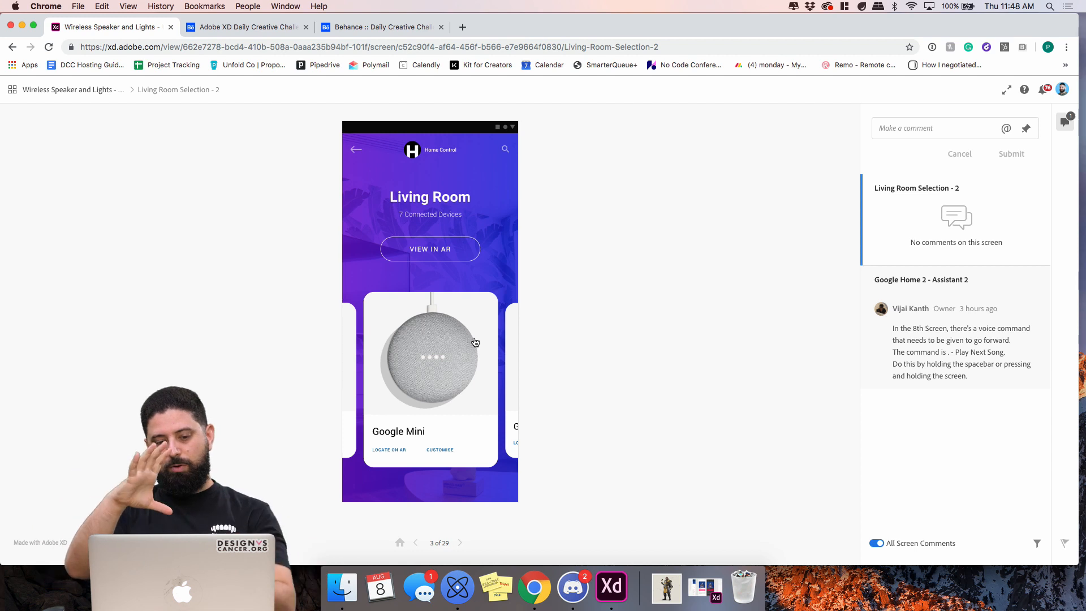
Open Google Home 2 from the Living Room device cards and close the Wireless Speaker and Lights prototype's tab
{"action": "left_click_drag", "start_coordinate": [487, 354], "coordinate": [346, 356]}
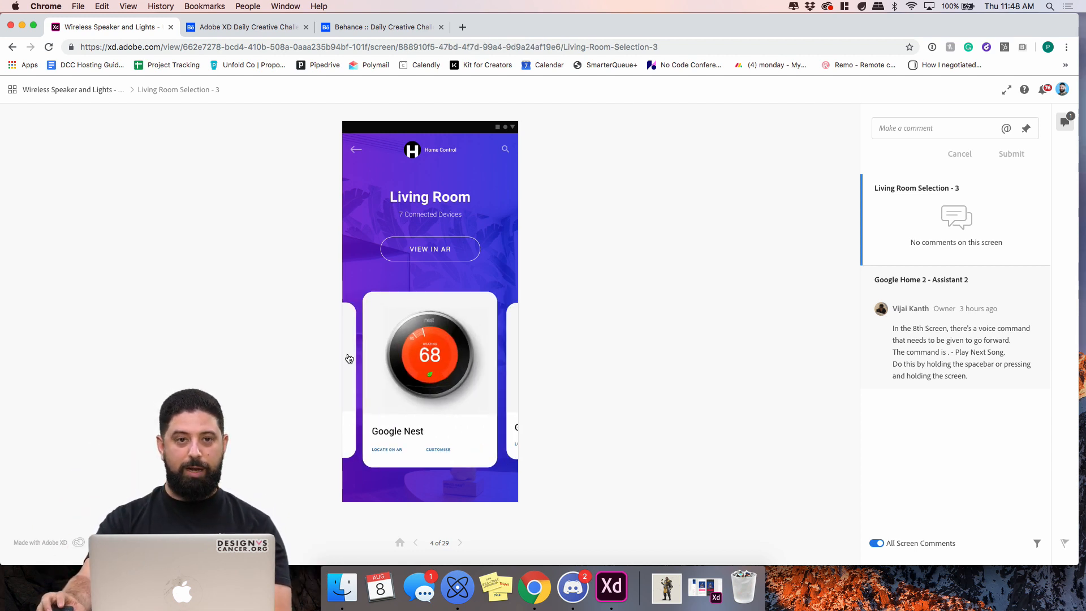
{"action": "left_click_drag", "start_coordinate": [449, 372], "coordinate": [311, 374]}
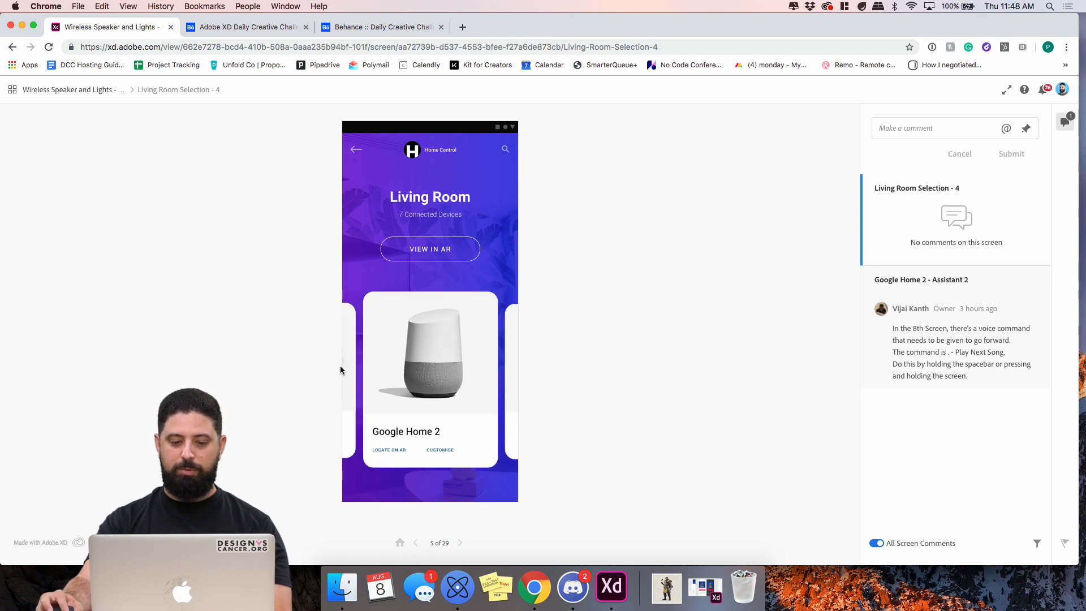
{"action": "left_click", "coordinate": [455, 371]}
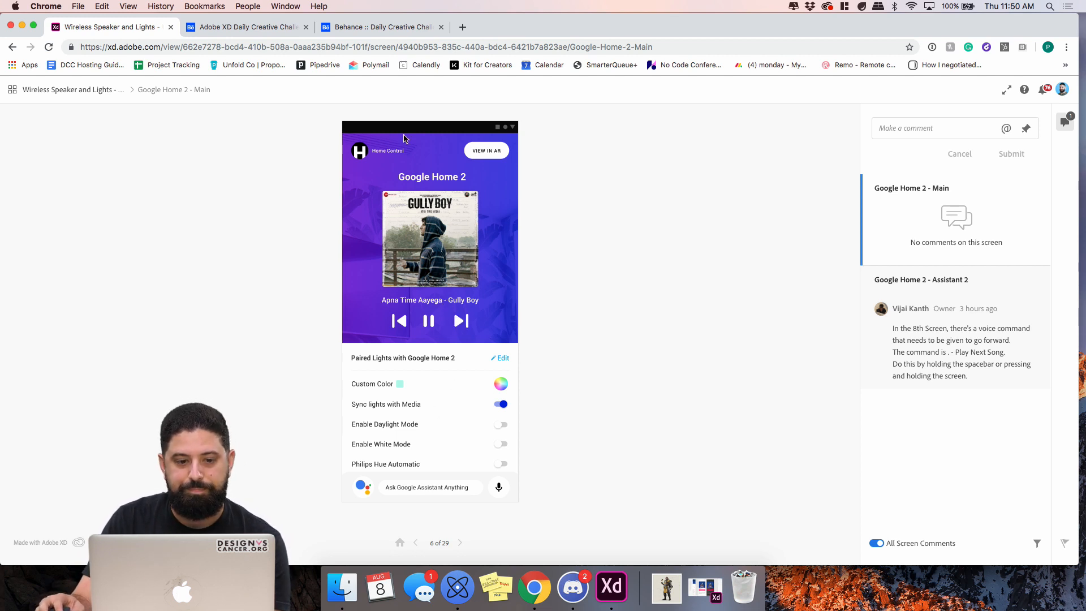
{"action": "left_click", "coordinate": [170, 26]}
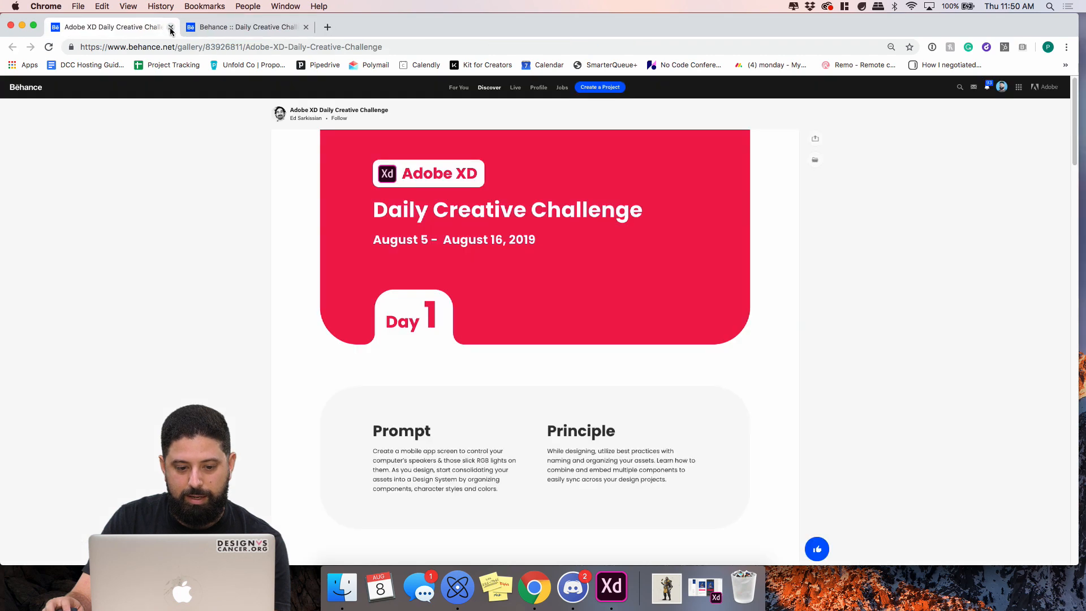
Examine the Adobe XD Daily Creative Challenge Day 1 project from typography and color palette to the phone mockups and design iterations
{"action": "scroll", "coordinate": [437, 286], "scroll_direction": "down", "scroll_amount": 5}
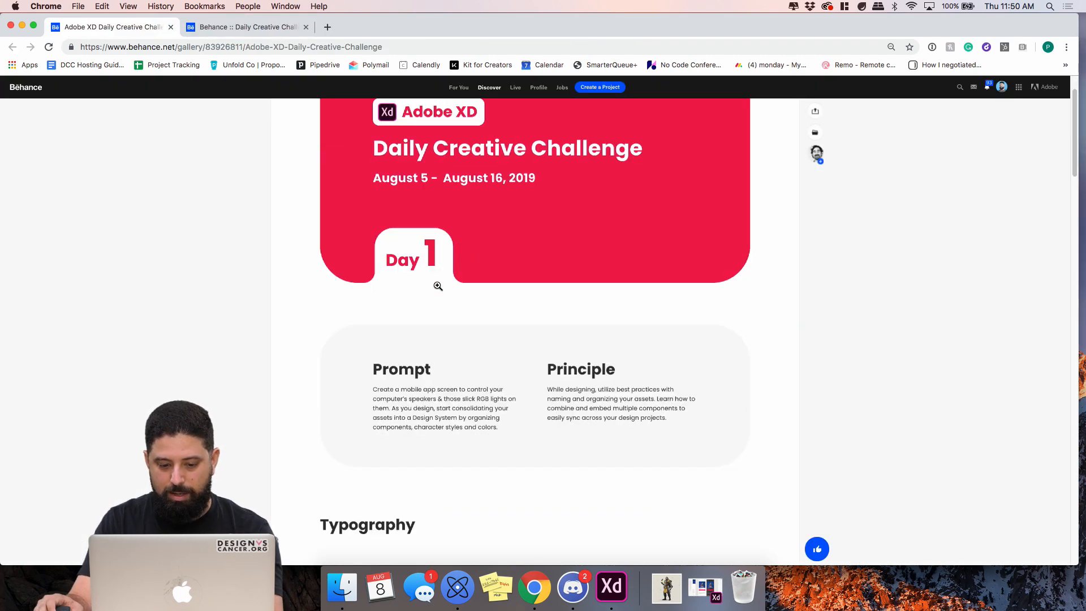
{"action": "scroll", "coordinate": [437, 286], "scroll_direction": "down", "scroll_amount": 5}
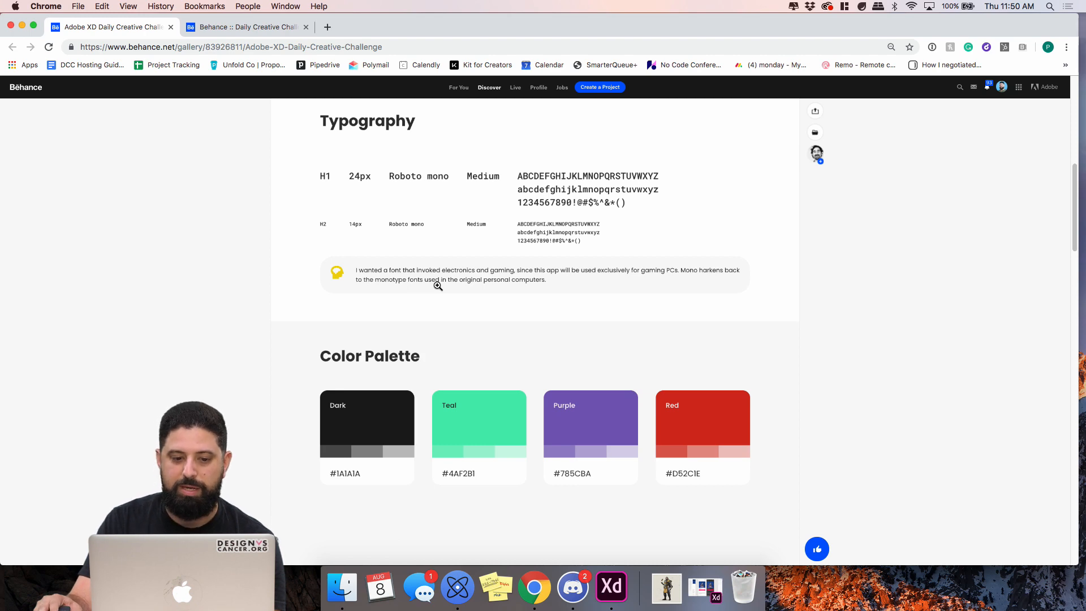
{"action": "scroll", "coordinate": [437, 286], "scroll_direction": "down", "scroll_amount": 5}
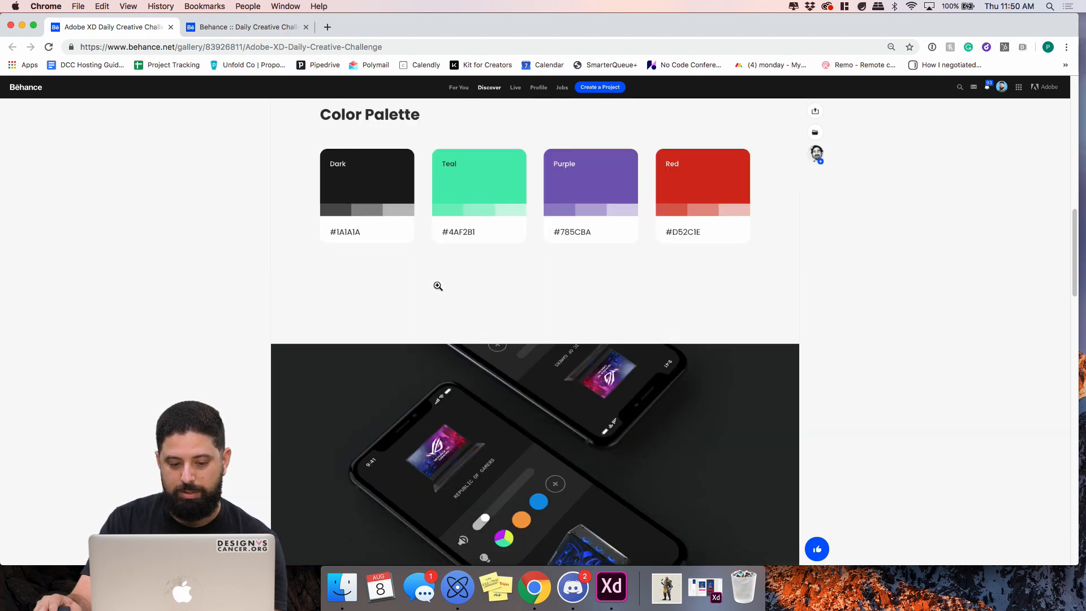
{"action": "scroll", "coordinate": [453, 320], "scroll_direction": "down", "scroll_amount": 1}
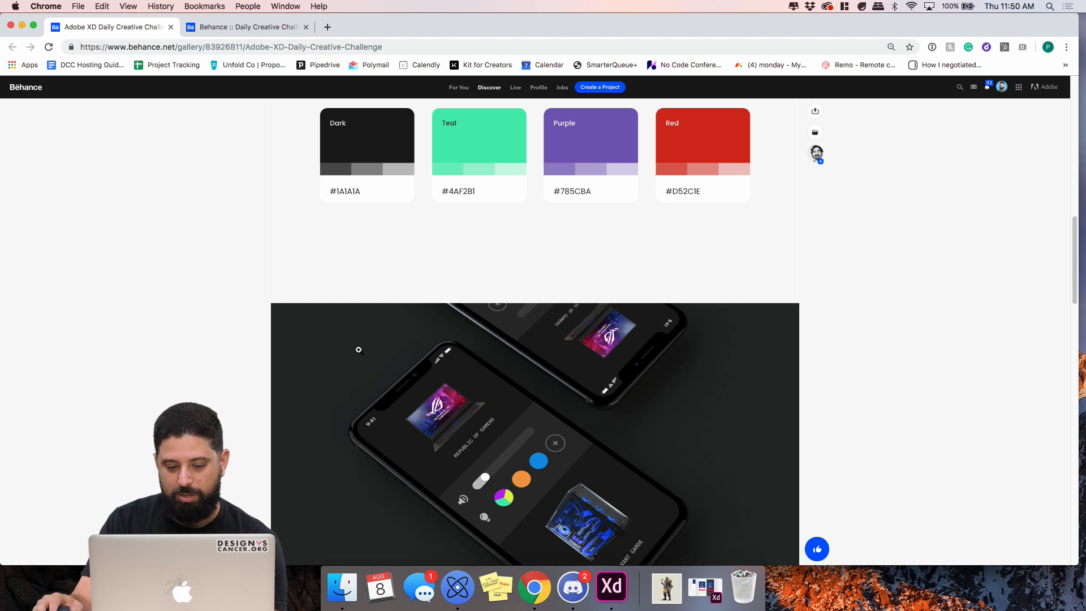
{"action": "scroll", "coordinate": [358, 350], "scroll_direction": "down", "scroll_amount": 4}
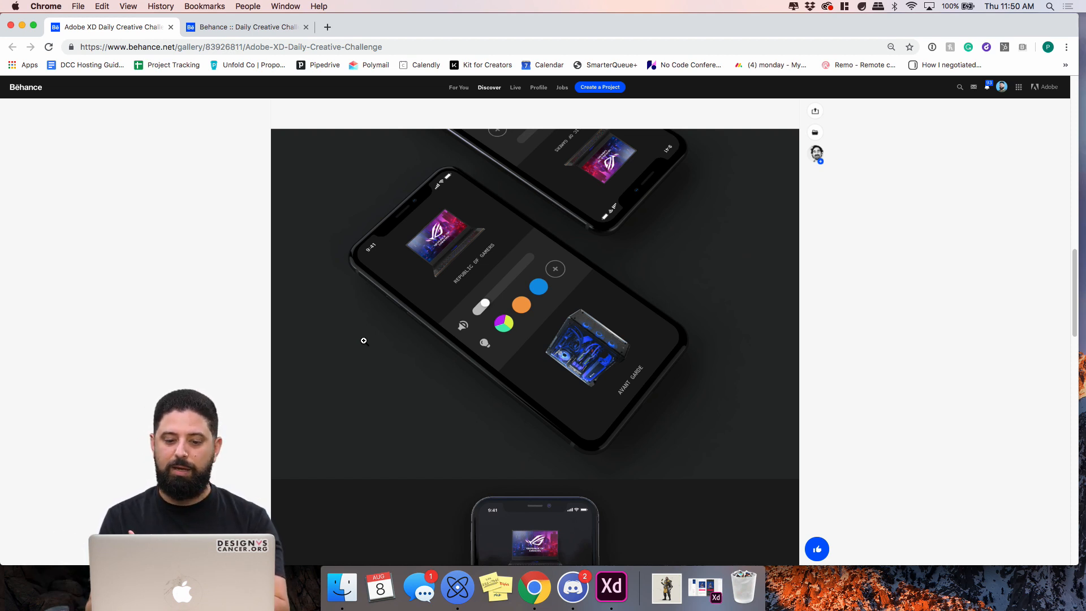
{"action": "scroll", "coordinate": [407, 260], "scroll_direction": "down", "scroll_amount": 10}
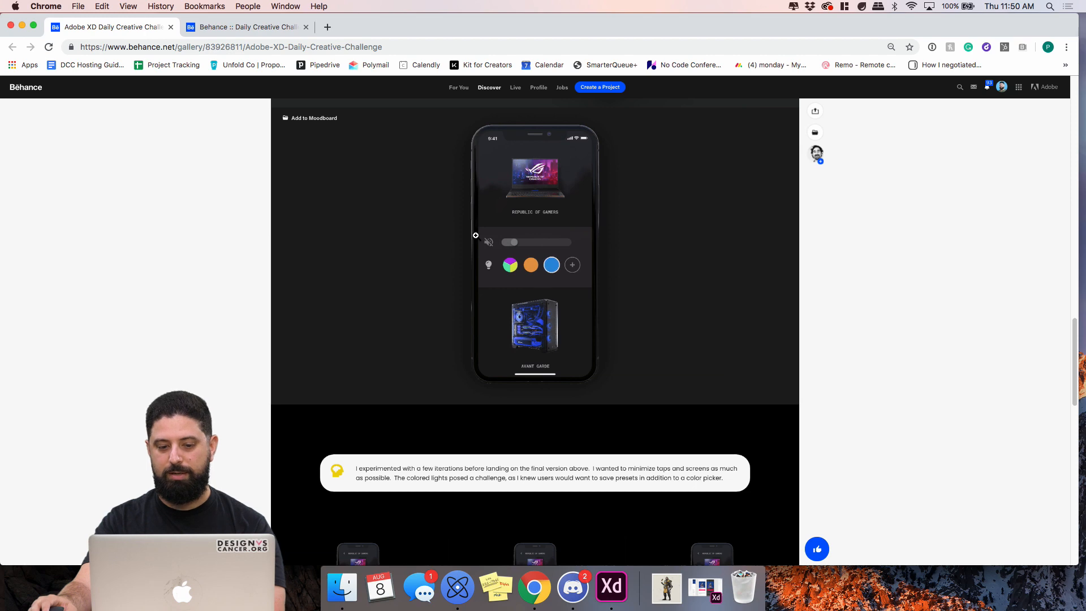
{"action": "scroll", "coordinate": [463, 263], "scroll_direction": "down", "scroll_amount": 8}
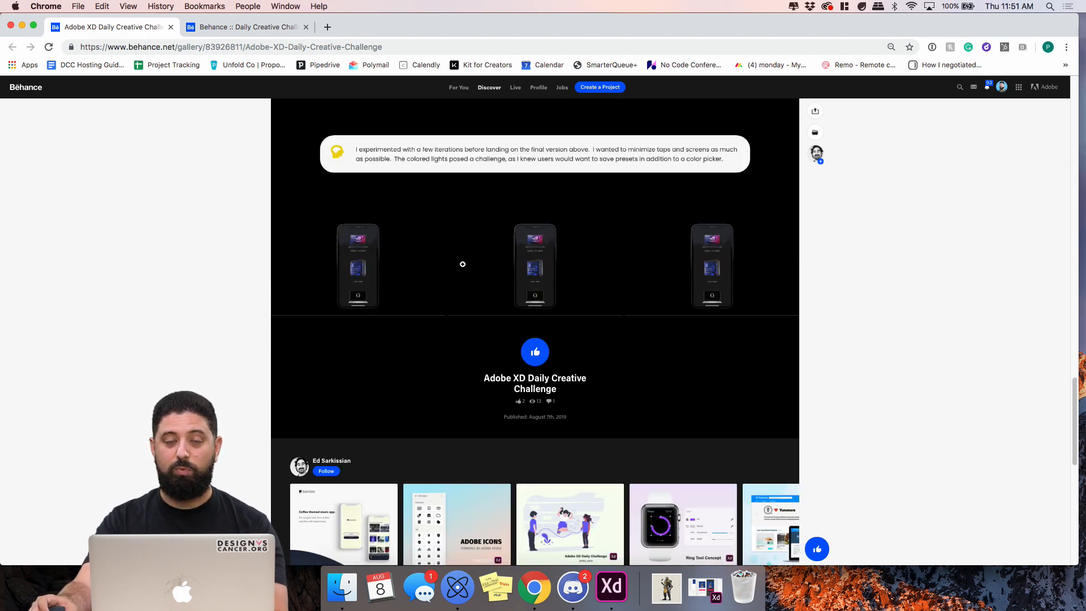
{"action": "scroll", "coordinate": [462, 265], "scroll_direction": "up", "scroll_amount": 4}
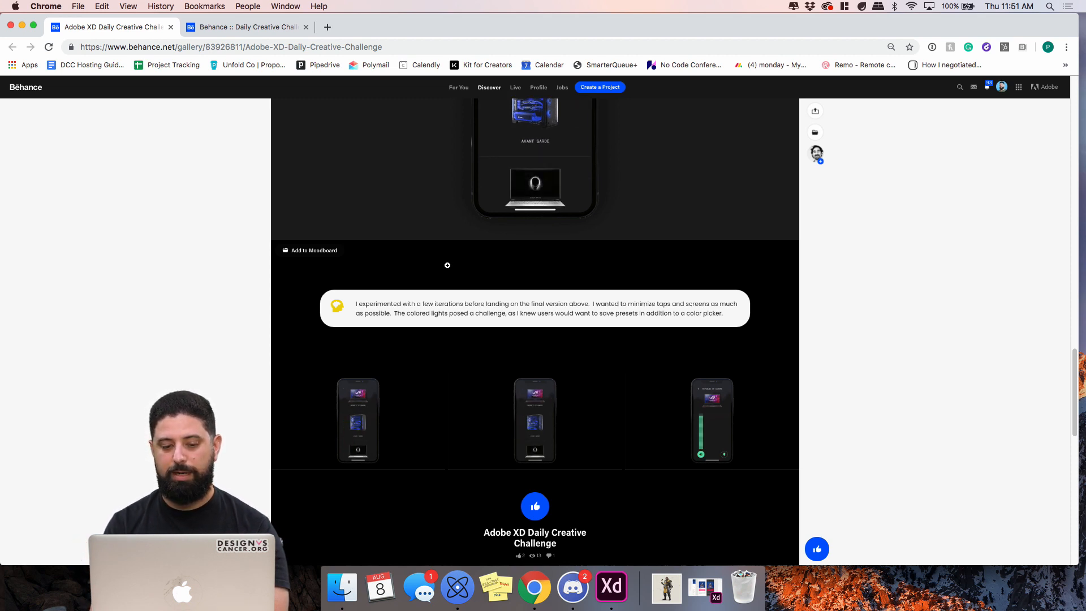
{"action": "scroll", "coordinate": [444, 262], "scroll_direction": "up", "scroll_amount": 4}
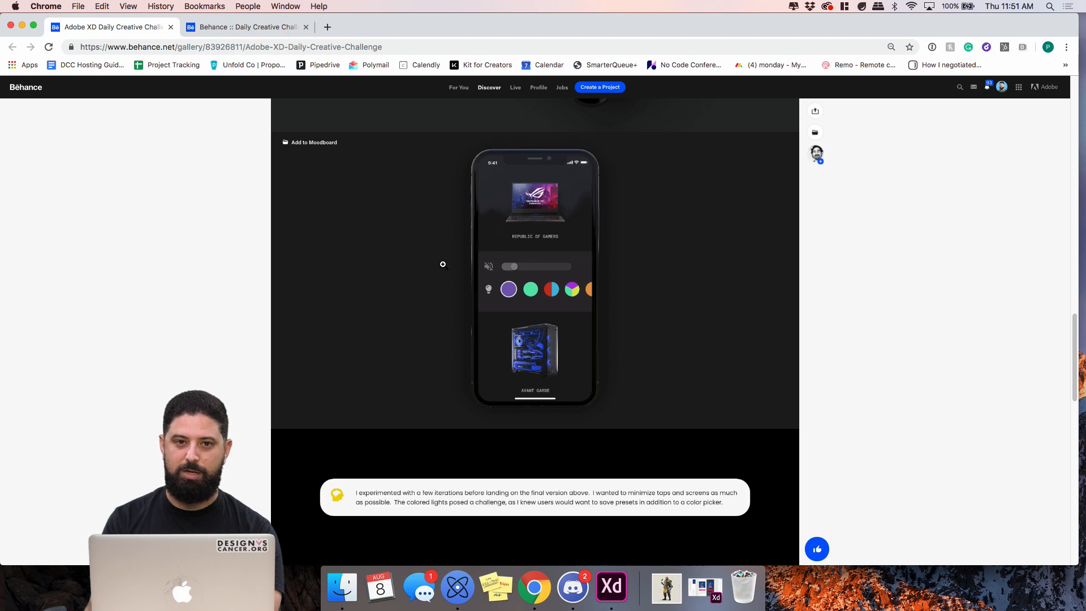
{"action": "scroll", "coordinate": [446, 271], "scroll_direction": "up", "scroll_amount": 20}
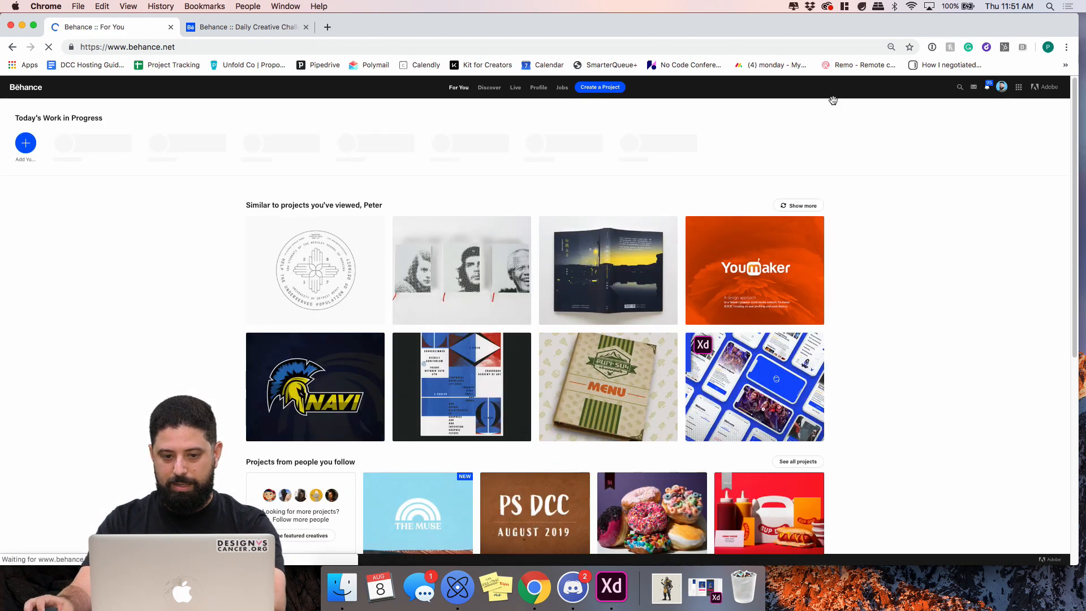
Search Behance for "xddailychallenge" and enlarge the results page to 90% zoom
{"action": "left_click", "coordinate": [960, 88]}
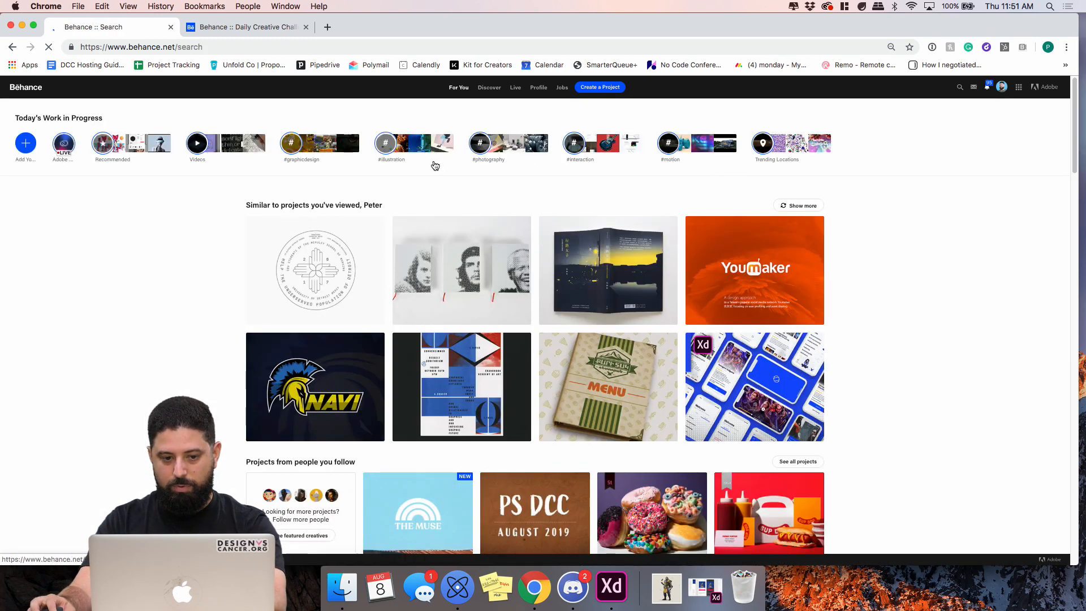
{"action": "type", "text": "X"}
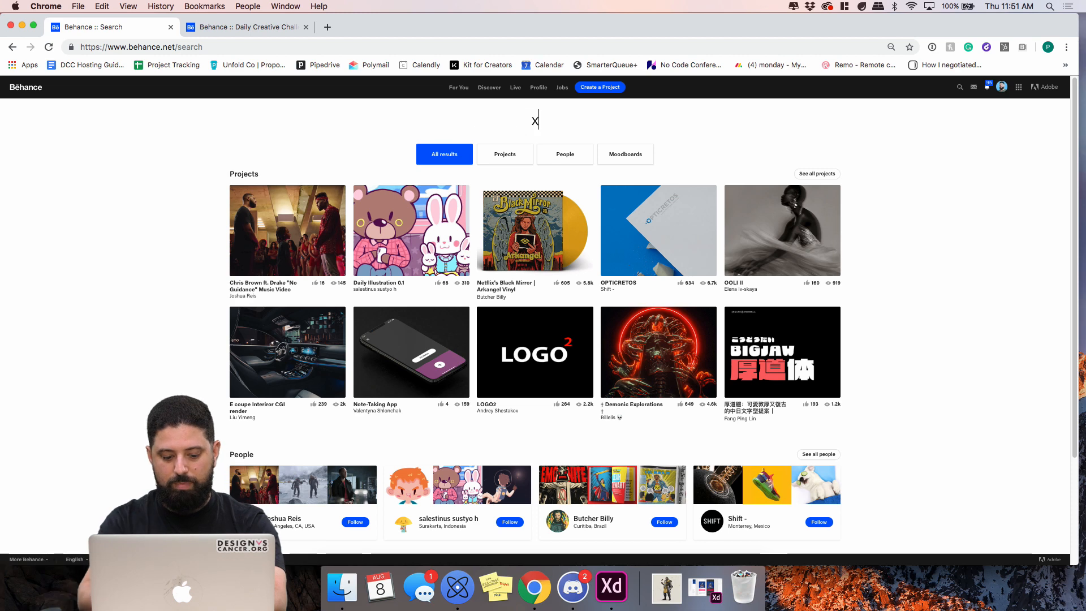
{"action": "type", "text": "ddailychallenge"}
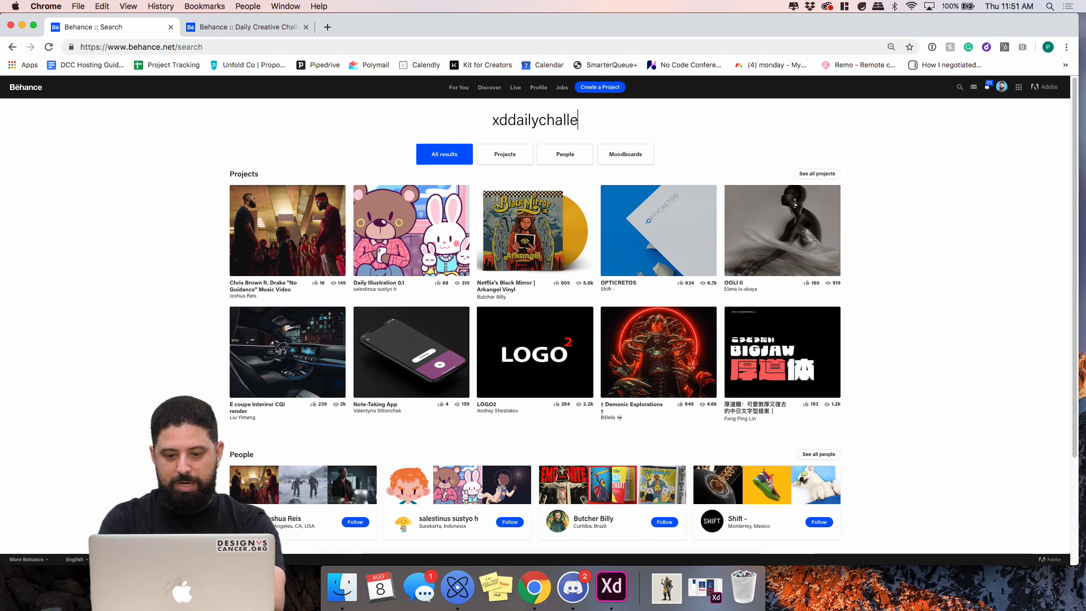
{"action": "key", "text": "Return"}
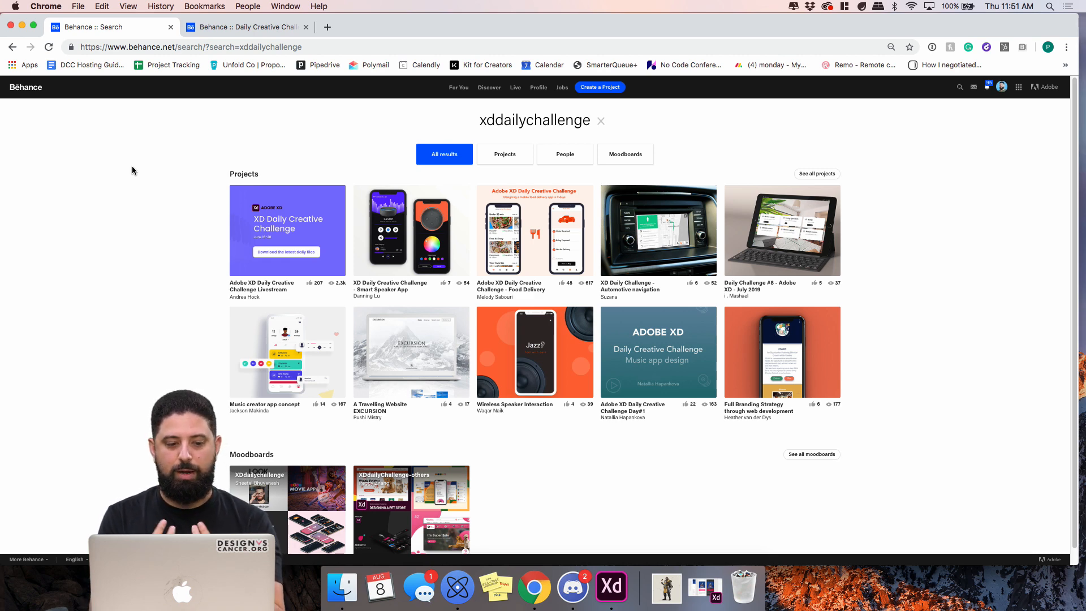
{"action": "key", "text": "super+equal"}
{"action": "key", "text": "super+equal"}
{"action": "key", "text": "super+equal"}
{"action": "key", "text": "super+equal"}
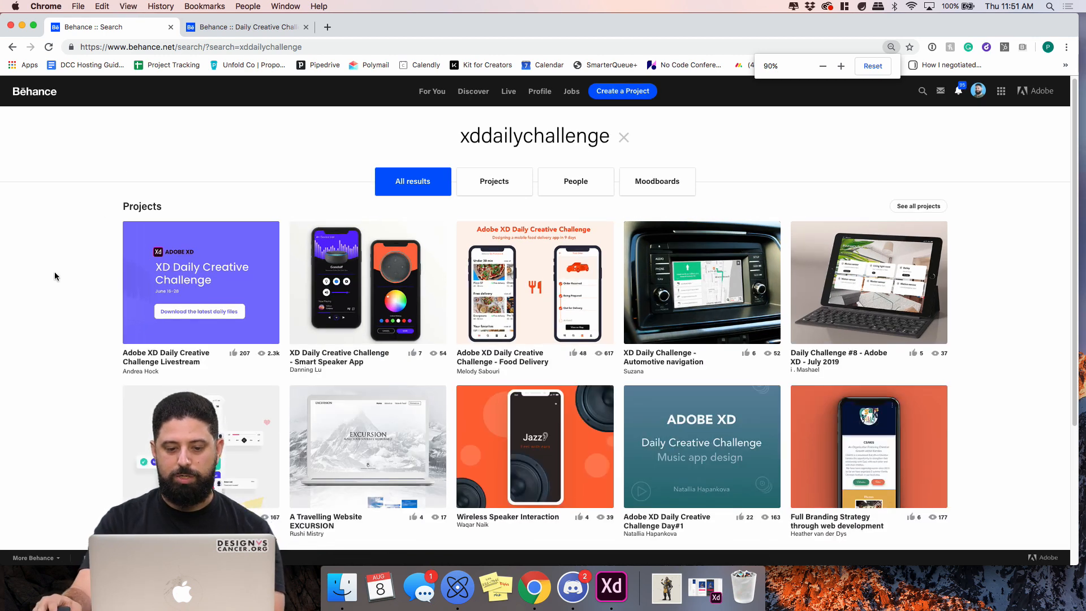
Look over the projects and moodboards in the xddailychallenge search results
{"action": "scroll", "coordinate": [54, 271], "scroll_direction": "down", "scroll_amount": 1}
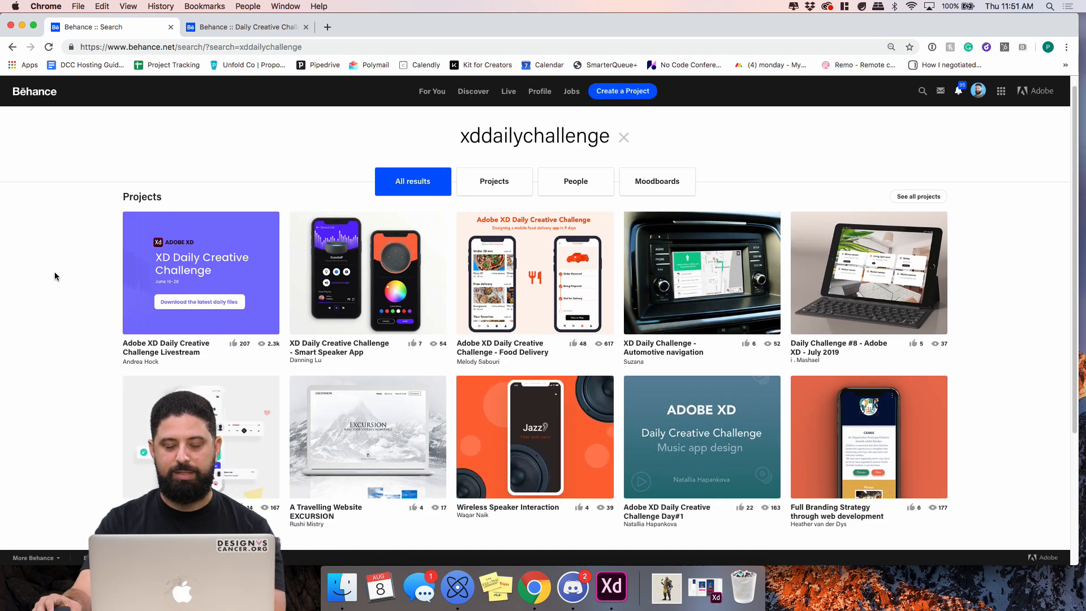
{"action": "scroll", "coordinate": [55, 276], "scroll_direction": "down", "scroll_amount": 3}
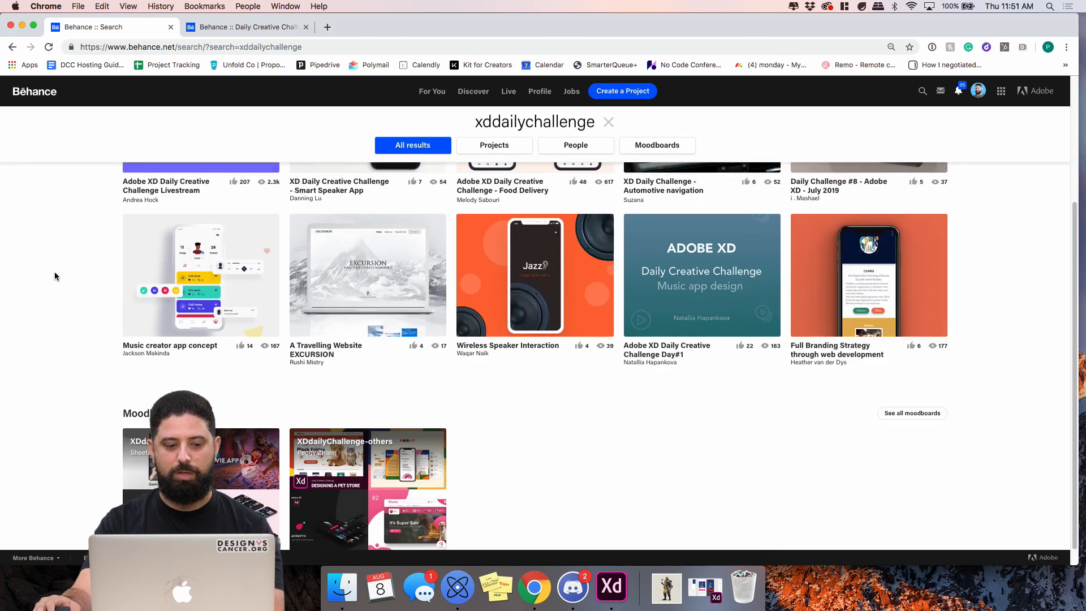
{"action": "scroll", "coordinate": [55, 276], "scroll_direction": "up", "scroll_amount": 1}
{"action": "scroll", "coordinate": [55, 275], "scroll_direction": "up", "scroll_amount": 1}
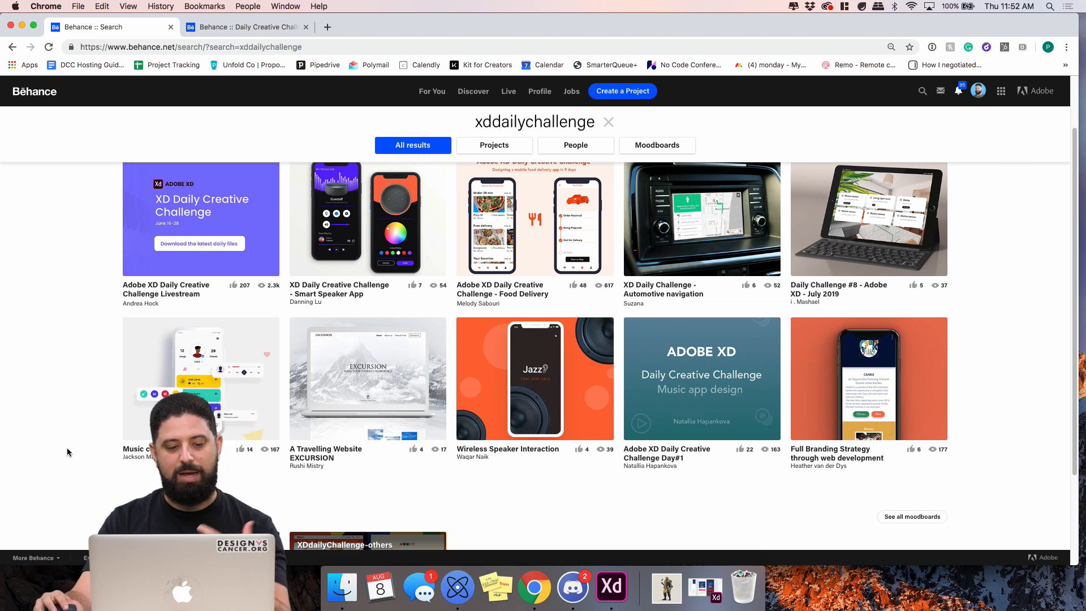
{"action": "scroll", "coordinate": [76, 446], "scroll_direction": "down", "scroll_amount": 1}
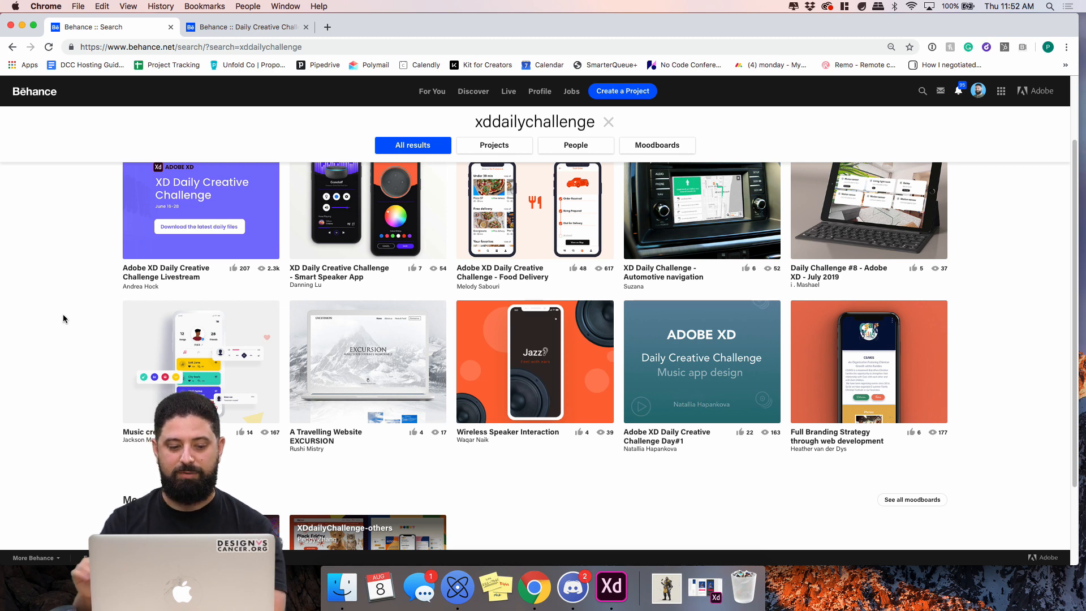
{"action": "scroll", "coordinate": [66, 320], "scroll_direction": "down", "scroll_amount": 1}
{"action": "scroll", "coordinate": [67, 316], "scroll_direction": "down", "scroll_amount": 3}
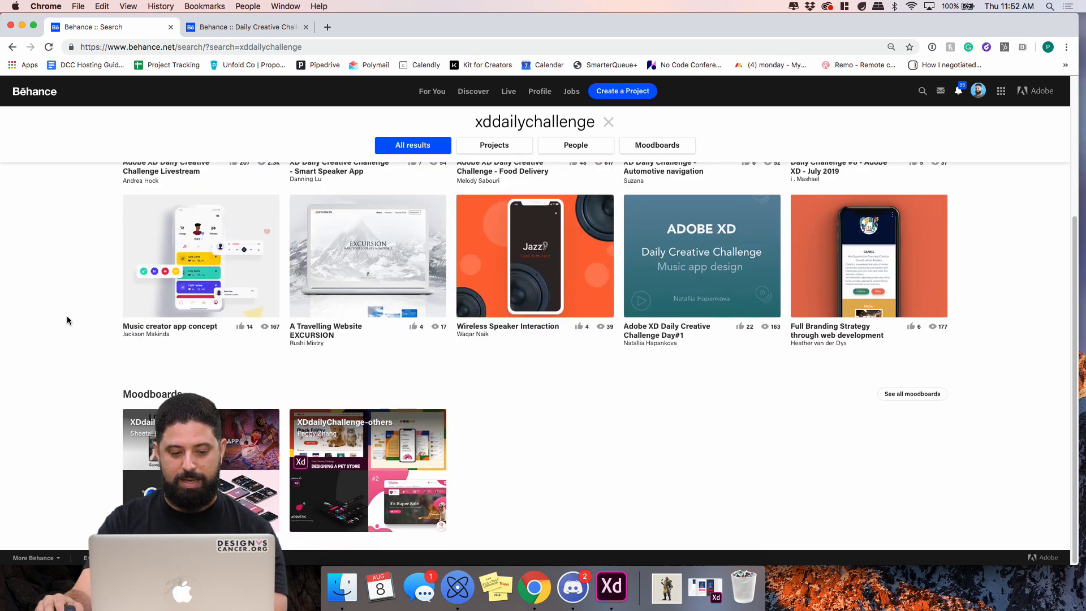
Open the XDdailychallenge moodboard and open the Netflix mobile prototype project from it
{"action": "left_click", "coordinate": [186, 433]}
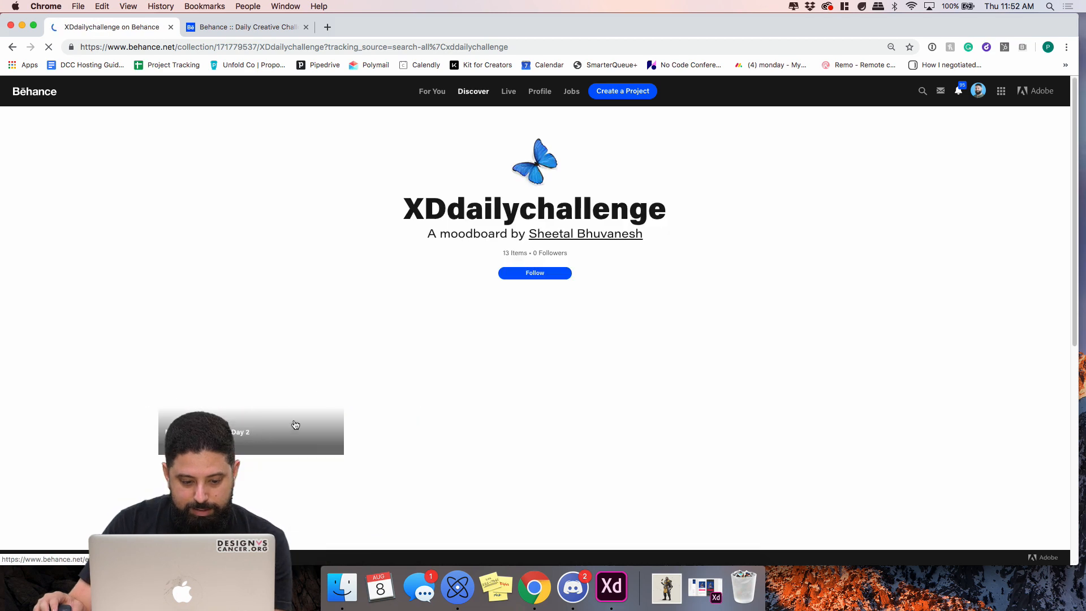
{"action": "scroll", "coordinate": [97, 433], "scroll_direction": "down", "scroll_amount": 3}
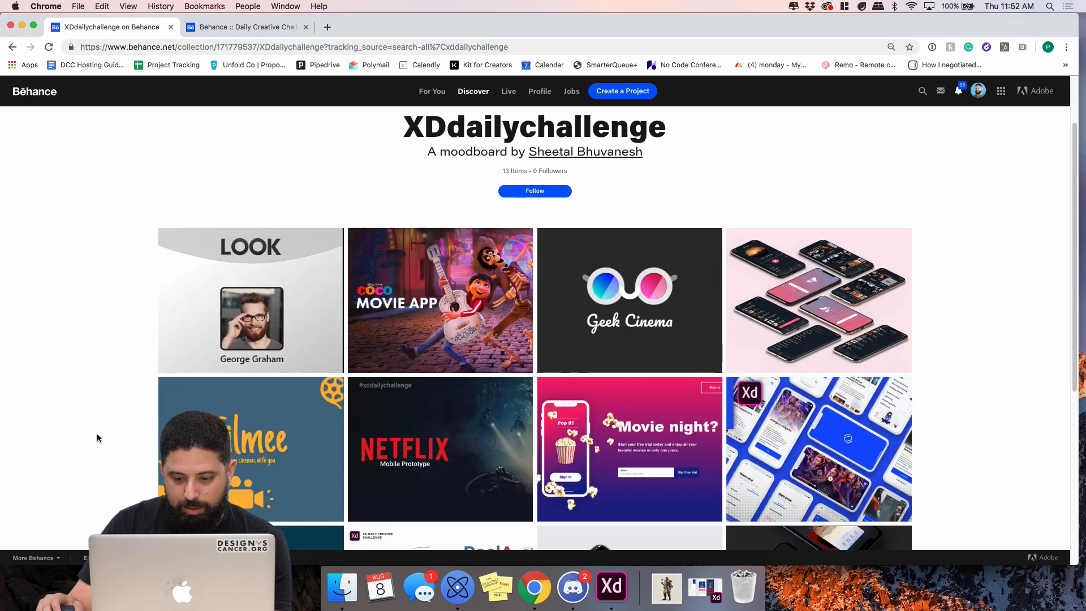
{"action": "scroll", "coordinate": [499, 291], "scroll_direction": "down", "scroll_amount": 3}
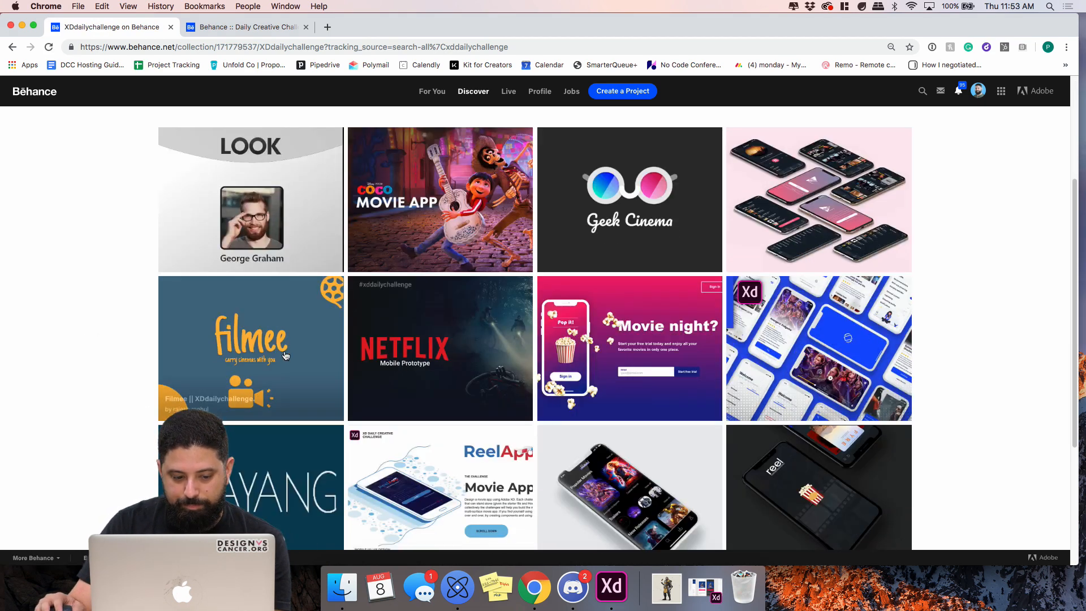
{"action": "left_click", "coordinate": [436, 344]}
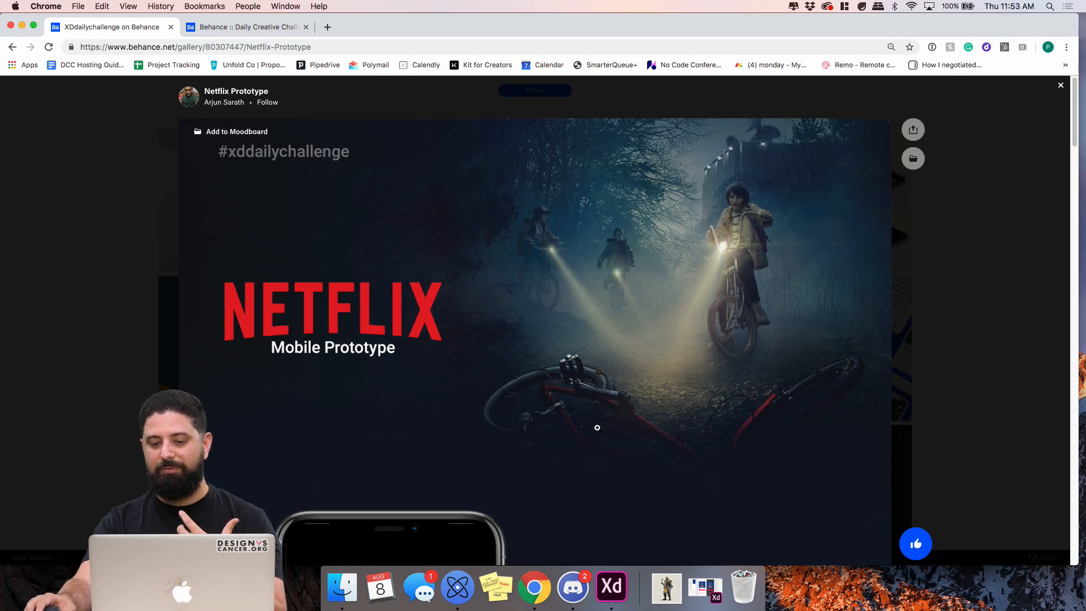
Examine the Netflix Prototype project's Splash Animation, Login/Signup and Landing Page sections down to the preview video
{"action": "scroll", "coordinate": [578, 417], "scroll_direction": "down", "scroll_amount": 5}
{"action": "scroll", "coordinate": [577, 417], "scroll_direction": "down", "scroll_amount": 3}
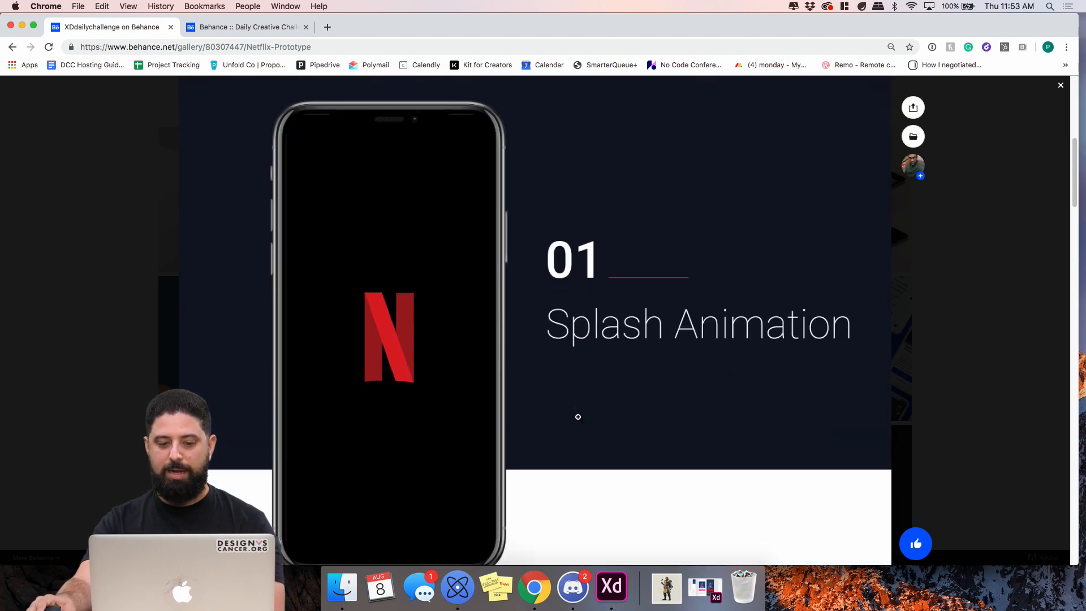
{"action": "scroll", "coordinate": [578, 417], "scroll_direction": "down", "scroll_amount": 10}
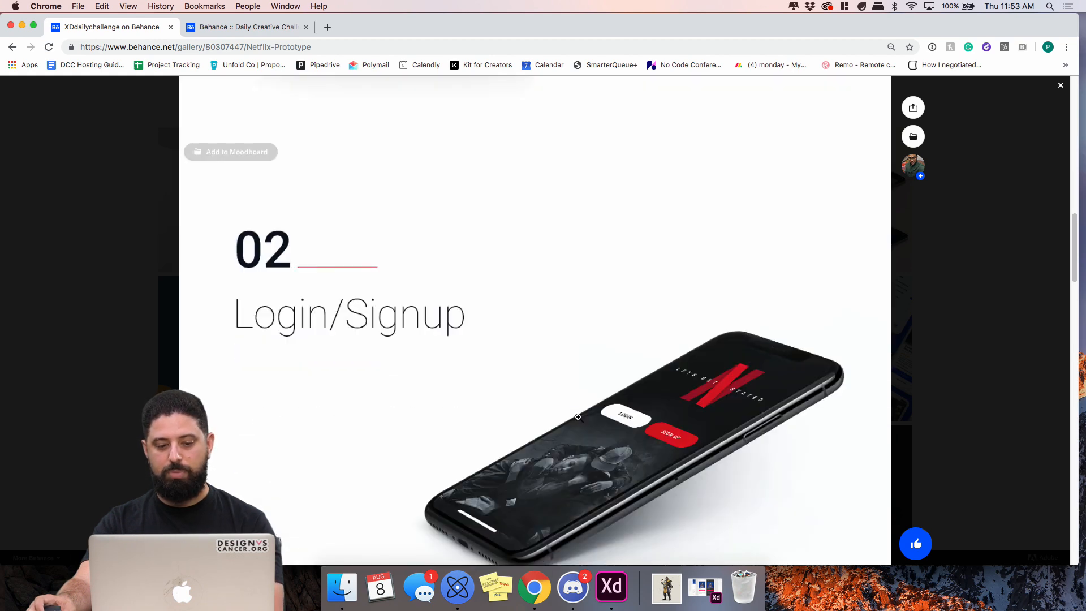
{"action": "scroll", "coordinate": [578, 417], "scroll_direction": "down", "scroll_amount": 9}
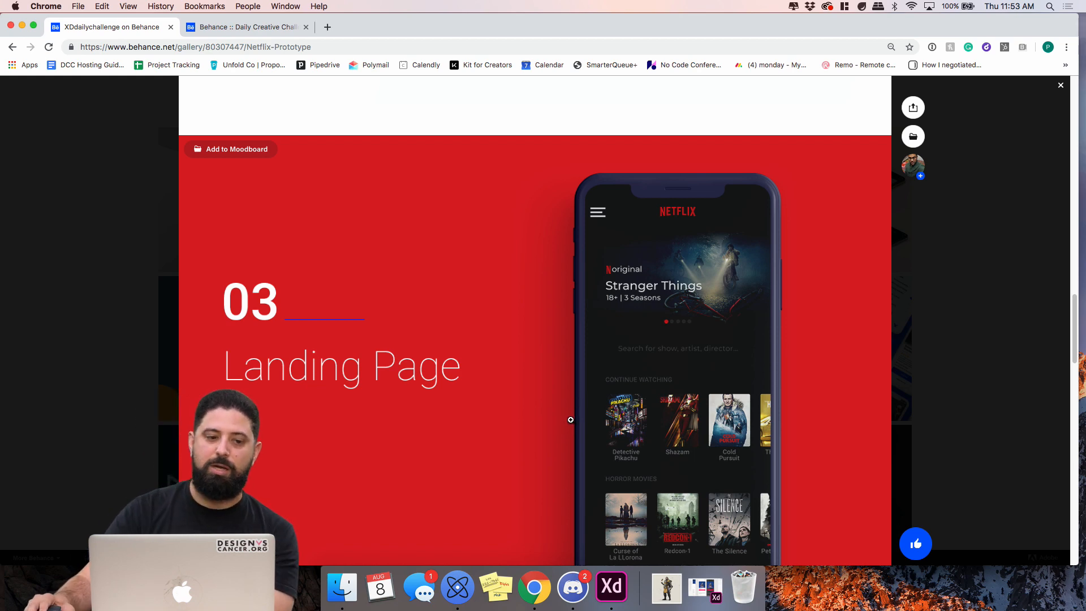
{"action": "scroll", "coordinate": [561, 419], "scroll_direction": "down", "scroll_amount": 12}
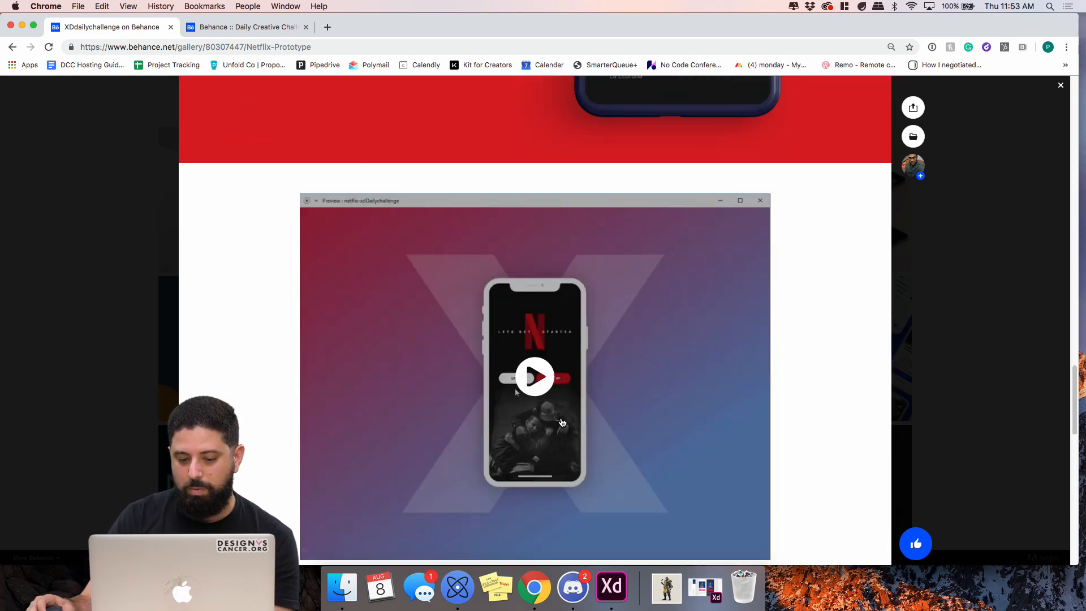
Play the Netflix prototype's preview video and close the project's tab
{"action": "left_click", "coordinate": [542, 332]}
{"action": "scroll", "coordinate": [550, 372], "scroll_direction": "down", "scroll_amount": 1}
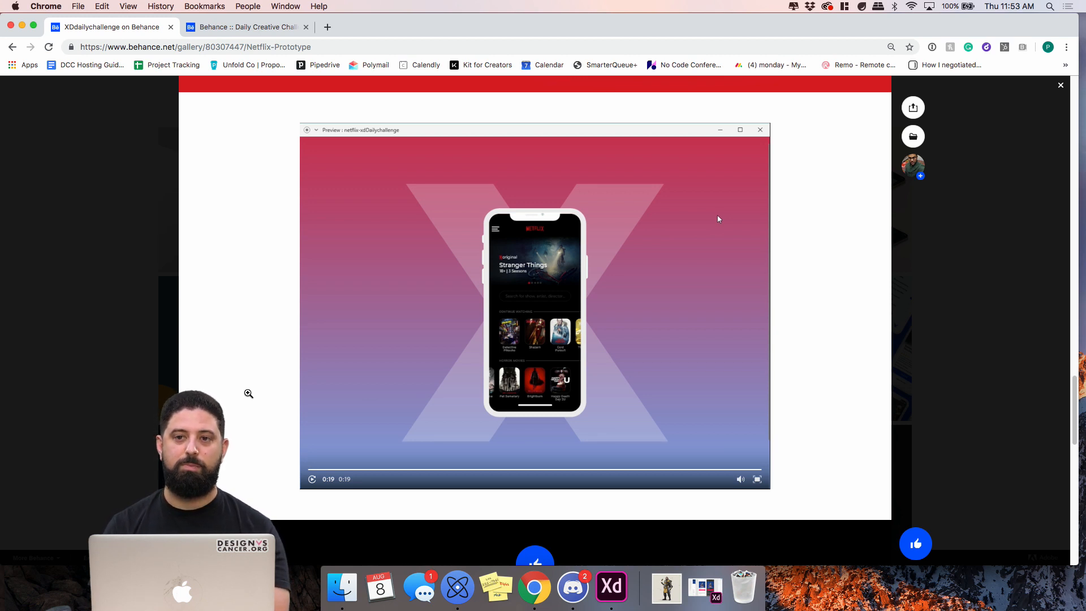
{"action": "scroll", "coordinate": [252, 396], "scroll_direction": "down", "scroll_amount": 7}
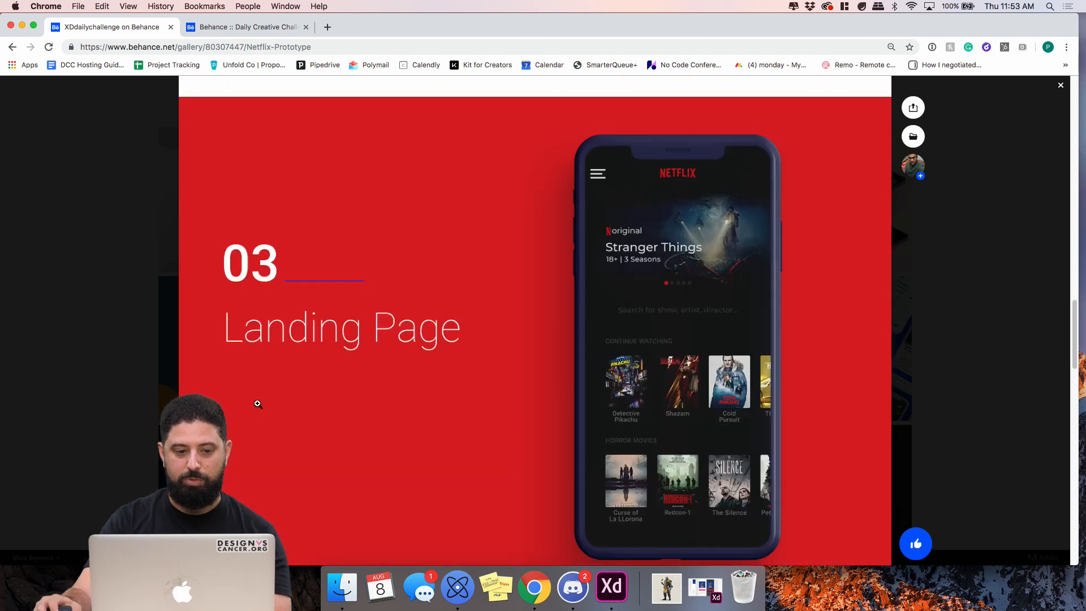
{"action": "left_click", "coordinate": [171, 28]}
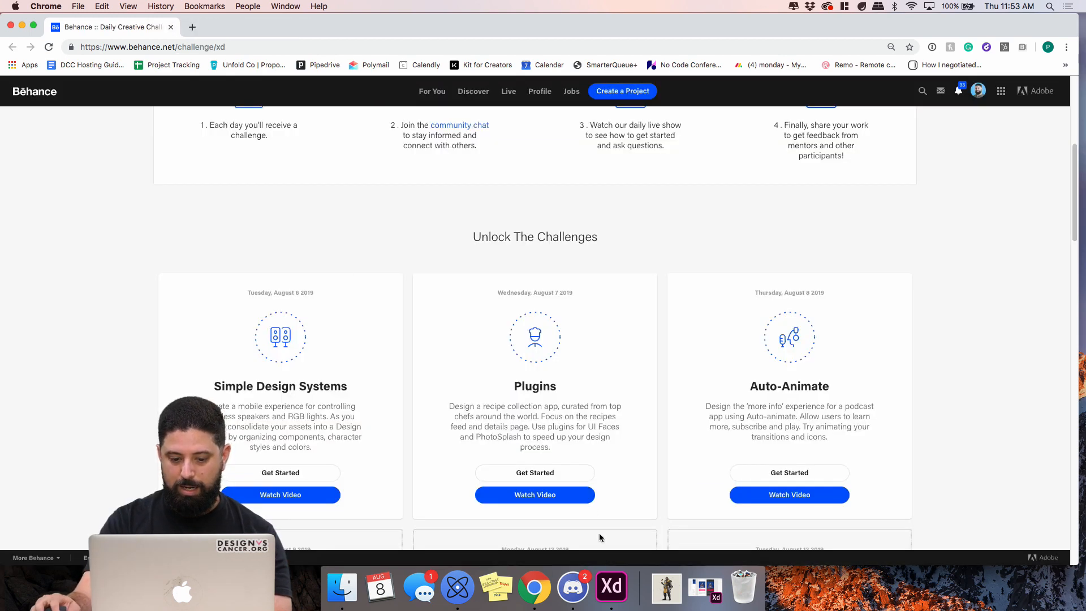
Switch to Adobe XD and create a Share for Review link titled XD DDC Day 3 that anyone with the link can view
{"action": "left_click", "coordinate": [611, 586]}
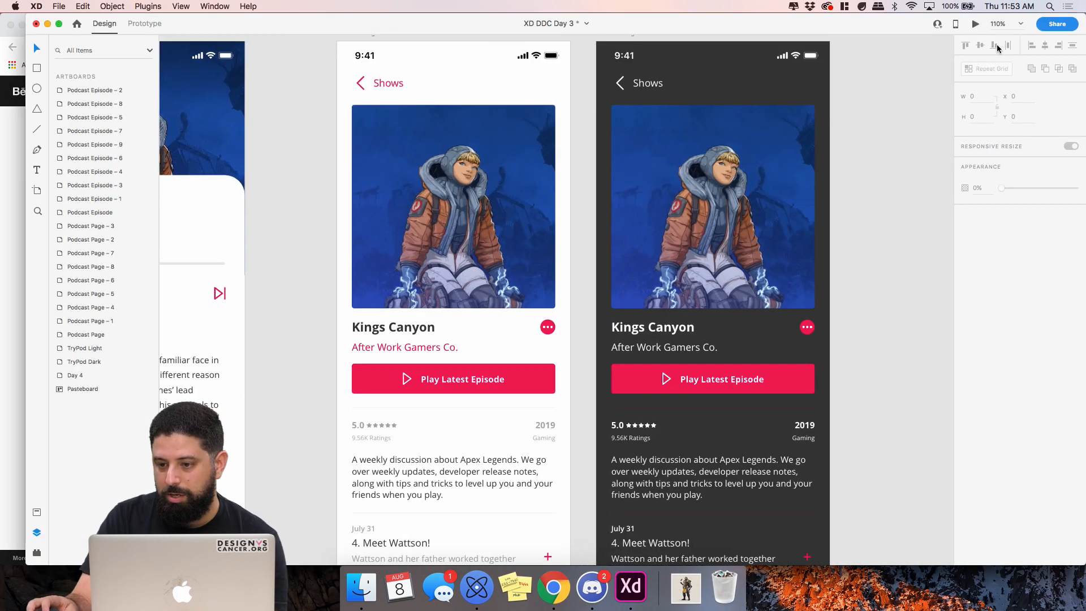
{"action": "left_click", "coordinate": [1060, 24]}
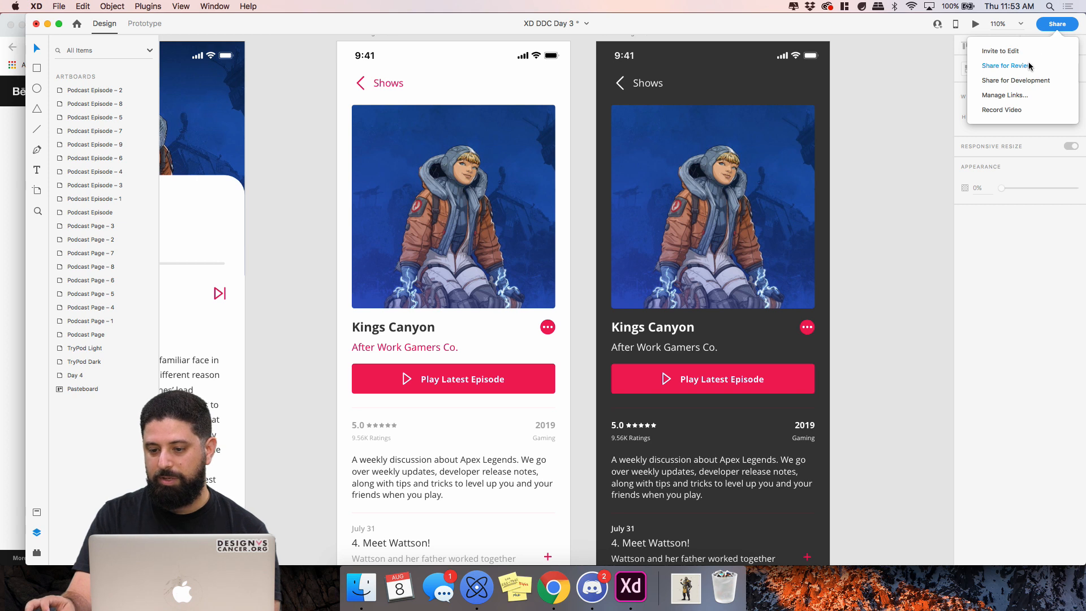
{"action": "left_click", "coordinate": [1009, 66]}
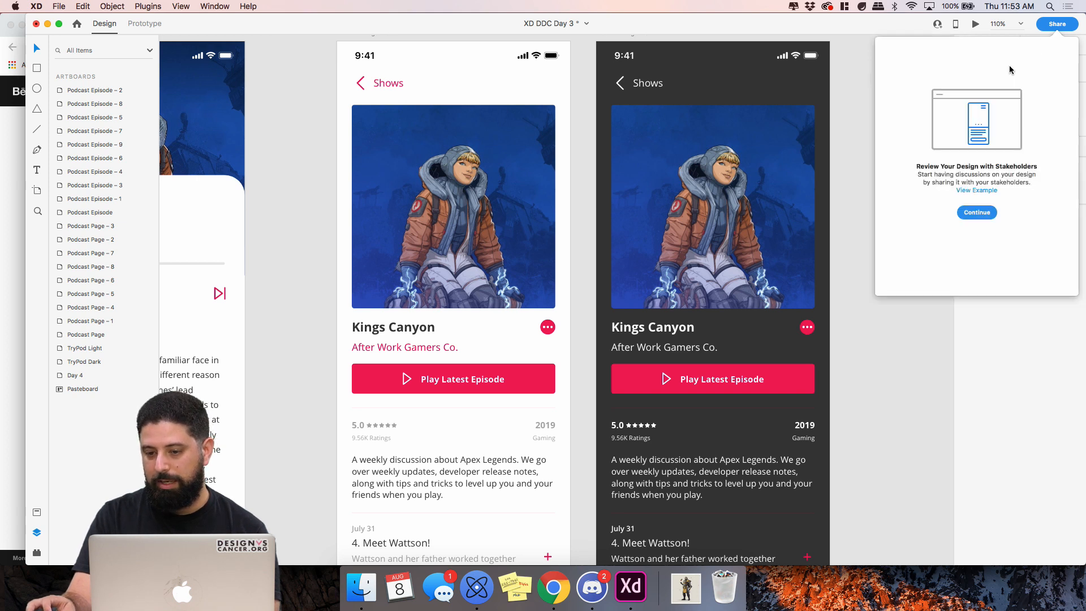
{"action": "left_click", "coordinate": [985, 212]}
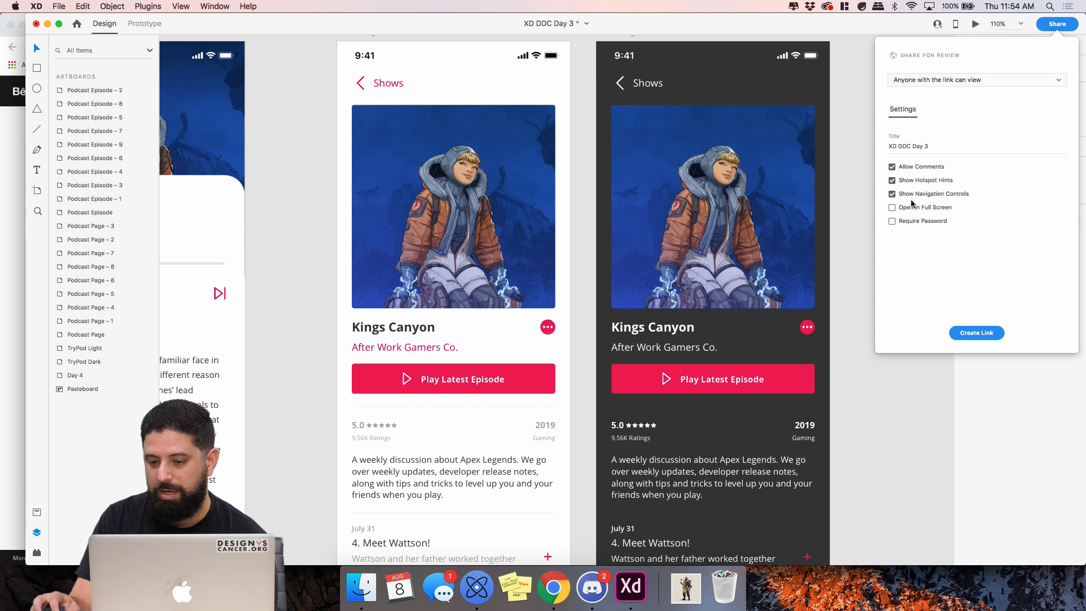
{"action": "left_click", "coordinate": [930, 144]}
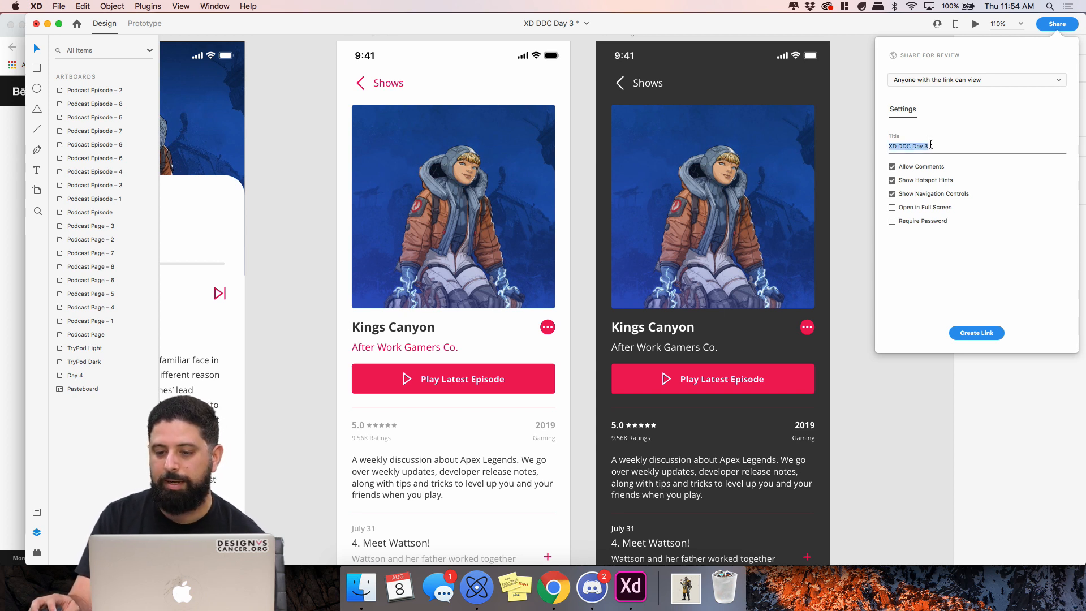
{"action": "left_click", "coordinate": [989, 334]}
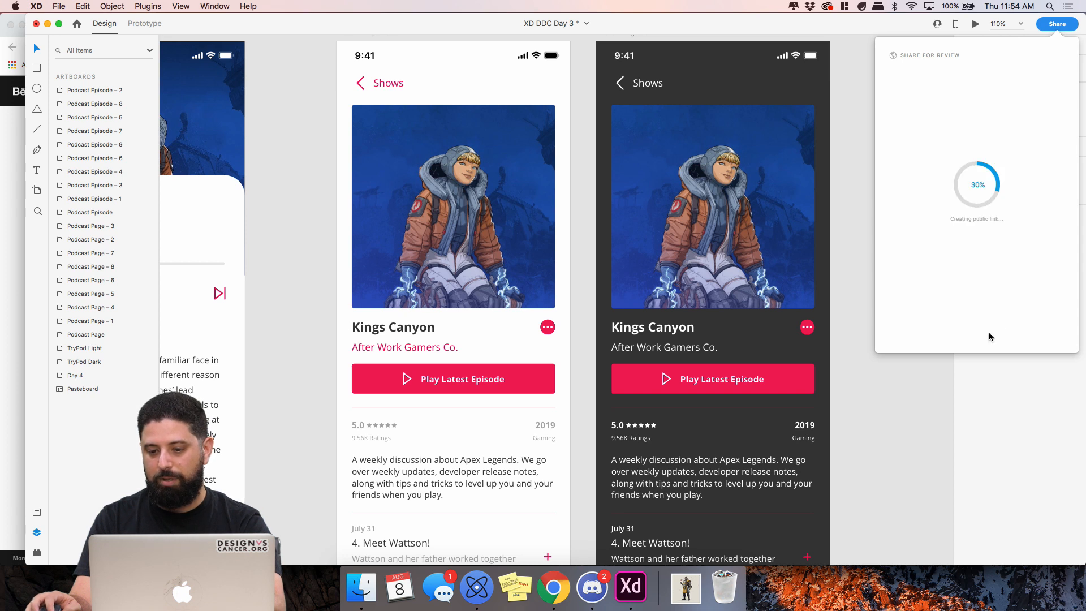